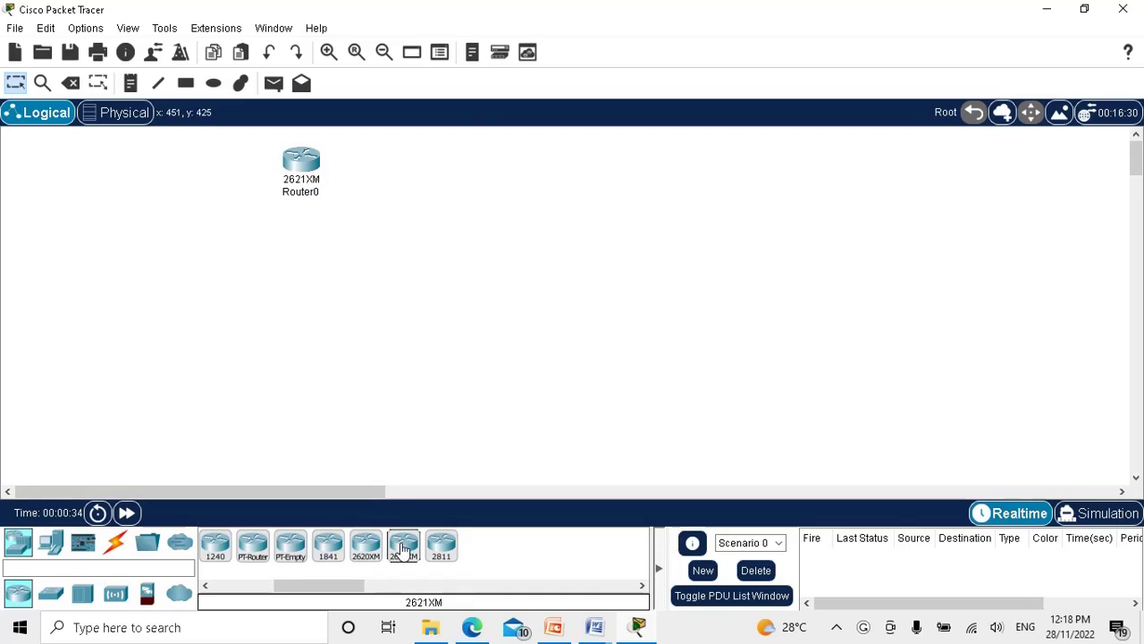
# Place more 2621XM routers, then move PC0 left and Switch1 up beside Router2
pyautogui.moveTo(404, 545); pyautogui.dragTo(157, 272)
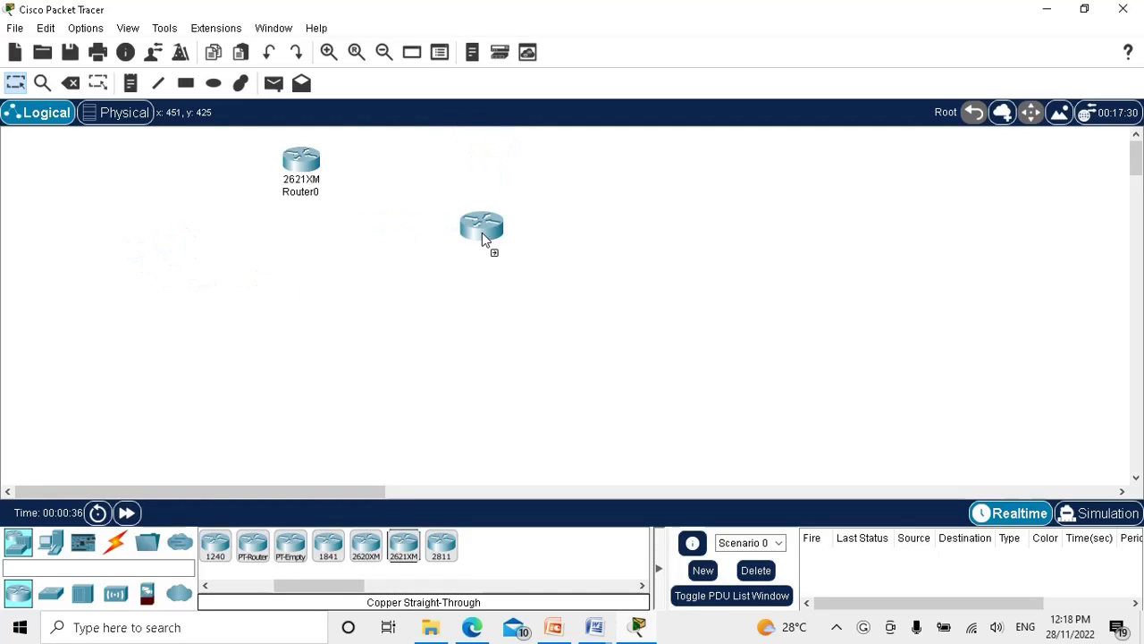
pyautogui.moveTo(481, 232); pyautogui.dragTo(528, 195)
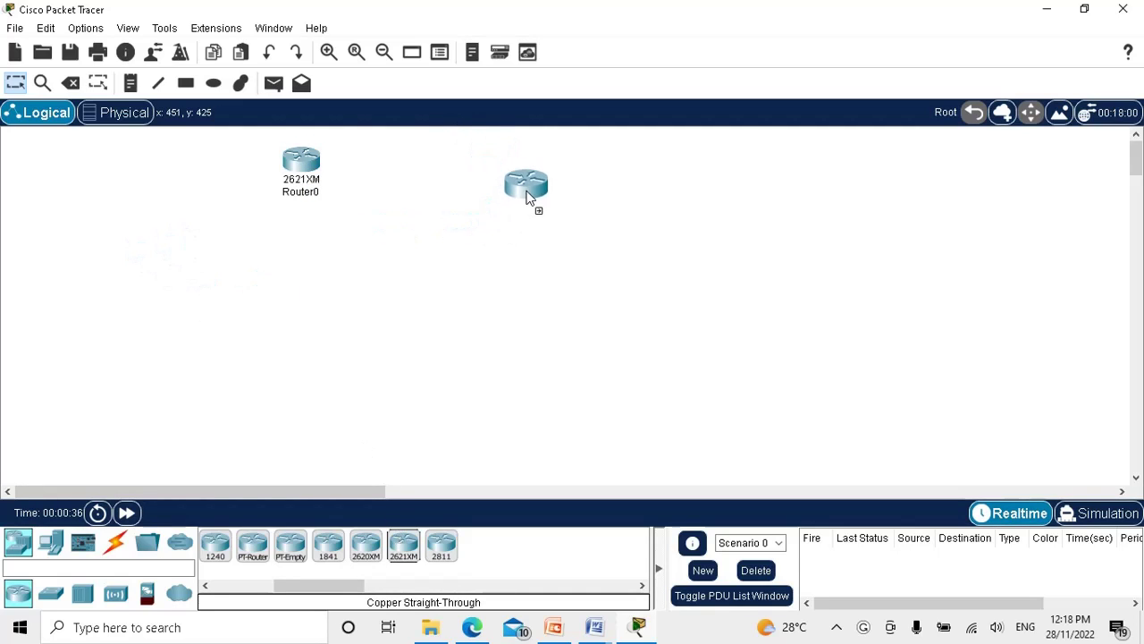
pyautogui.click(404, 547)
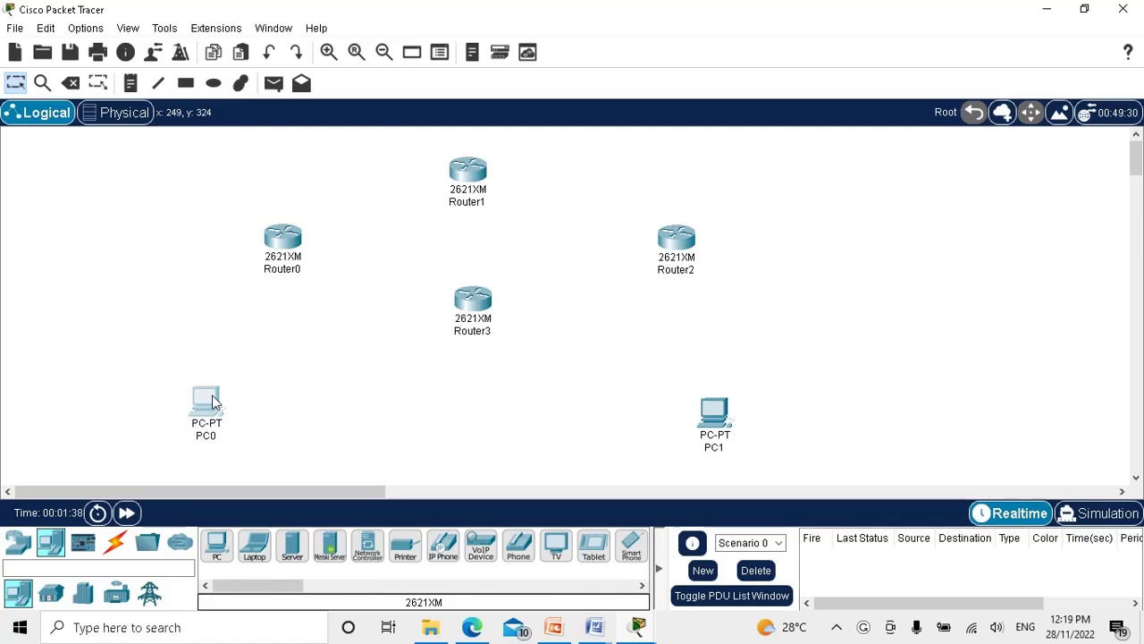
pyautogui.moveTo(212, 396); pyautogui.dragTo(214, 391)
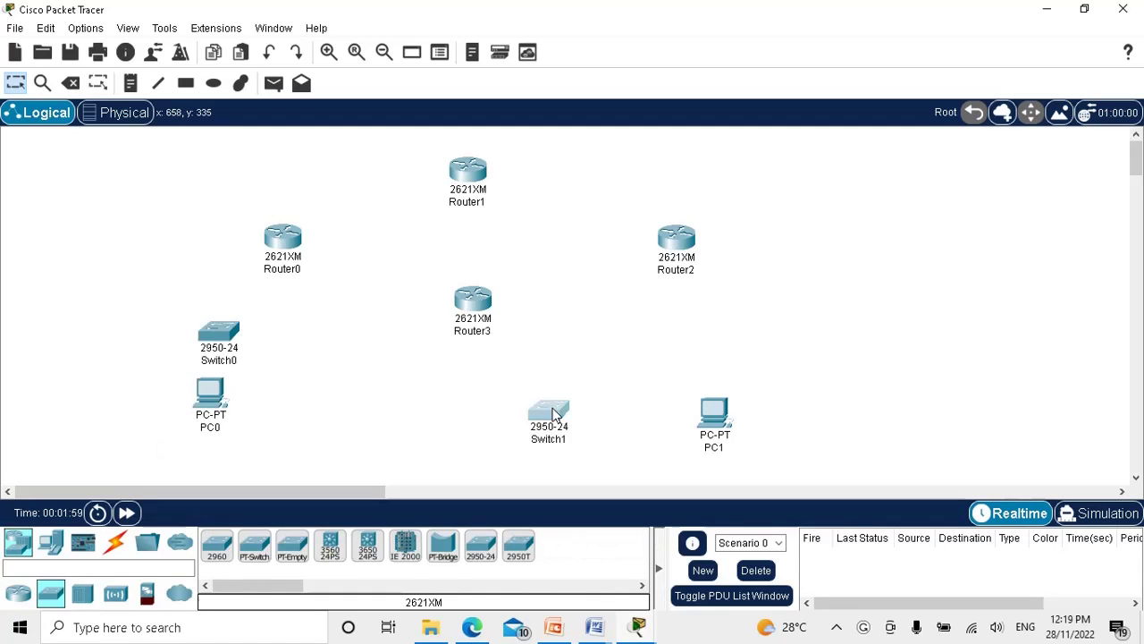
pyautogui.moveTo(550, 407); pyautogui.dragTo(705, 338)
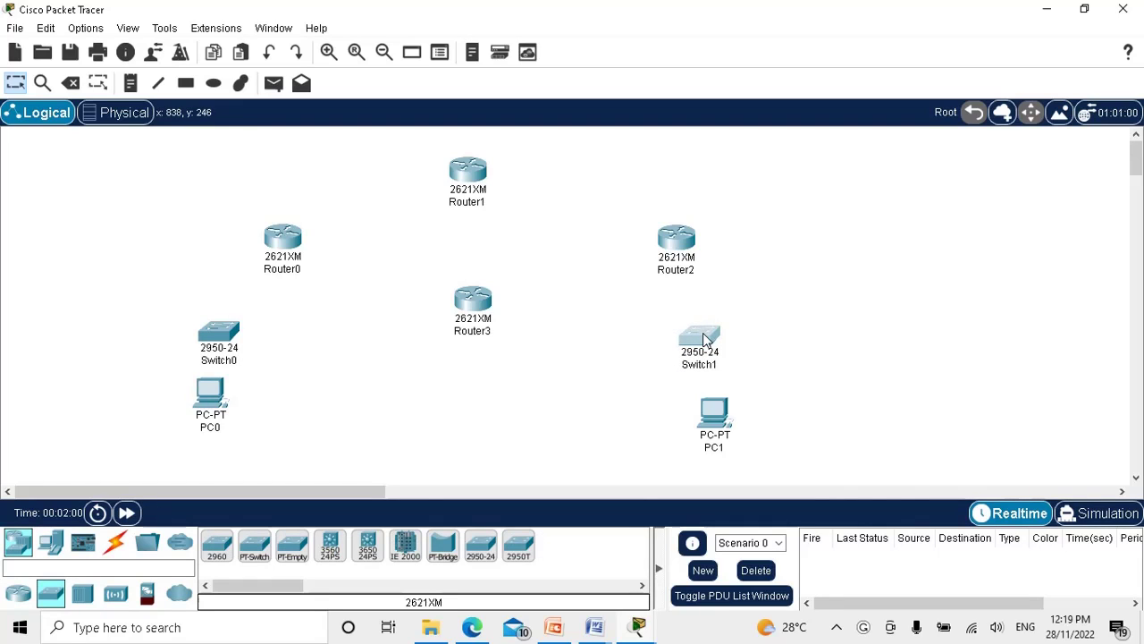
pyautogui.moveTo(213, 397); pyautogui.dragTo(121, 417)
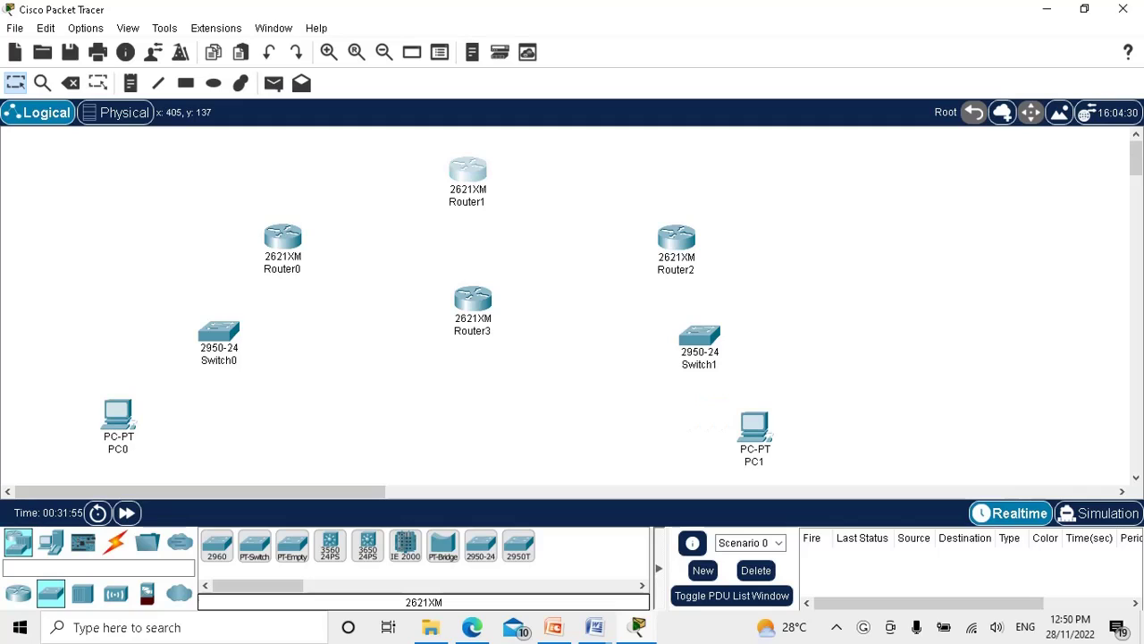
# Install a WIC-2T card in Router0, power it back on, and close its window
pyautogui.click(284, 240)
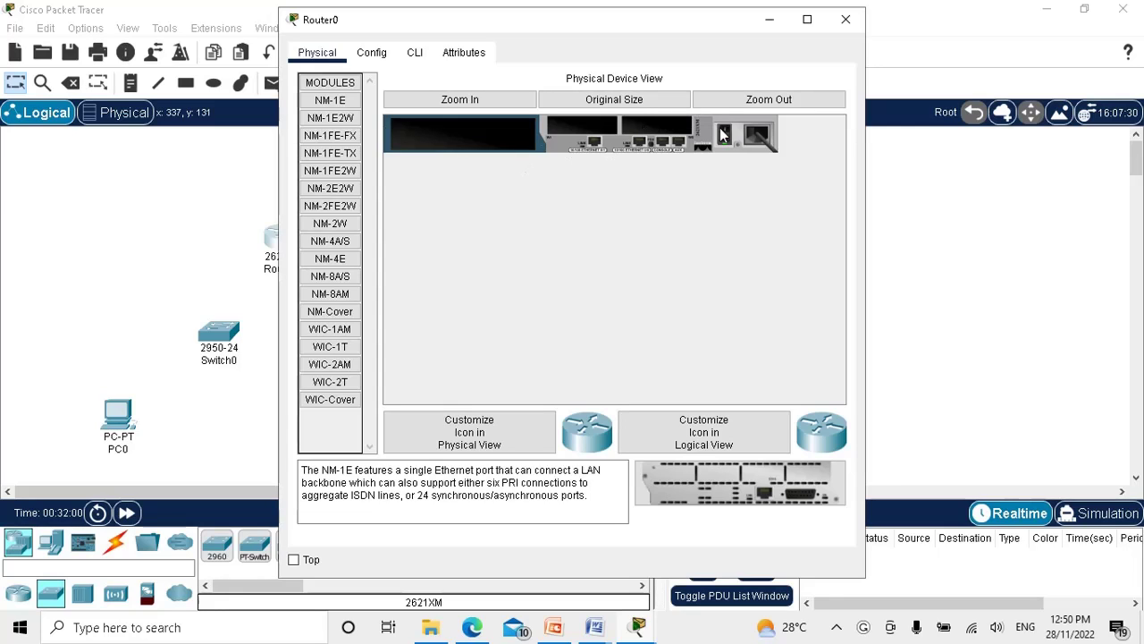
pyautogui.click(329, 385)
pyautogui.moveTo(329, 384); pyautogui.dragTo(588, 128)
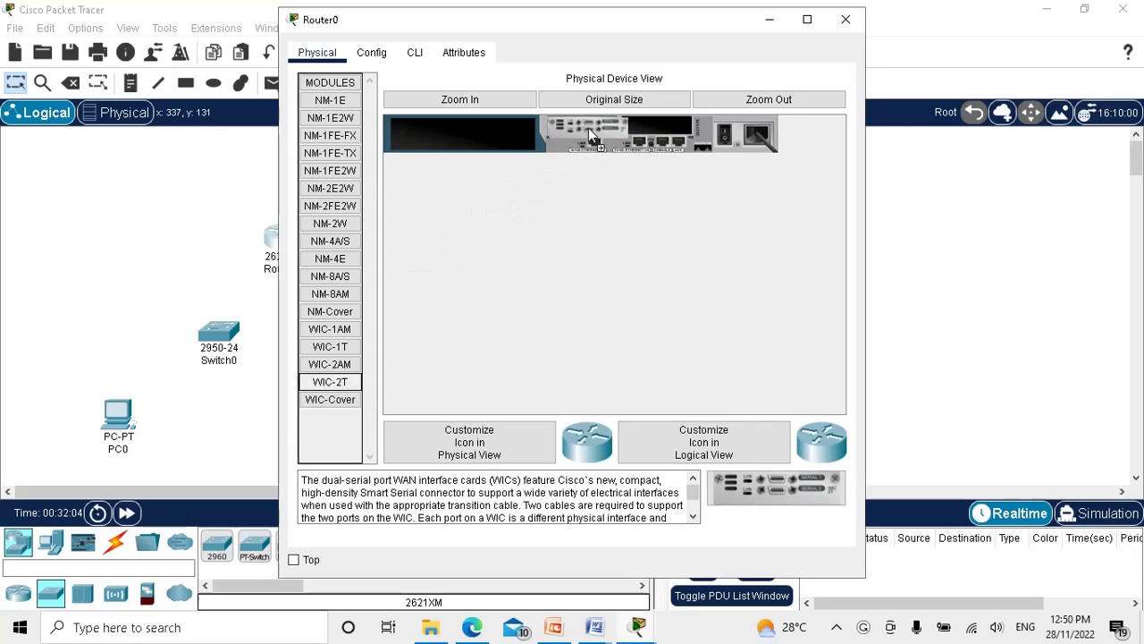
pyautogui.click(723, 134)
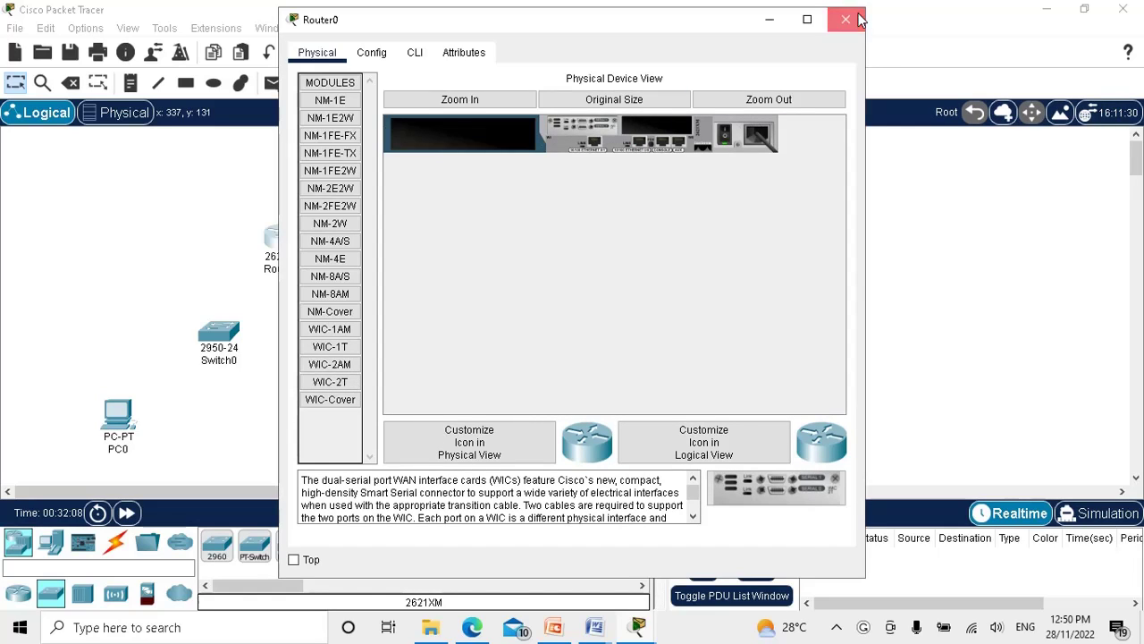
pyautogui.click(858, 19)
# Install a WIC-2T card in Router1, power it back on, and close its window
pyautogui.click(474, 172)
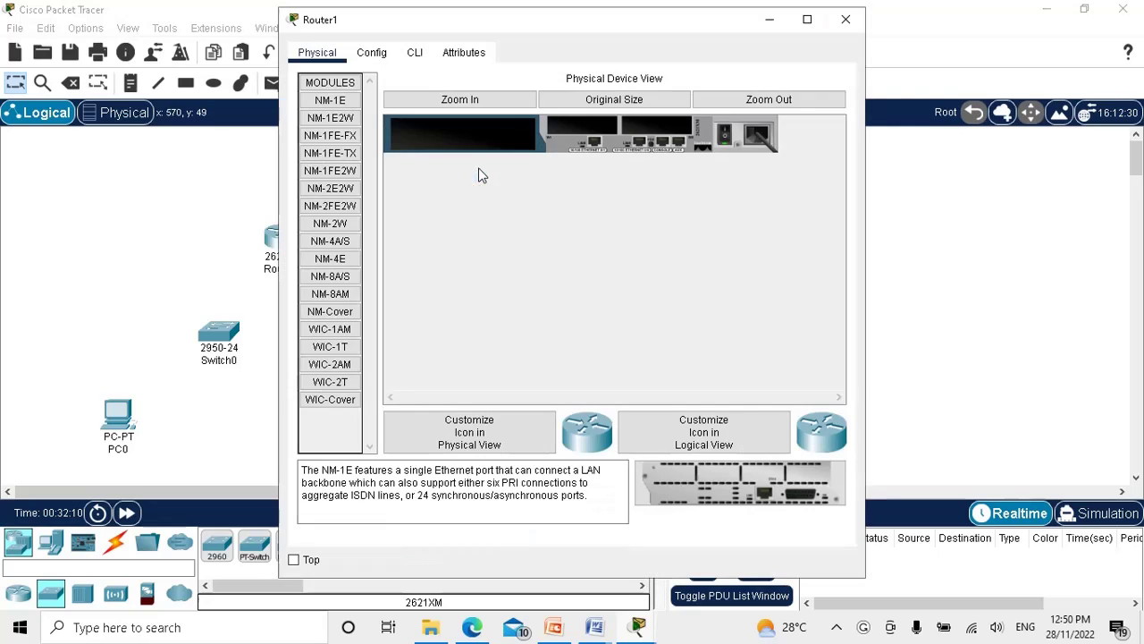
pyautogui.click(349, 365)
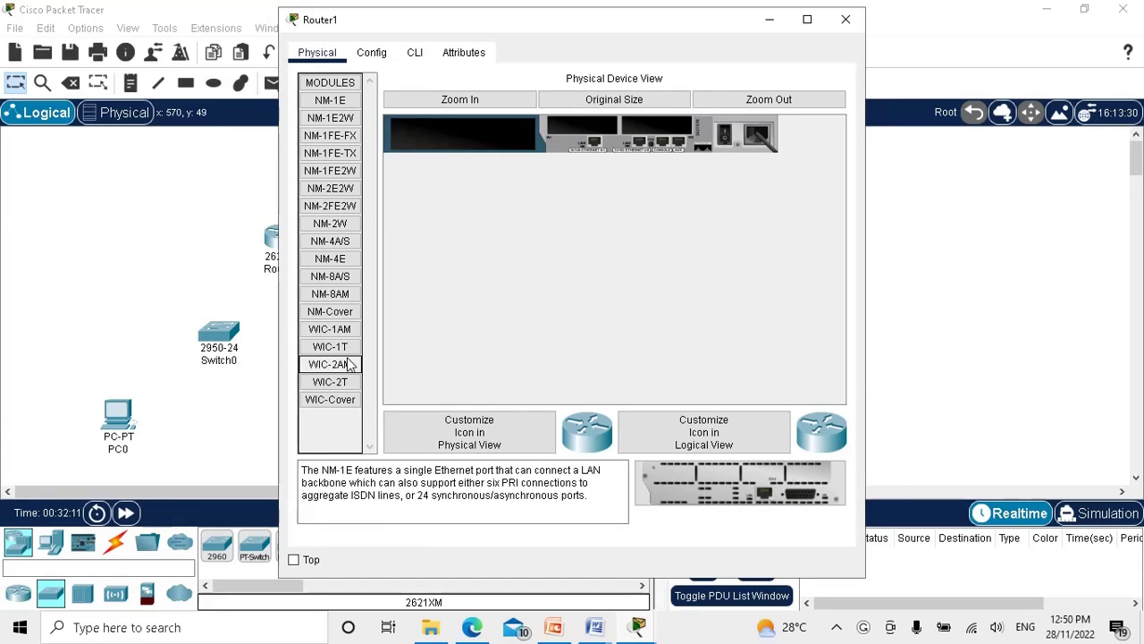
pyautogui.click(338, 383)
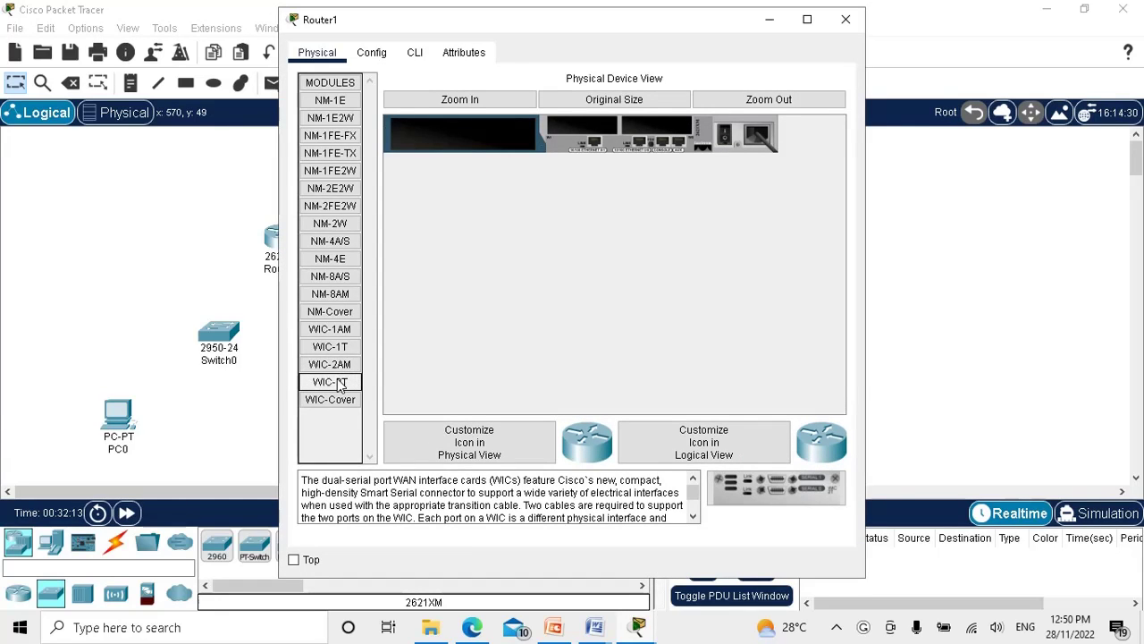
pyautogui.moveTo(337, 383); pyautogui.dragTo(582, 132)
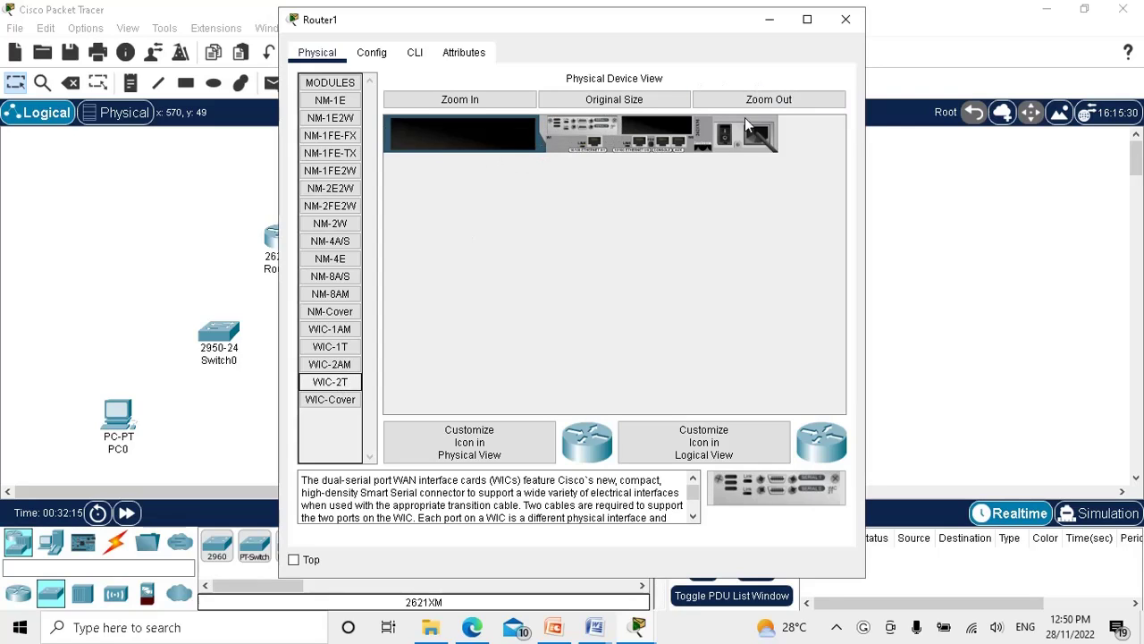
pyautogui.click(725, 133)
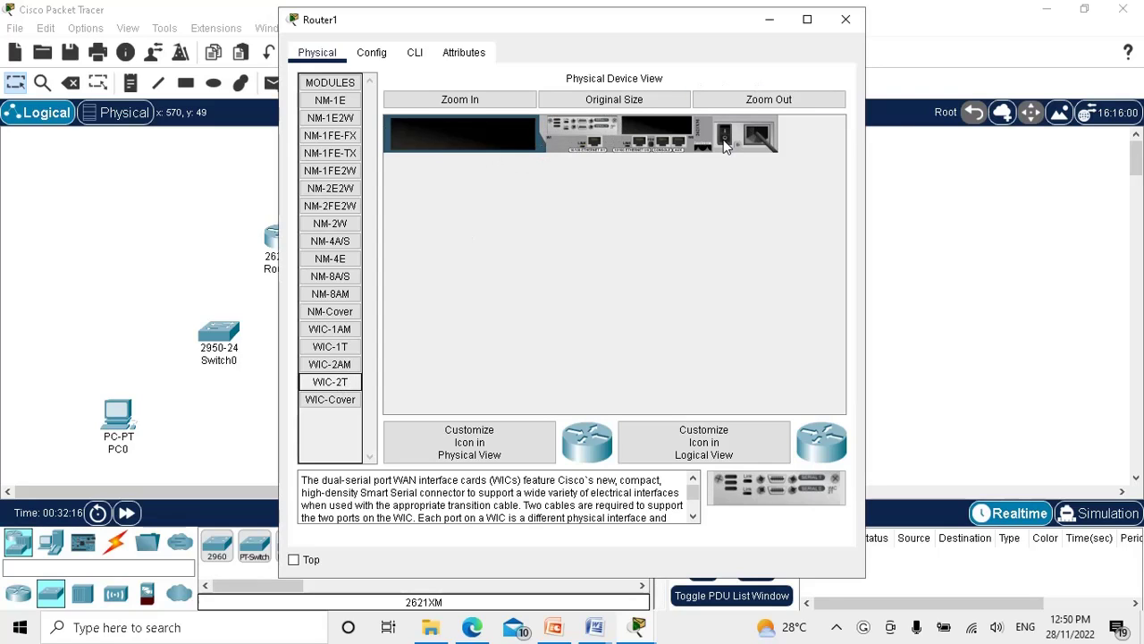
pyautogui.click(854, 20)
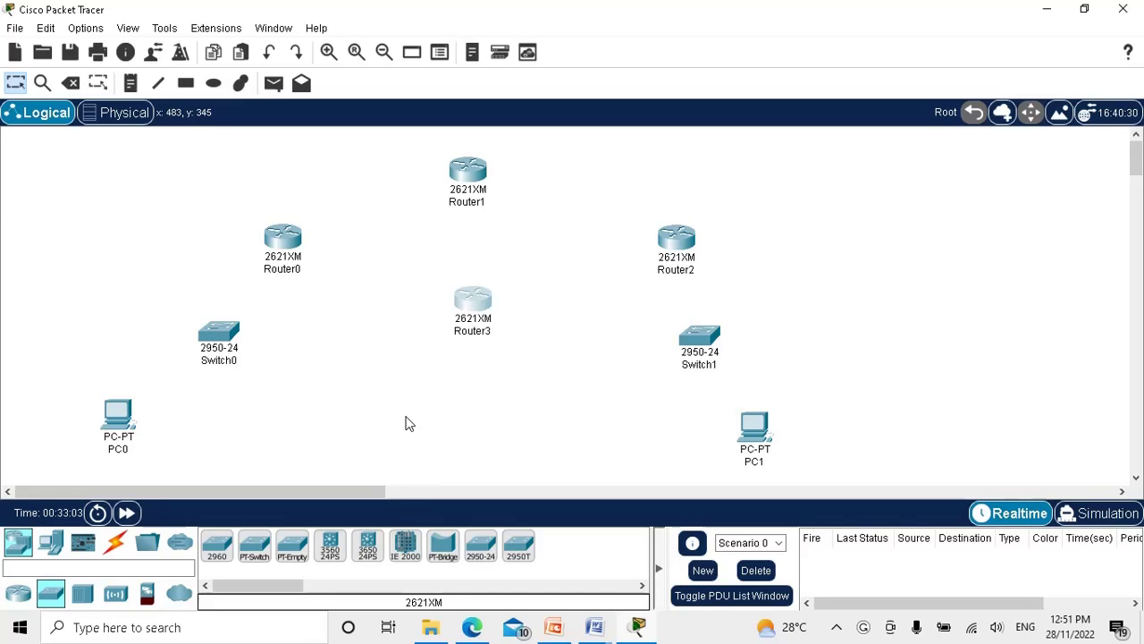
# Connect Router0 Serial0/0 to Router1 Serial0/0 with a serial DCE cable
pyautogui.click(115, 543)
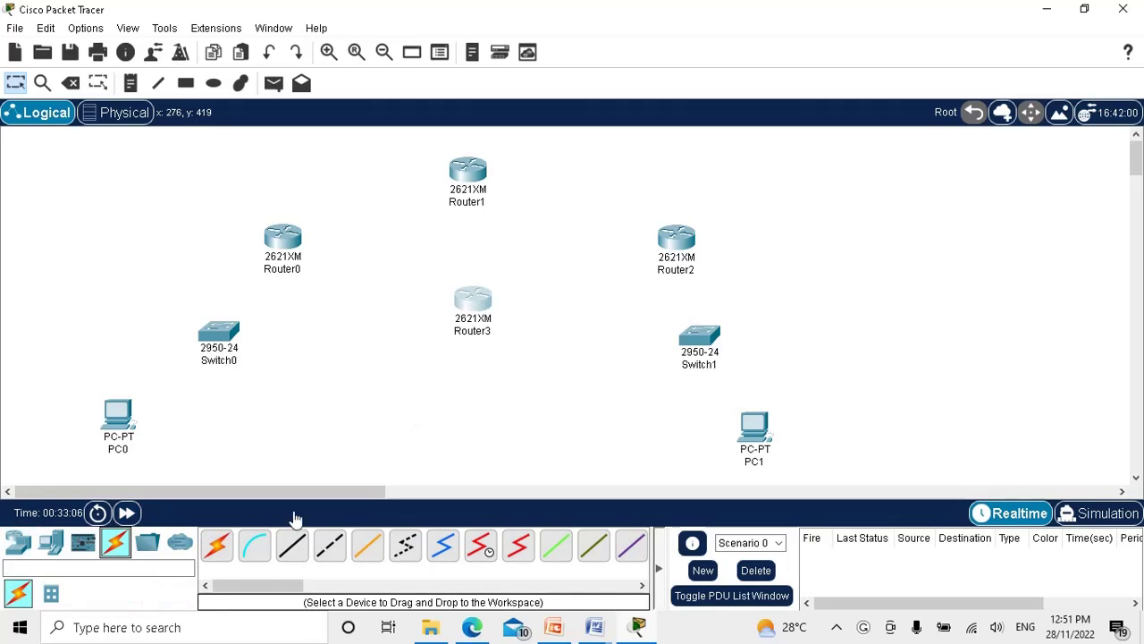
pyautogui.click(481, 545)
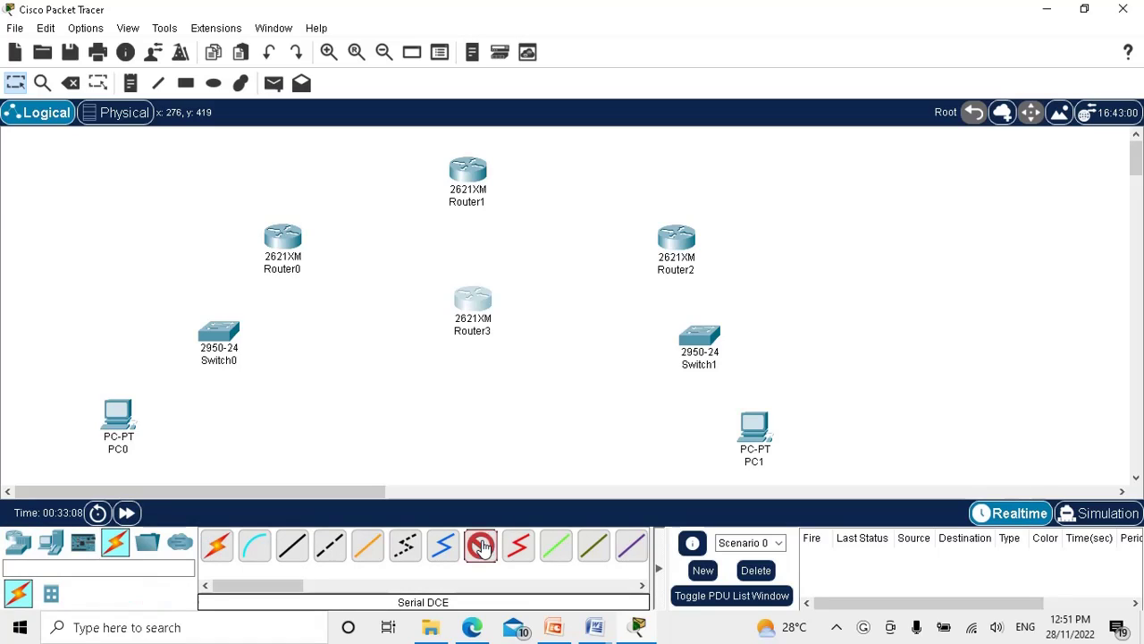
pyautogui.click(279, 238)
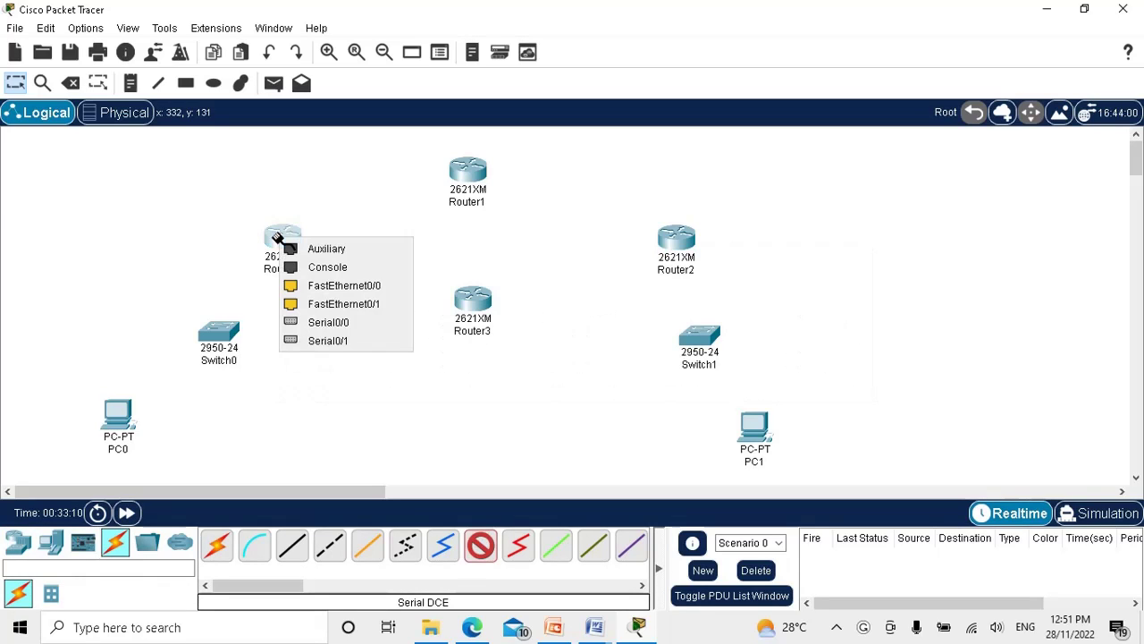
pyautogui.click(334, 325)
pyautogui.click(464, 174)
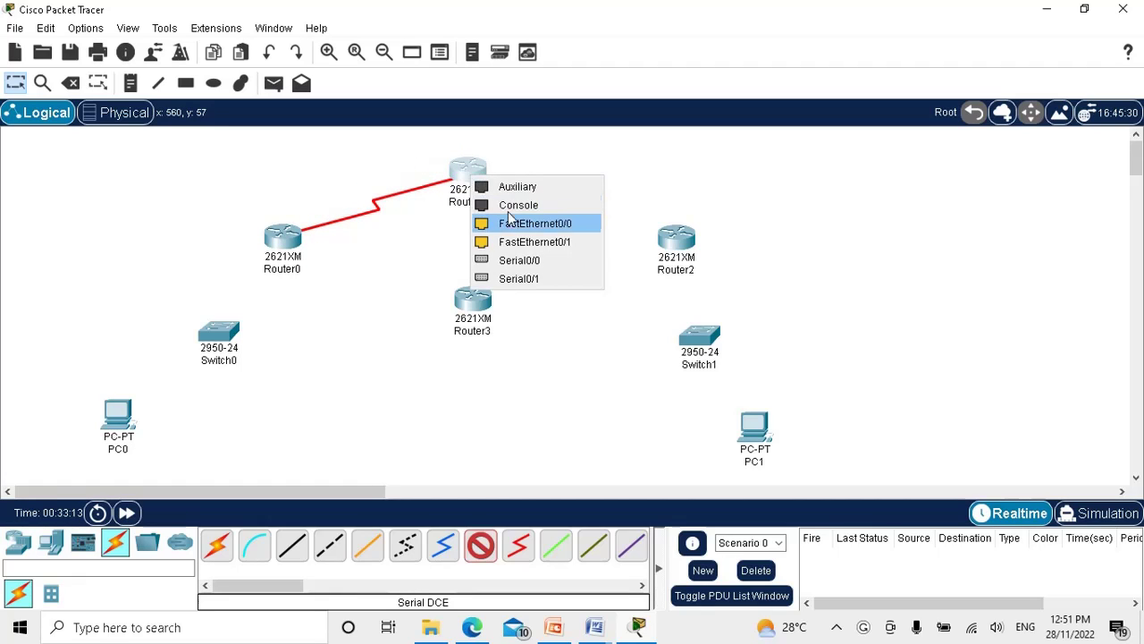
pyautogui.click(522, 257)
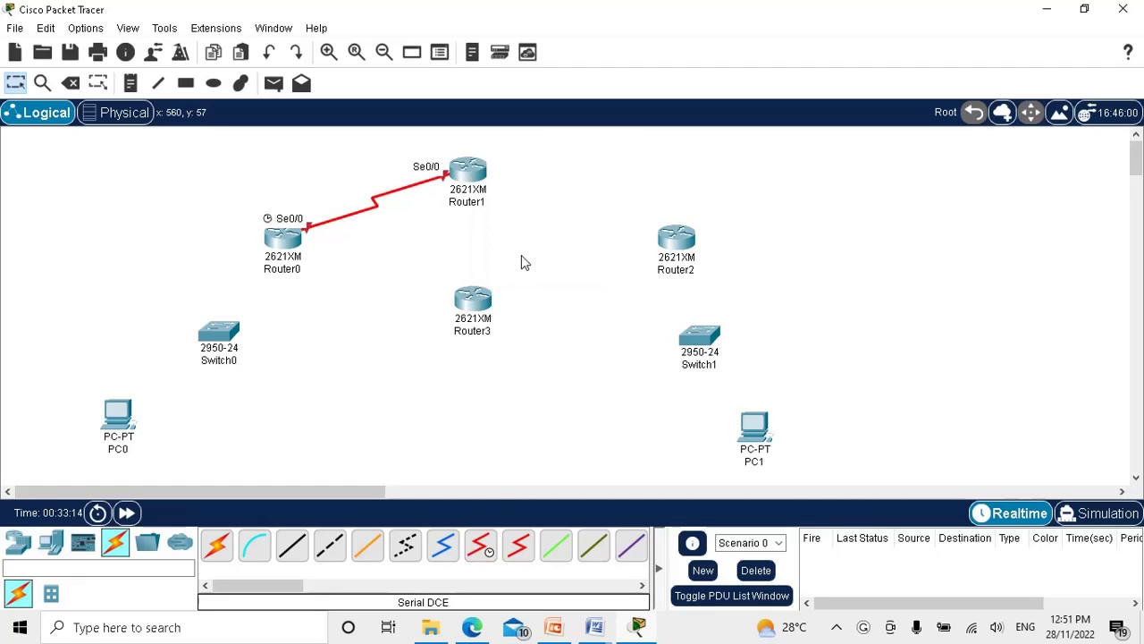
# Link Router1 Serial0/1 to Router2 Serial0/1, then run a cable from Router0 Serial0/1 toward Router3
pyautogui.click(480, 545)
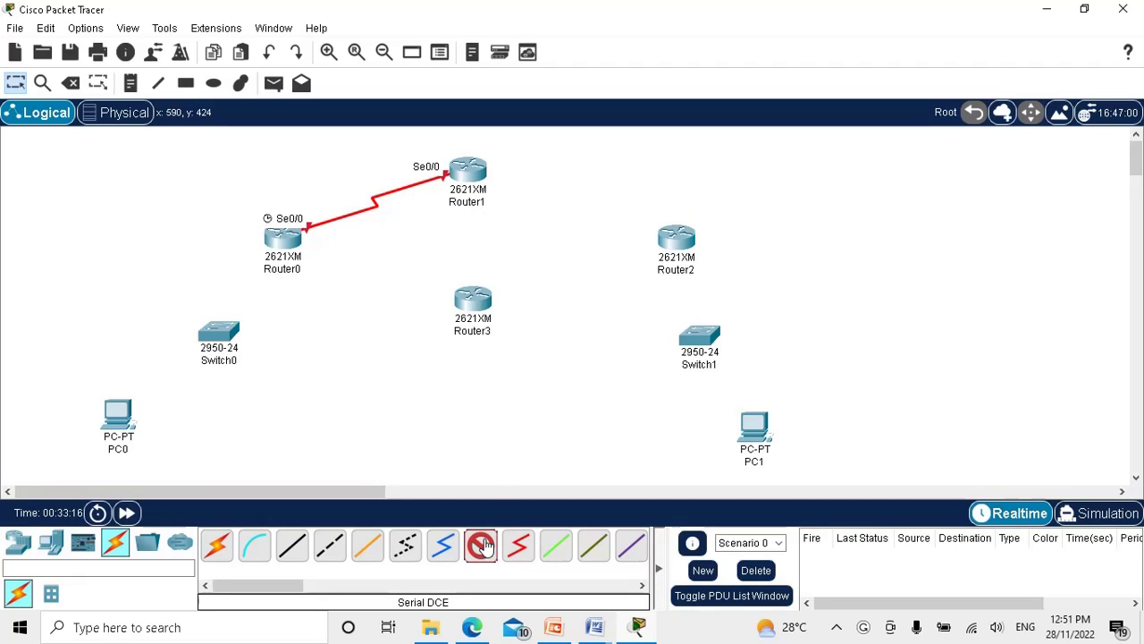
pyautogui.click(468, 170)
pyautogui.click(537, 255)
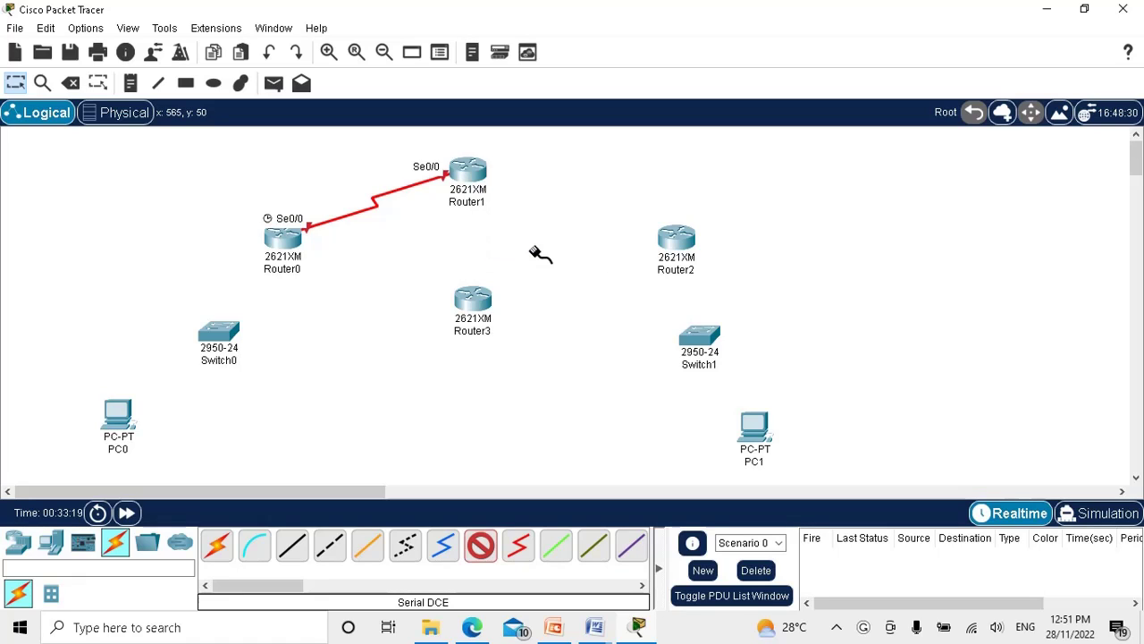
pyautogui.click(677, 238)
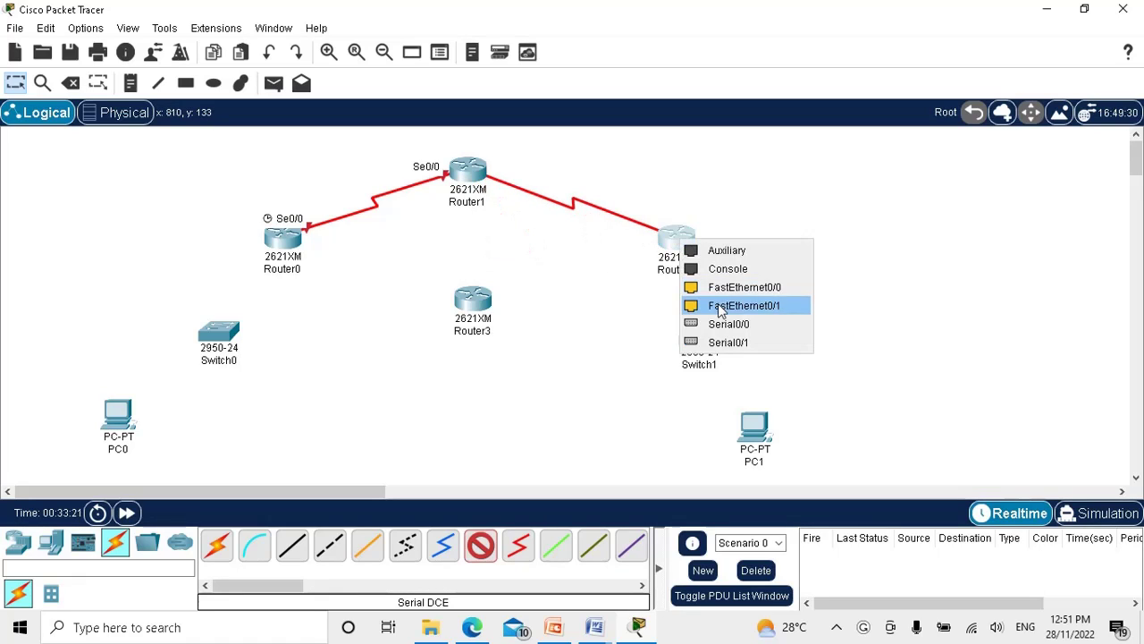
pyautogui.click(737, 343)
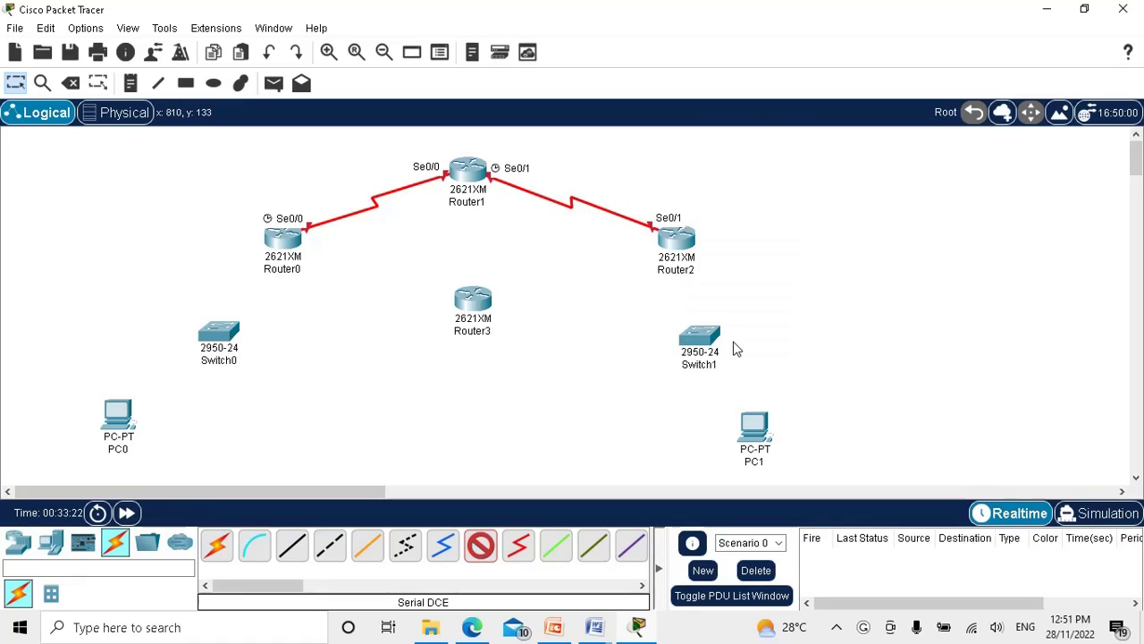
pyautogui.click(285, 247)
pyautogui.click(359, 332)
pyautogui.click(484, 301)
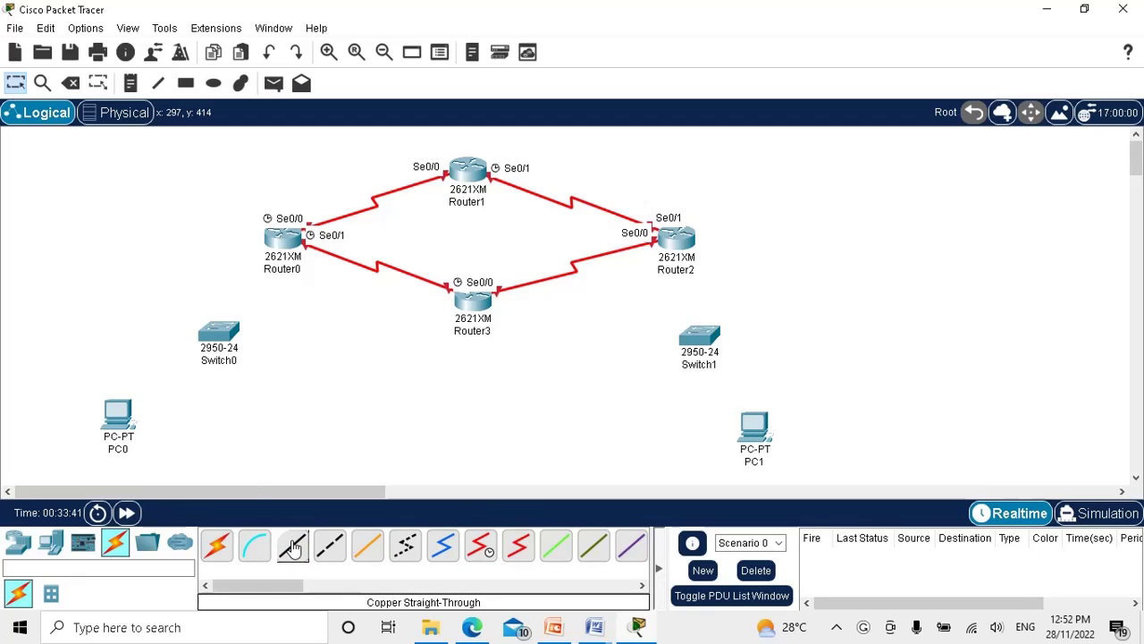
# Connect Router0 Fa0/0 to Switch0 Fa0/1, and Switch0 Fa0/2 to PC0 Fa0, with straight-through cables
pyautogui.click(294, 547)
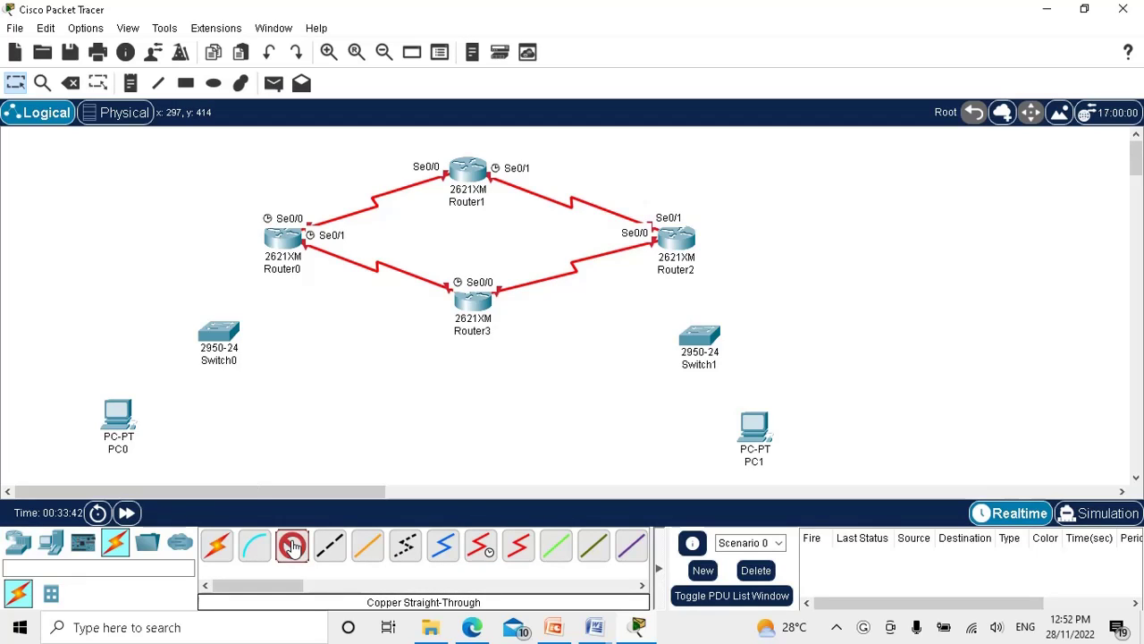
pyautogui.click(279, 241)
pyautogui.click(309, 289)
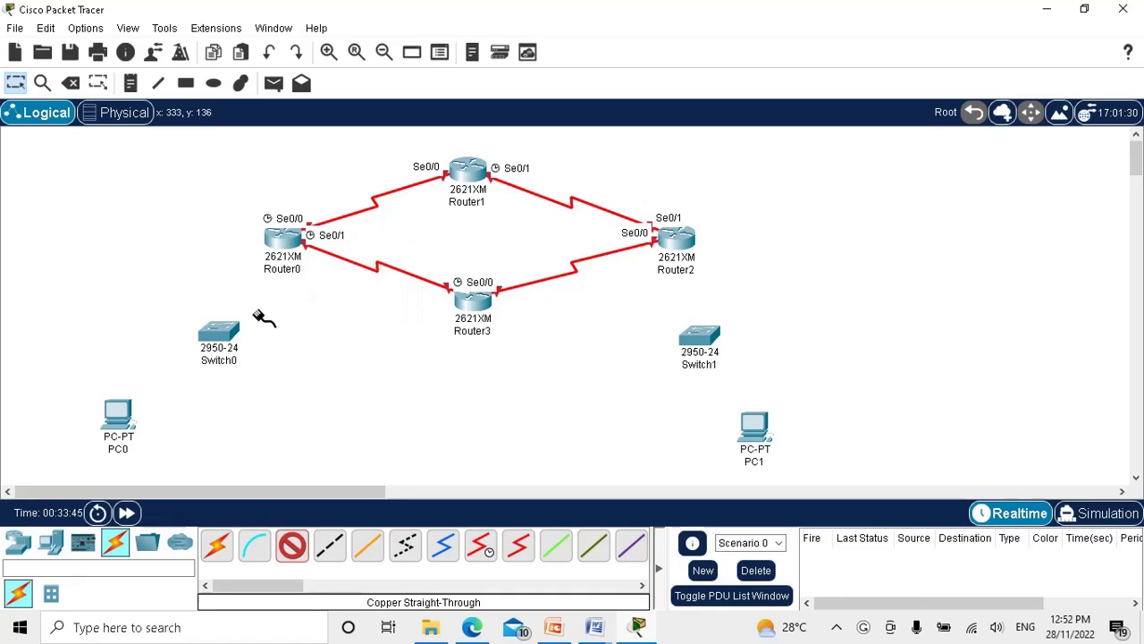
pyautogui.click(218, 333)
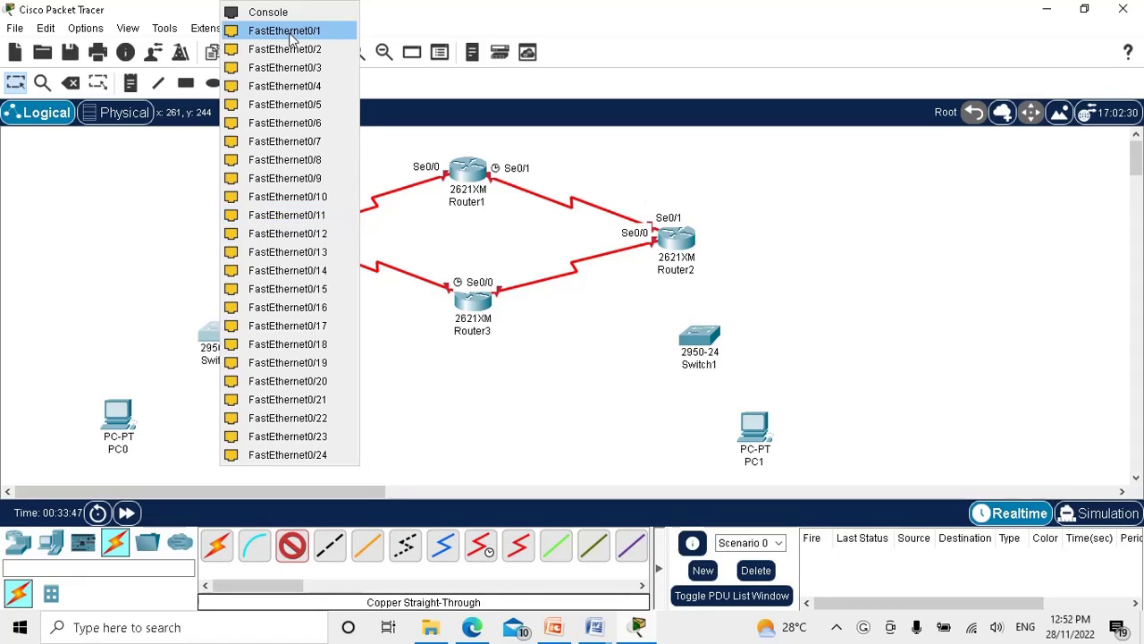
pyautogui.click(319, 32)
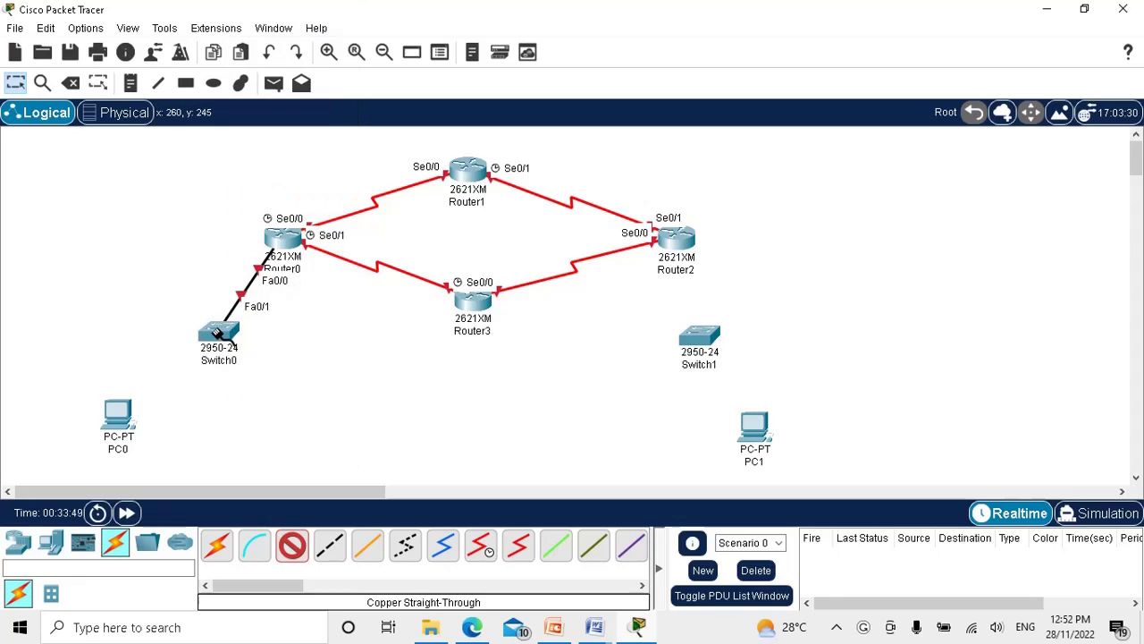
pyautogui.click(218, 332)
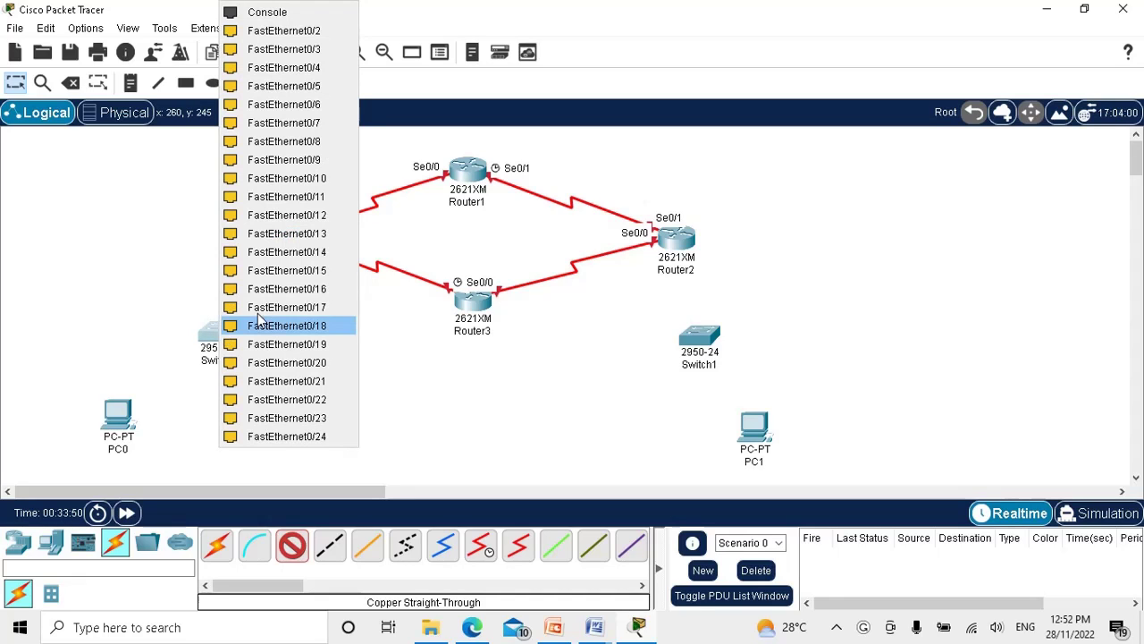
pyautogui.click(277, 33)
pyautogui.click(117, 418)
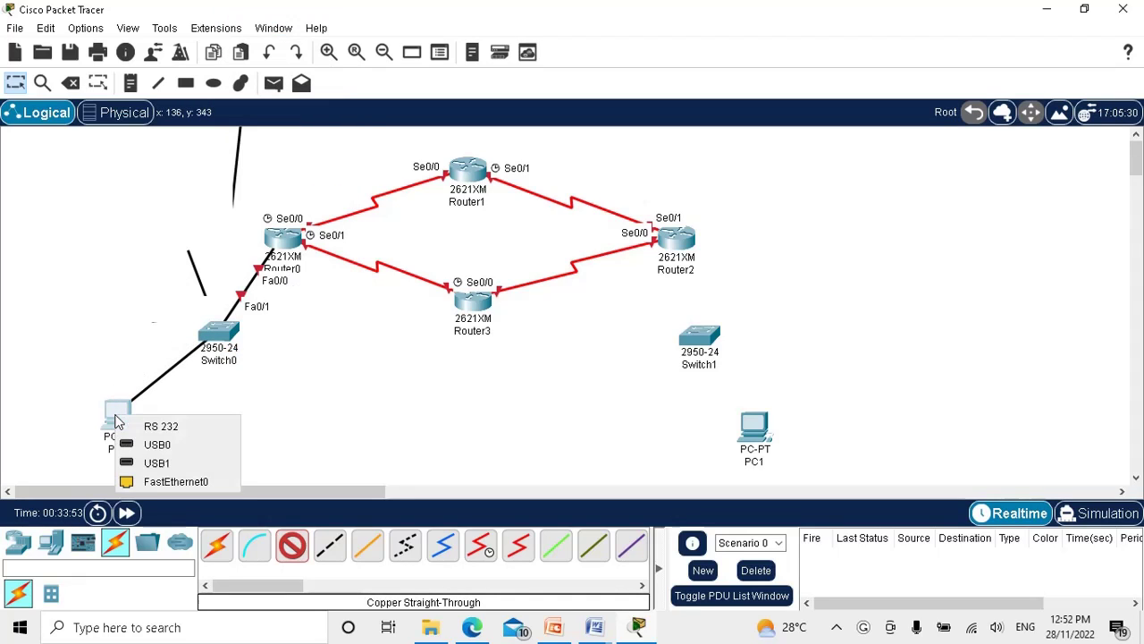
pyautogui.click(134, 481)
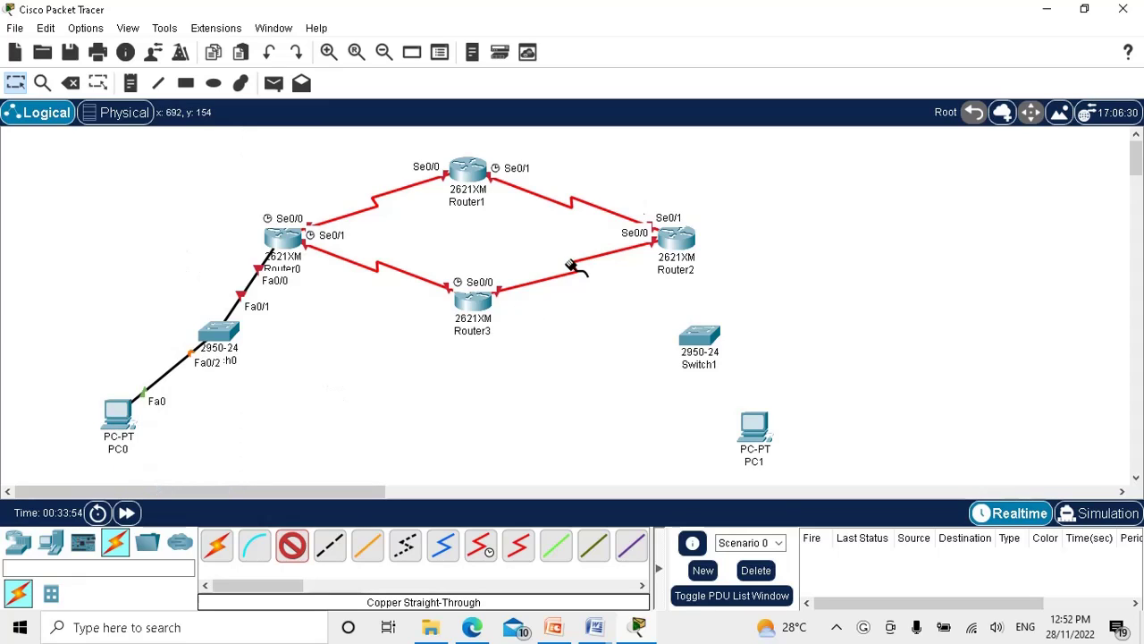
# Connect Router2 Fa0/0 to Switch1 Fa0/1, and Switch1 Fa0/2 to PC1 Fa0
pyautogui.click(677, 238)
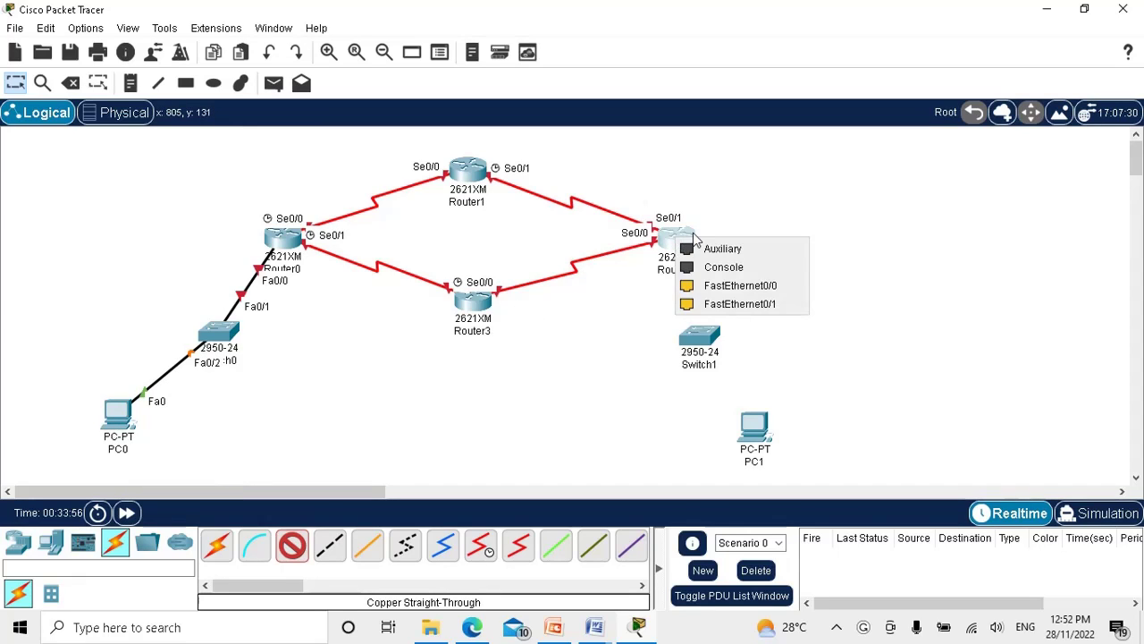
pyautogui.click(733, 285)
pyautogui.click(695, 338)
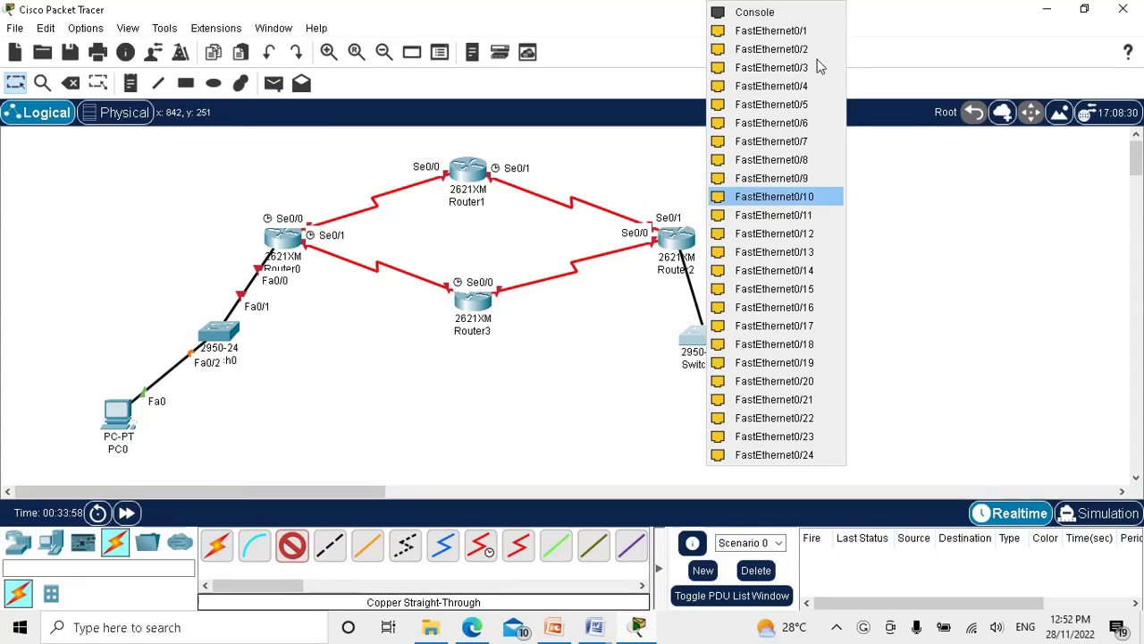
pyautogui.click(799, 31)
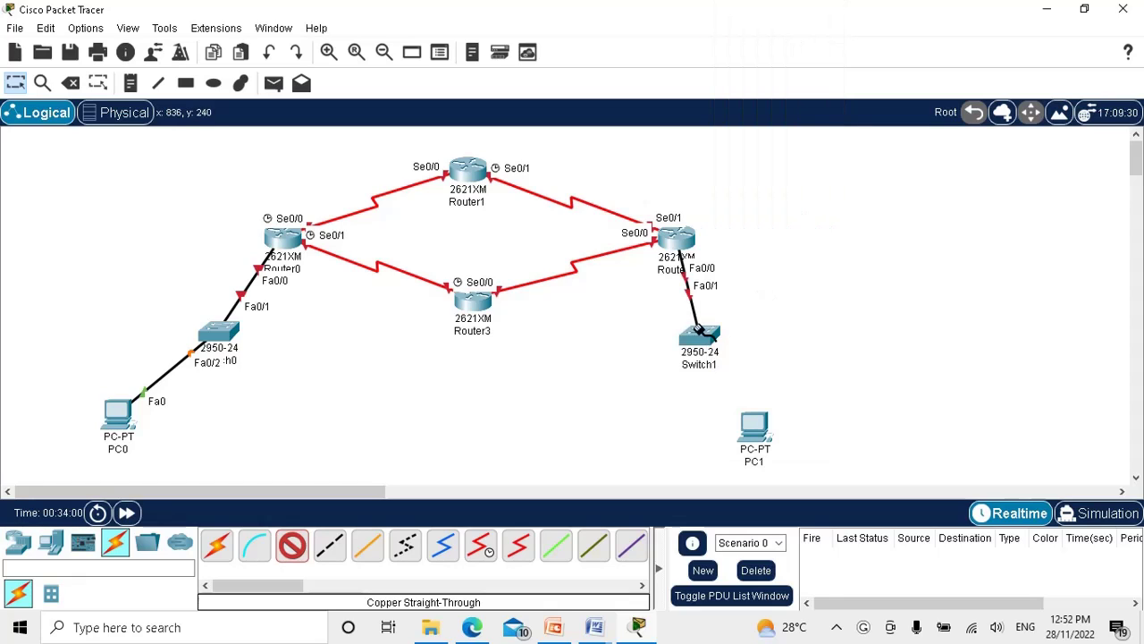
pyautogui.click(698, 333)
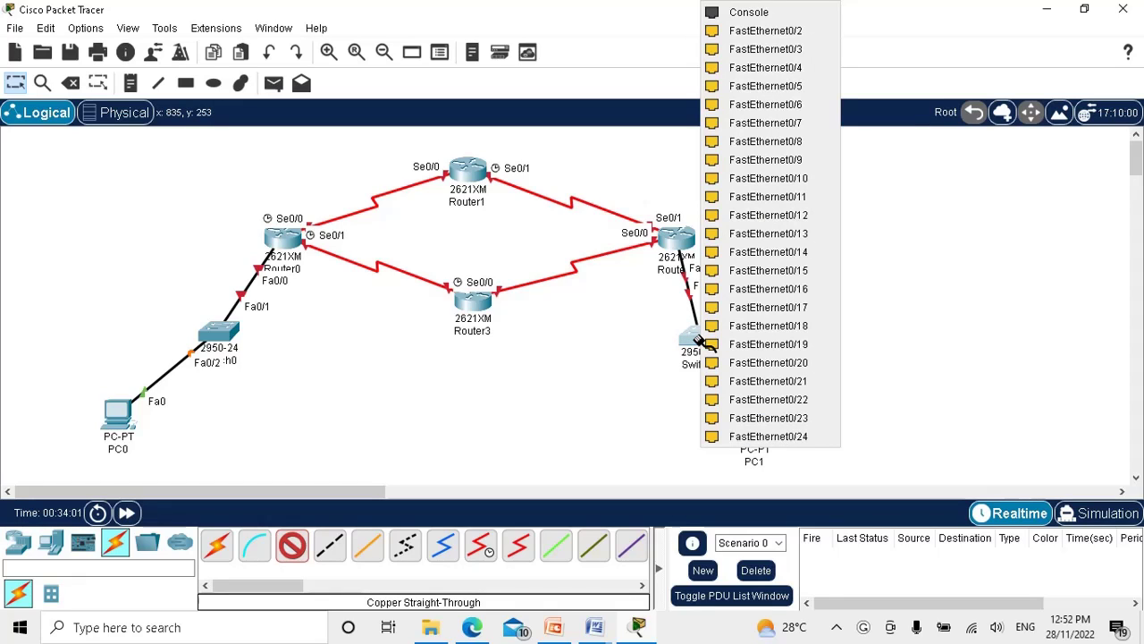
pyautogui.click(795, 34)
pyautogui.click(755, 427)
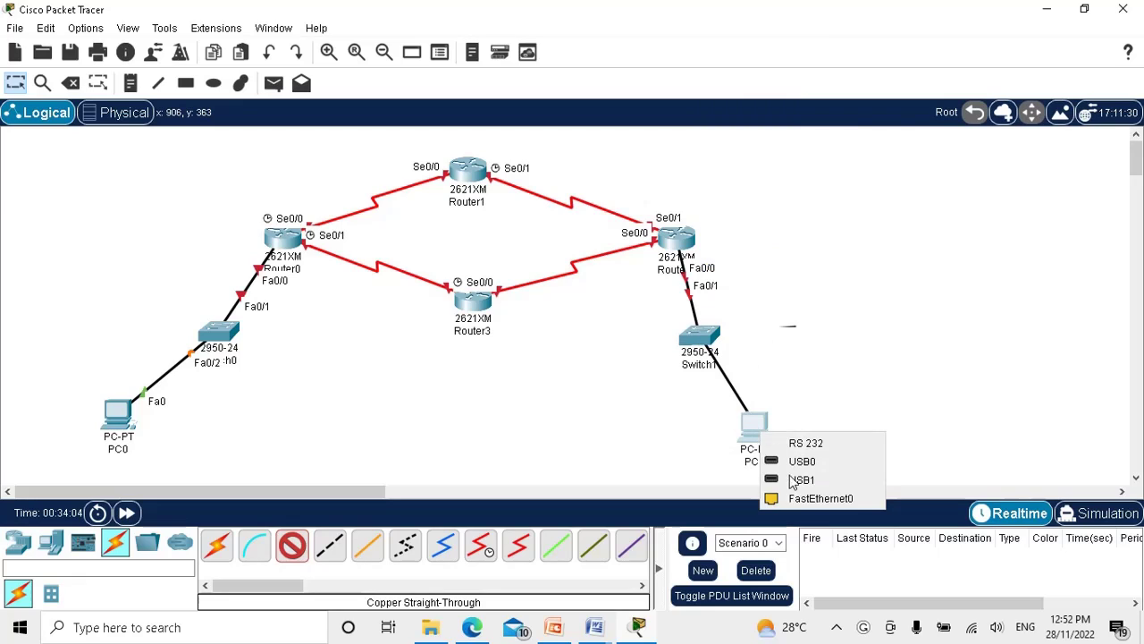
pyautogui.click(804, 498)
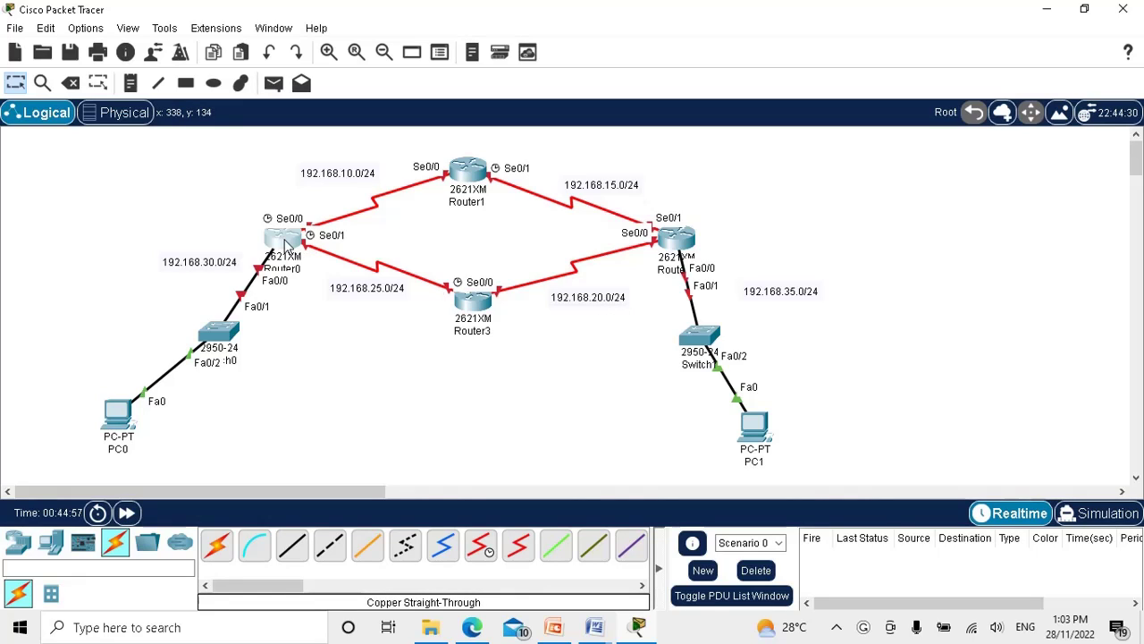
# In Router0's CLI, decline initial setup and enter global configuration mode with en and conf t
pyautogui.click(285, 239)
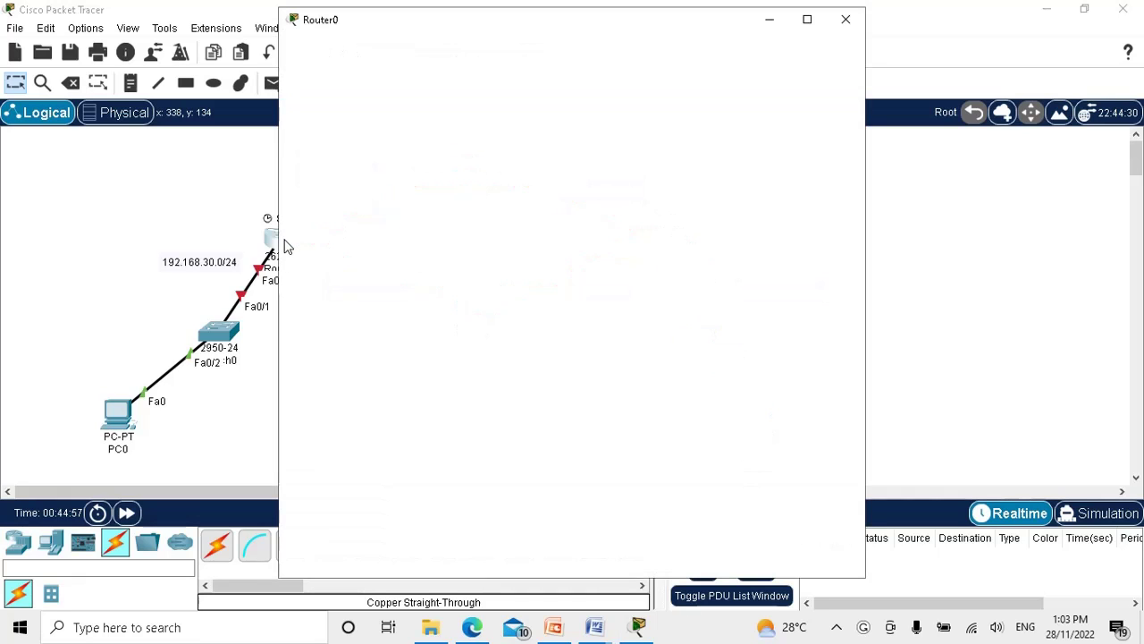
pyautogui.click(419, 54)
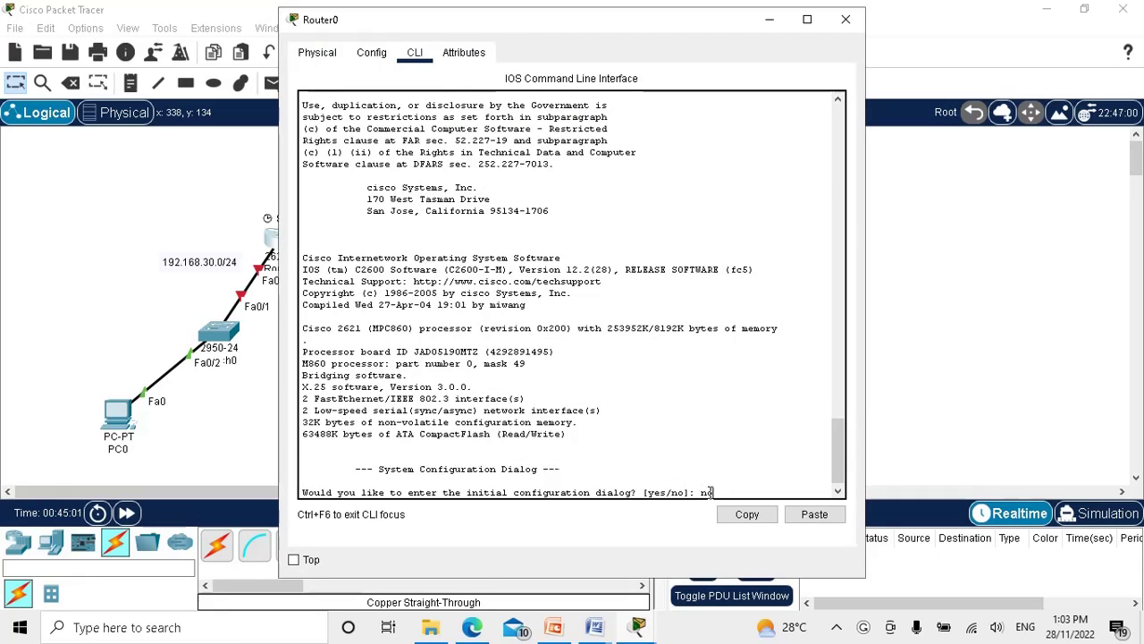
pyautogui.write('no')
pyautogui.press('Return')
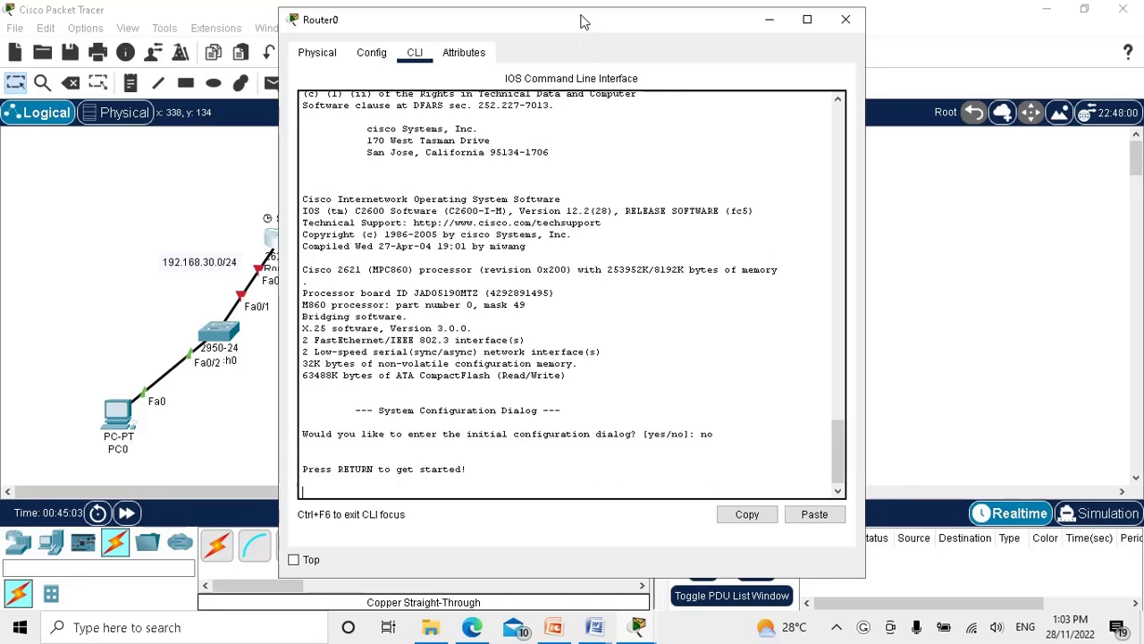
pyautogui.moveTo(581, 22); pyautogui.dragTo(745, 16)
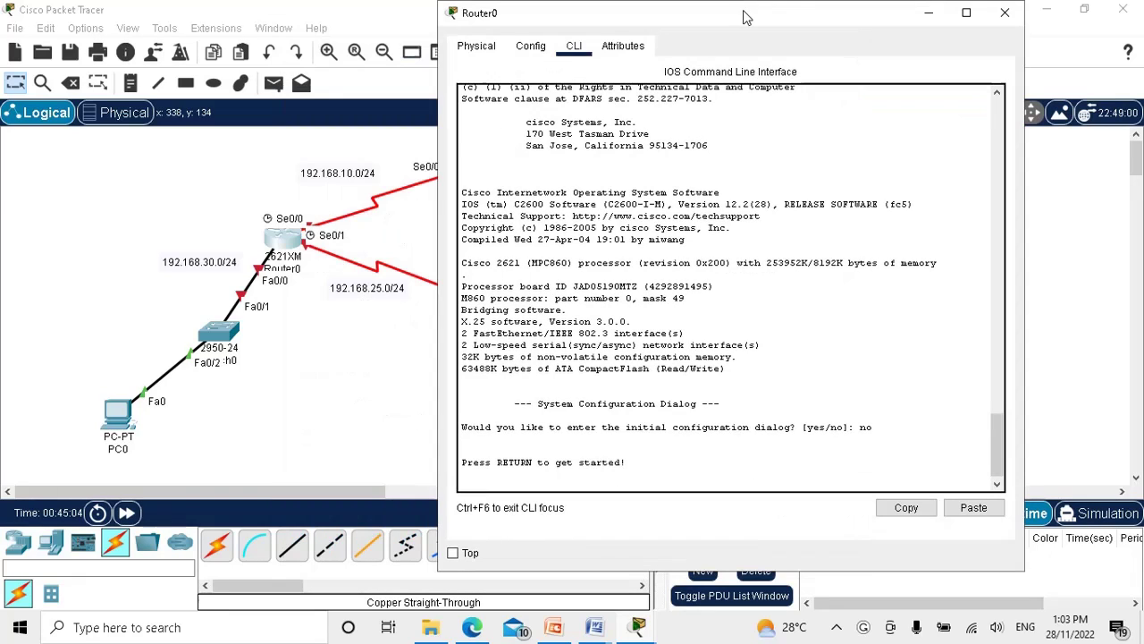
pyautogui.press('Return')
pyautogui.press('Return')
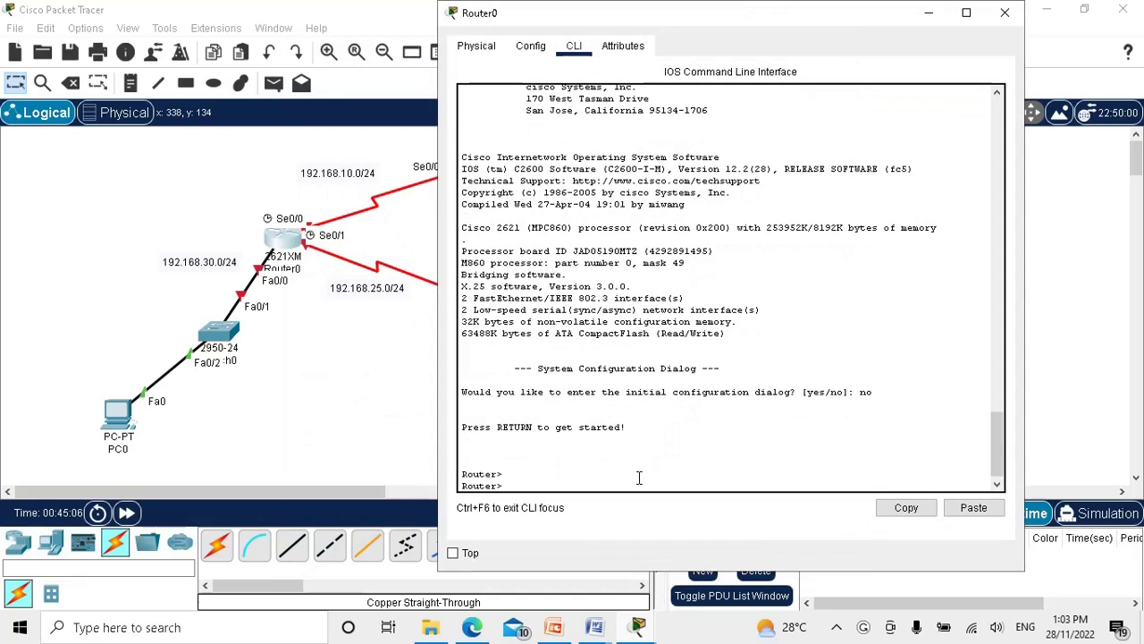
pyautogui.write('en')
pyautogui.press('Return')
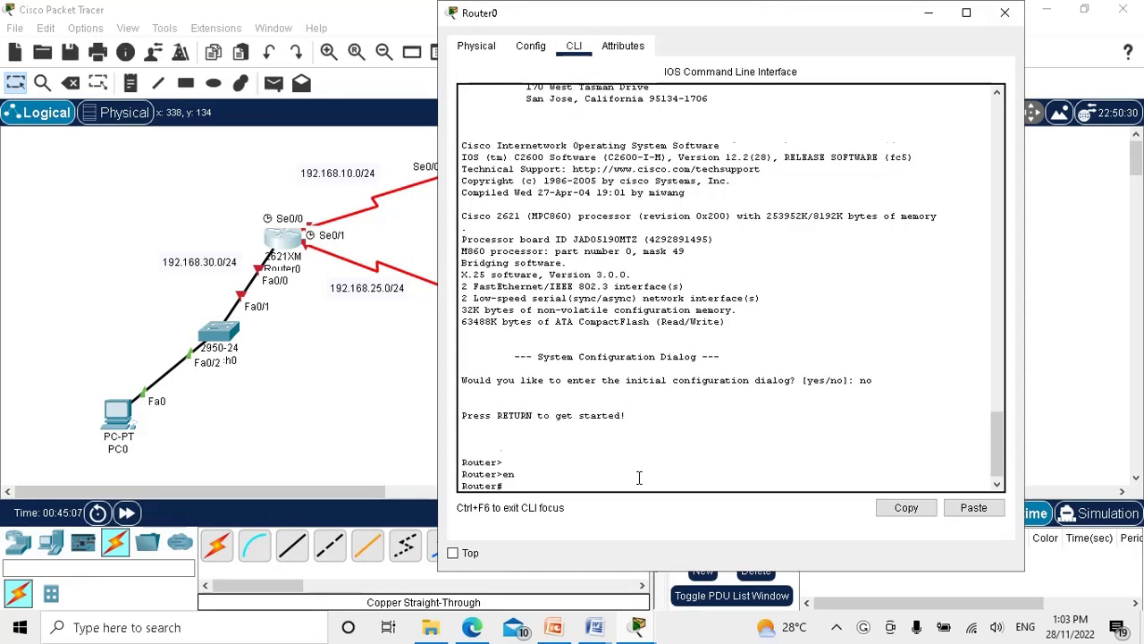
pyautogui.press('Return')
pyautogui.write('conf t')
pyautogui.press('Return')
pyautogui.press('Return')
pyautogui.press('Return')
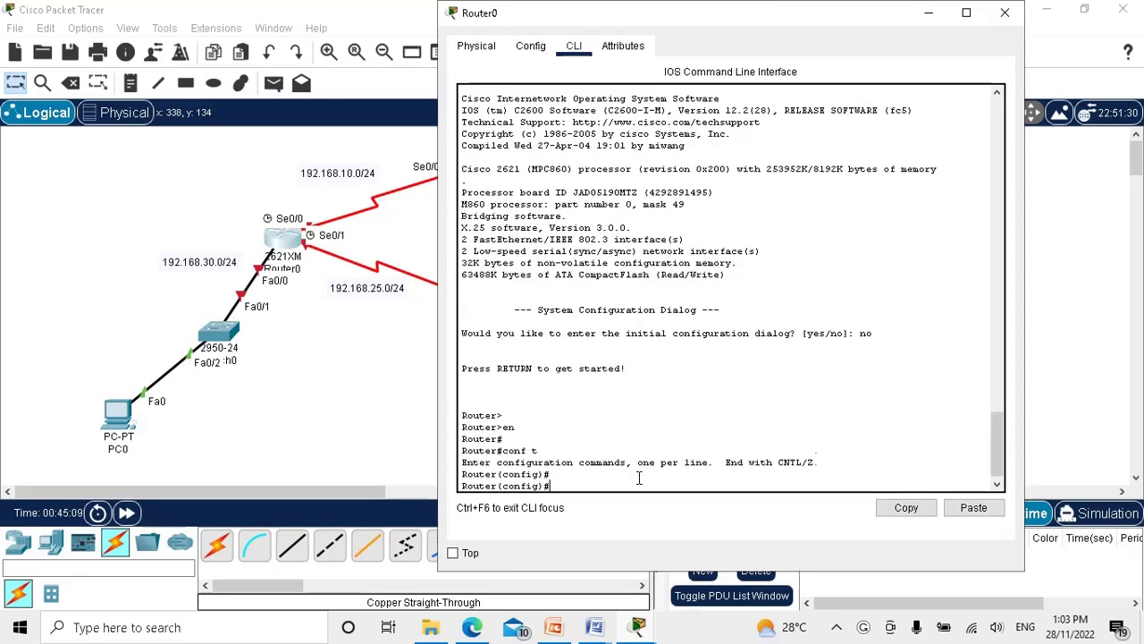
# Give Serial0/0 192.168.10.1 255.255.255.0, clock rate 64000, and enable it
pyautogui.write('int se 0/0')
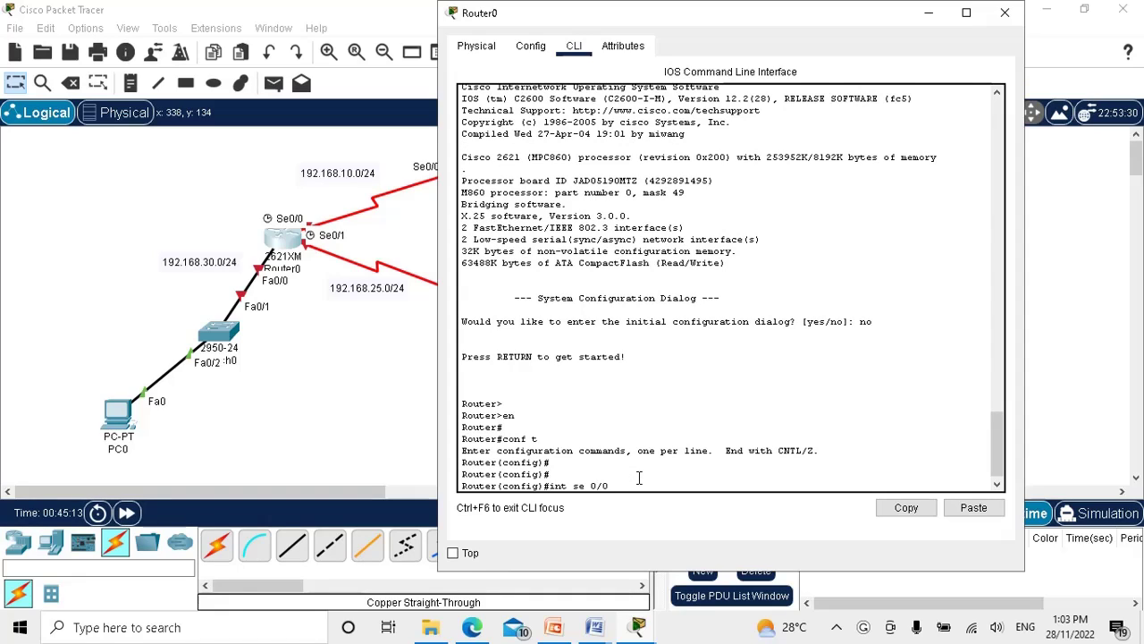
pyautogui.press('Return')
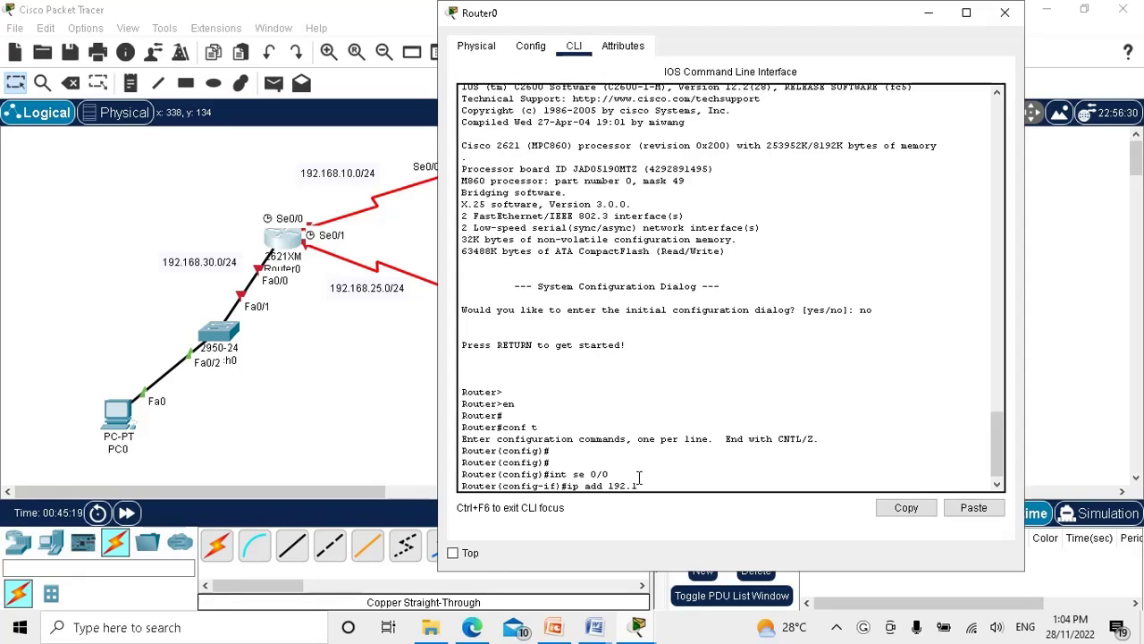
pyautogui.write('ip add 192.168.10.1 255.255.255.0')
pyautogui.press('Return')
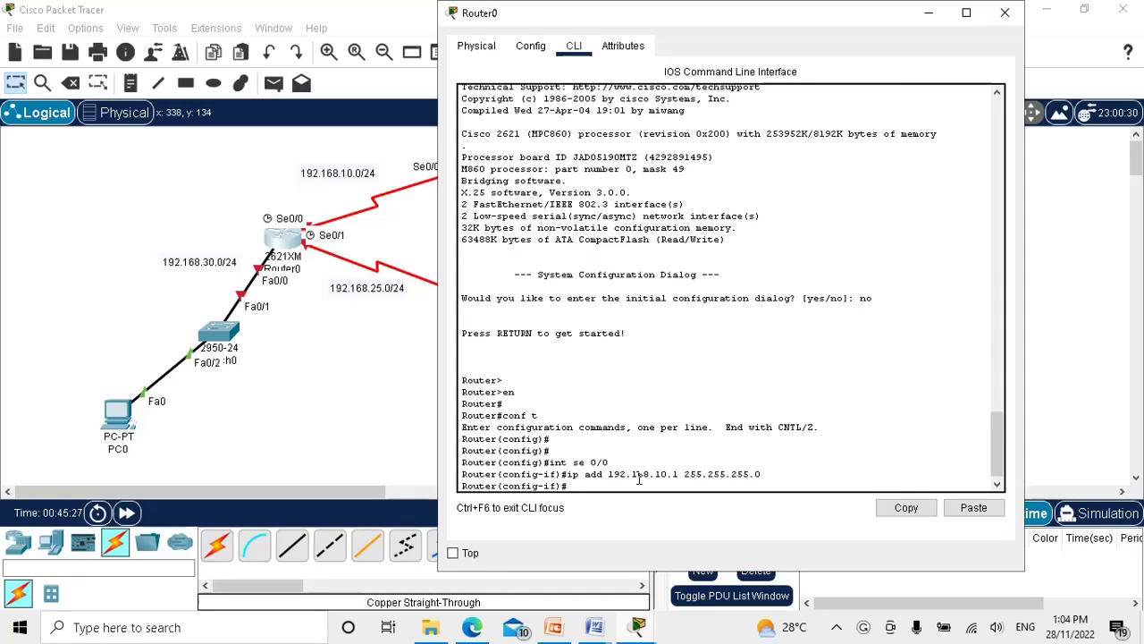
pyautogui.write('clock rate 64000')
pyautogui.press('Return')
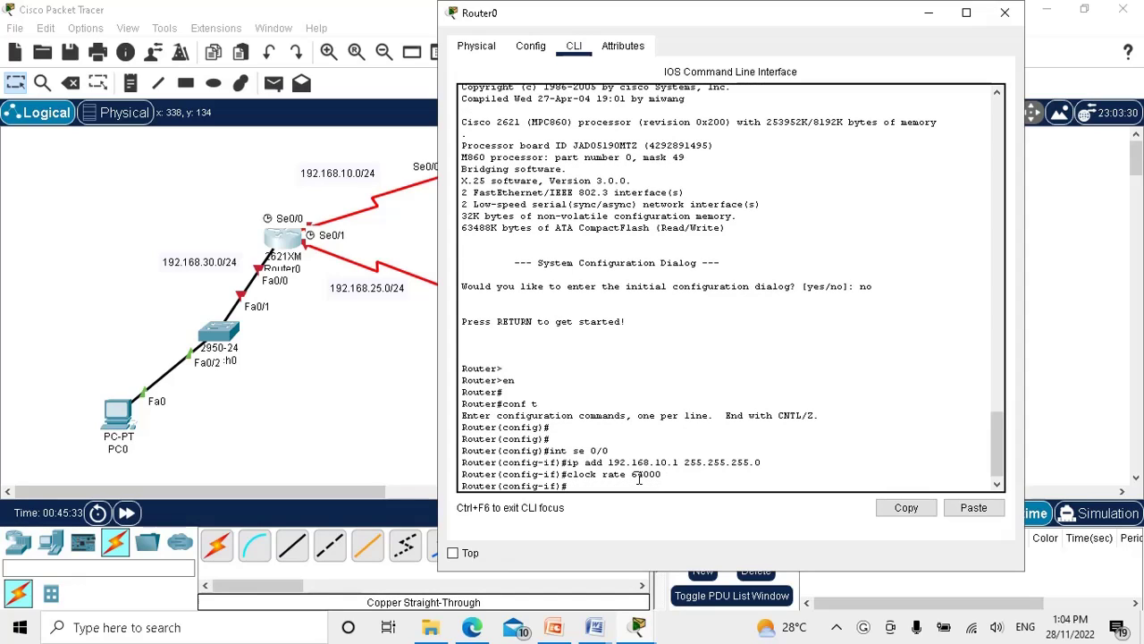
pyautogui.write('no shut')
pyautogui.press('Return')
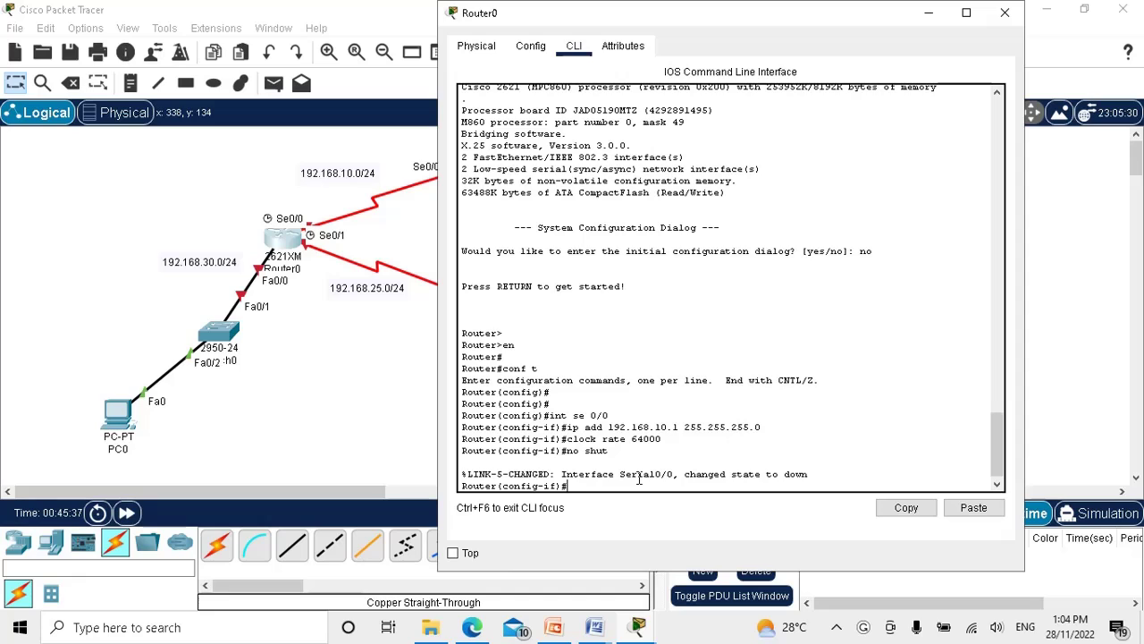
pyautogui.write('n')
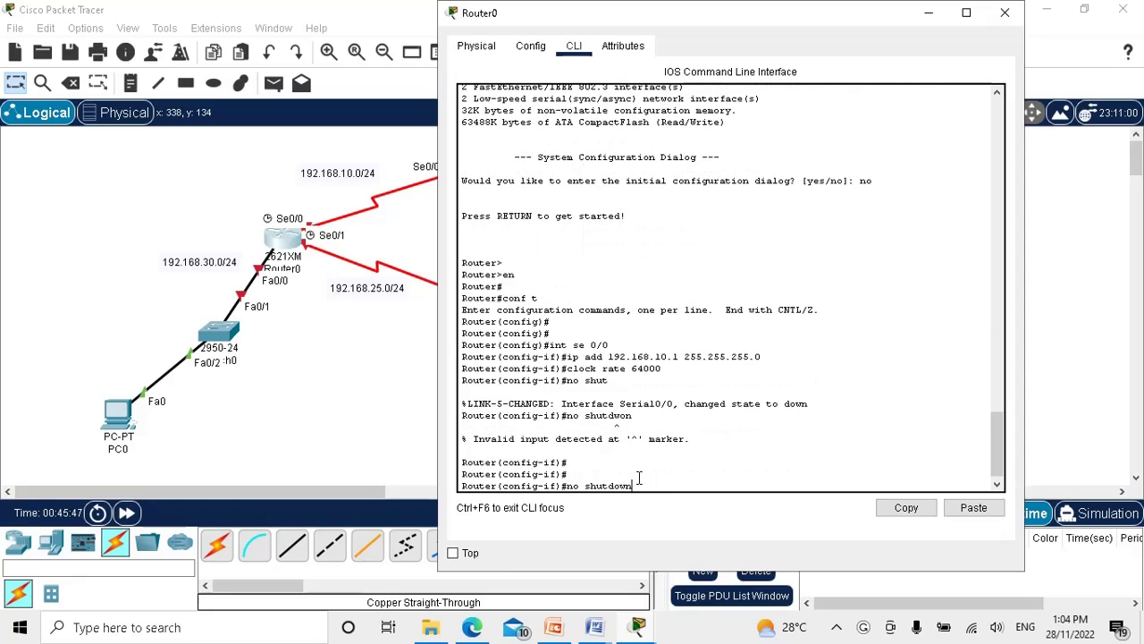
pyautogui.press('Return')
pyautogui.press('Return')
pyautogui.press('Return')
pyautogui.press('Return')
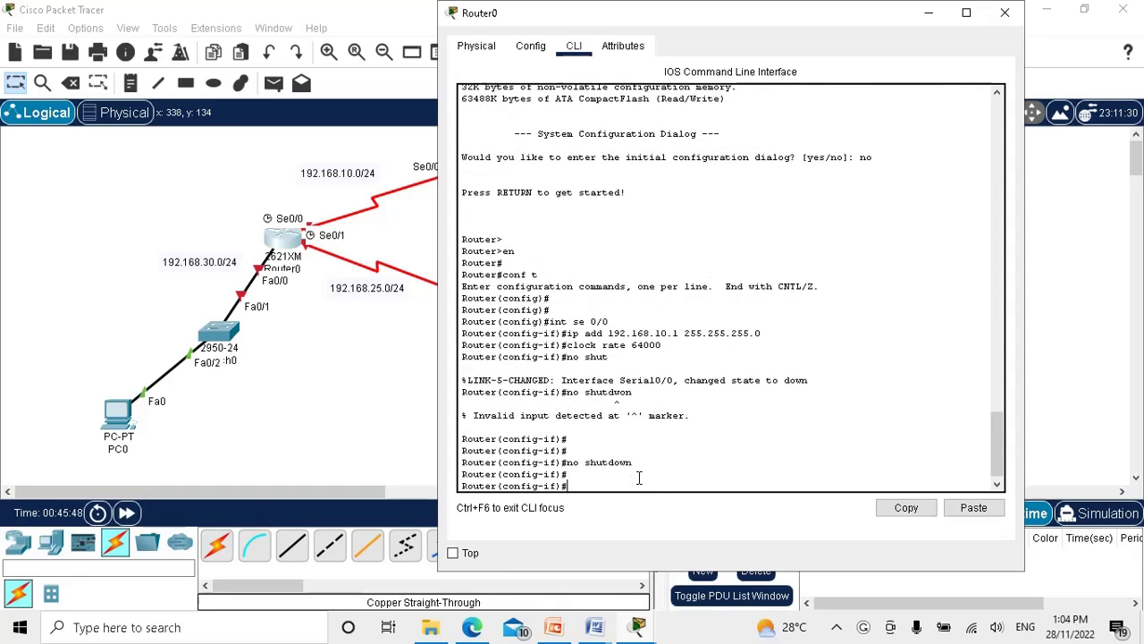
pyautogui.write('exit')
pyautogui.press('Return')
pyautogui.press('Return')
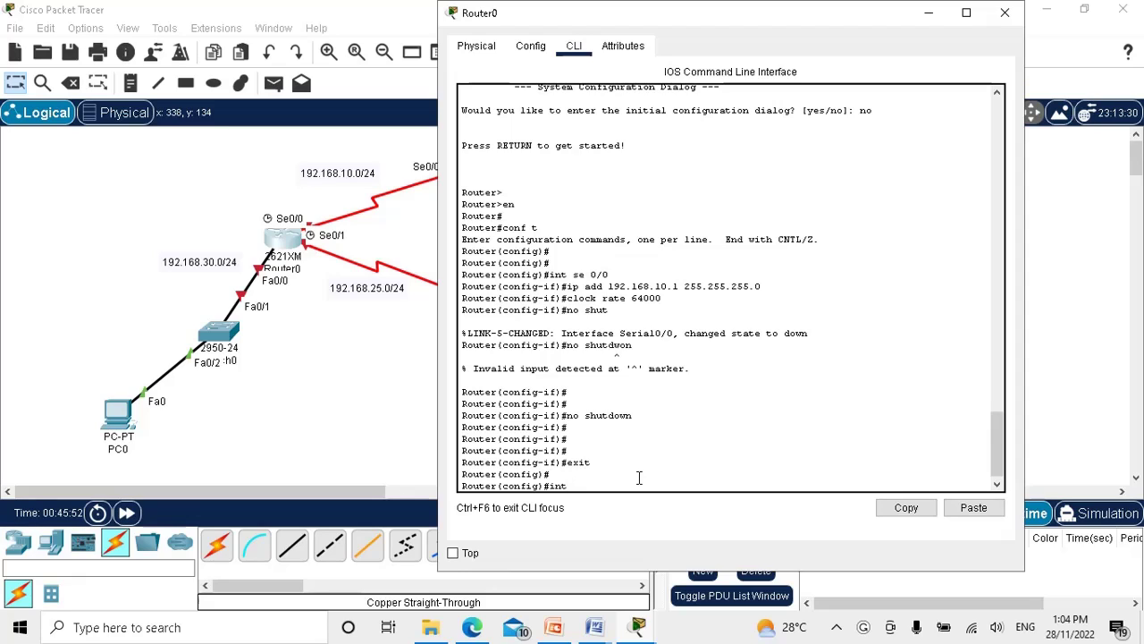
# Give Serial0/1 192.168.25.1 255.255.255.0, clock rate 64000, and enable it
pyautogui.write('int se 0/1')
pyautogui.press('Return')
pyautogui.write('ig-if)#ip address 192.18')
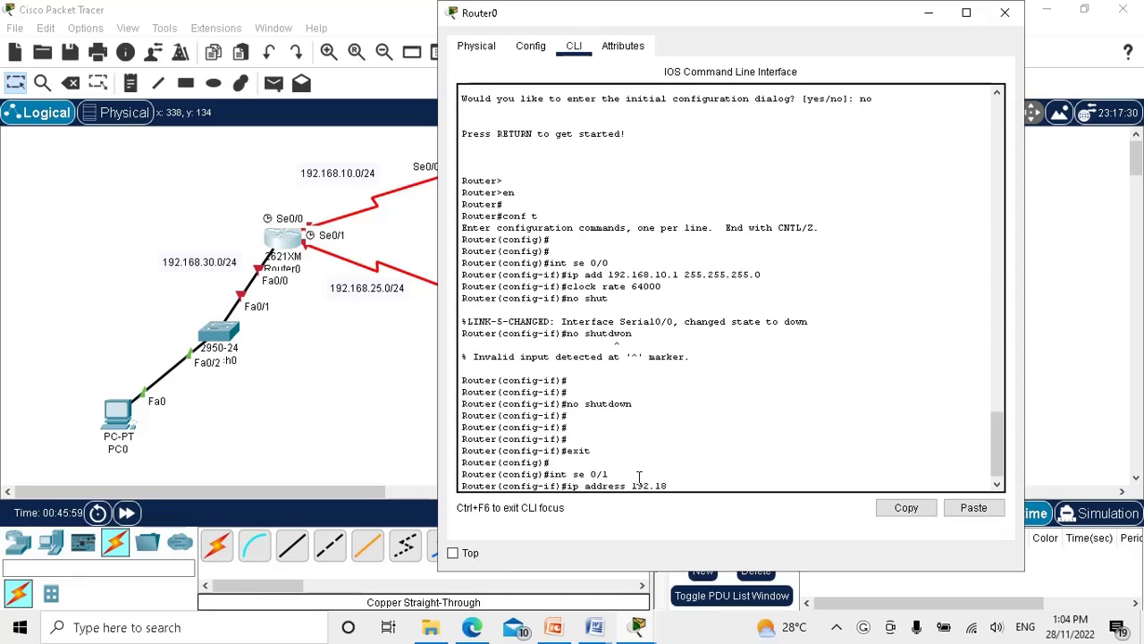
pyautogui.press('BackSpace')
pyautogui.write('68.25.1 255.255.255.')
pyautogui.press('Return')
pyautogui.press('Up')
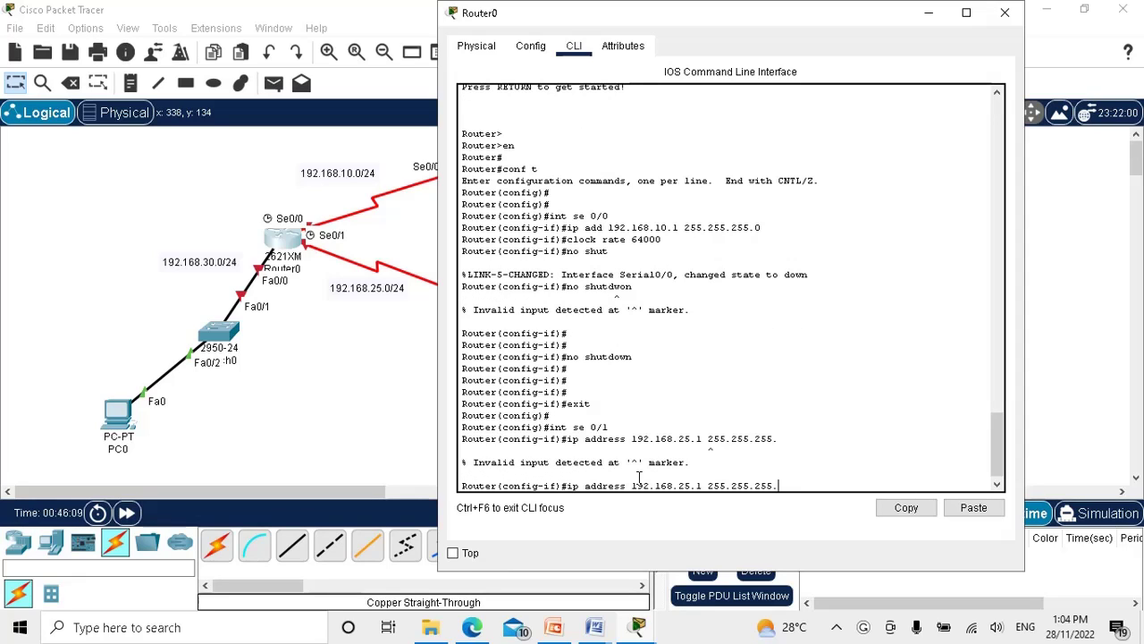
pyautogui.write('0')
pyautogui.press('Return')
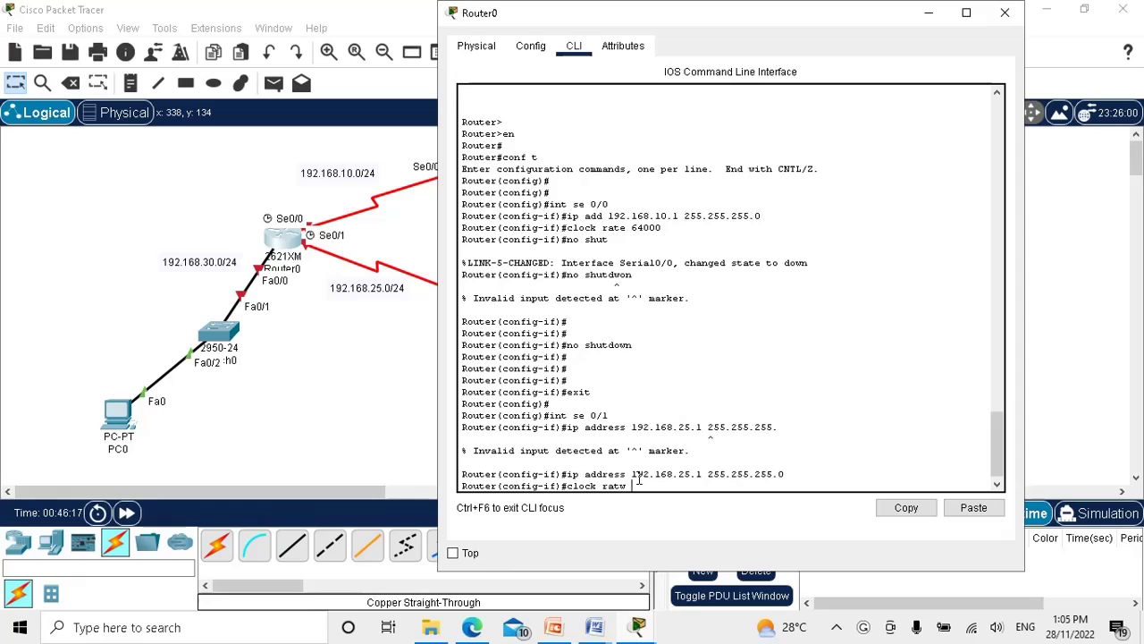
pyautogui.write('clock rate 64000')
pyautogui.press('Return')
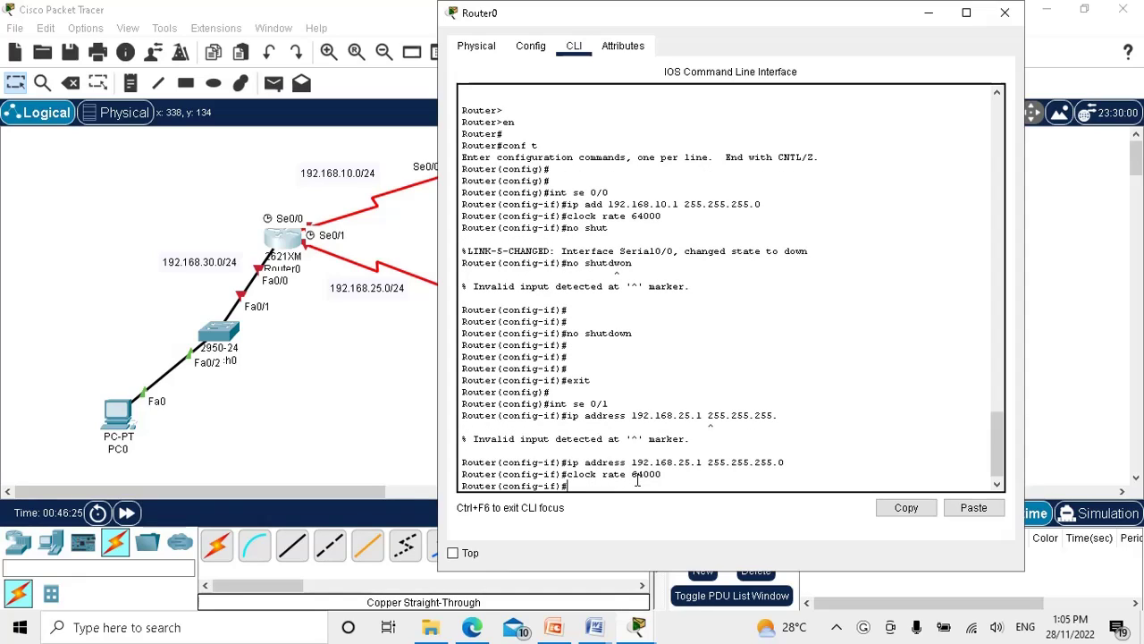
pyautogui.write('no shutdown')
pyautogui.press('Return')
pyautogui.press('Return')
pyautogui.press('Return')
pyautogui.press('Return')
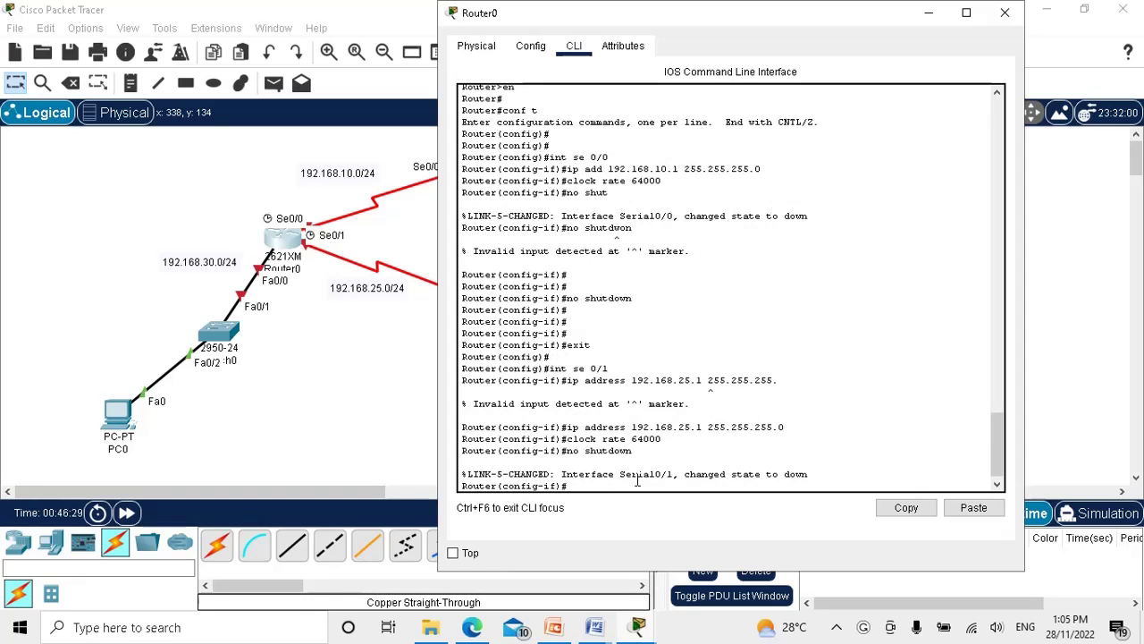
# Assign 192.168.30.1 255.255.255.0 to Router0's fa0/0 and enable it with no shutdown
pyautogui.write('ex')
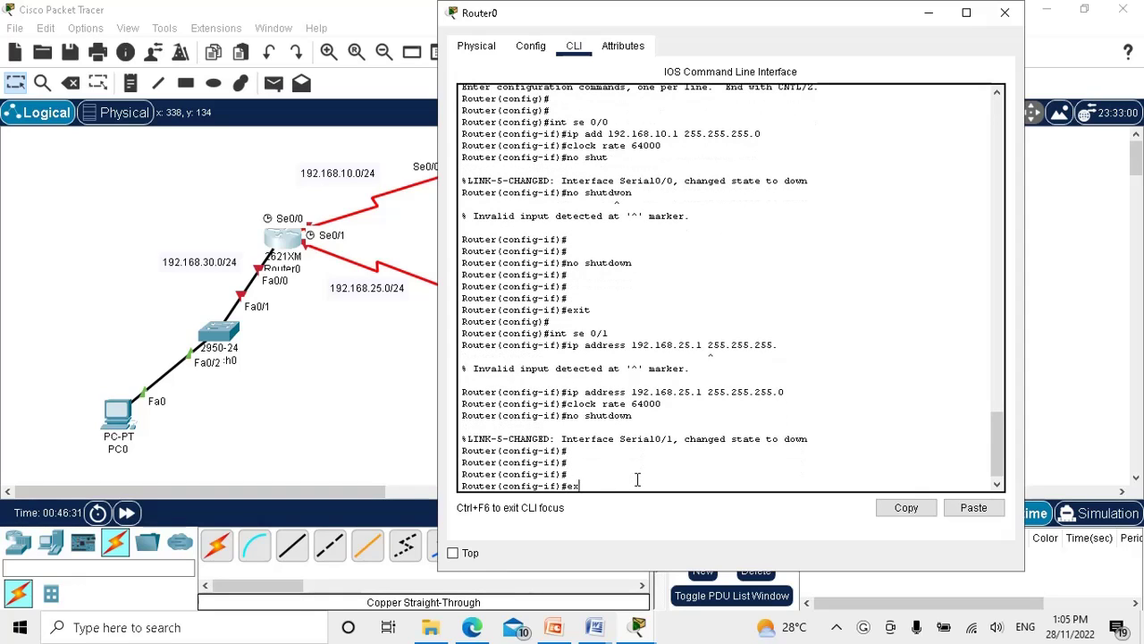
pyautogui.write('it')
pyautogui.press('Return')
pyautogui.write('i')
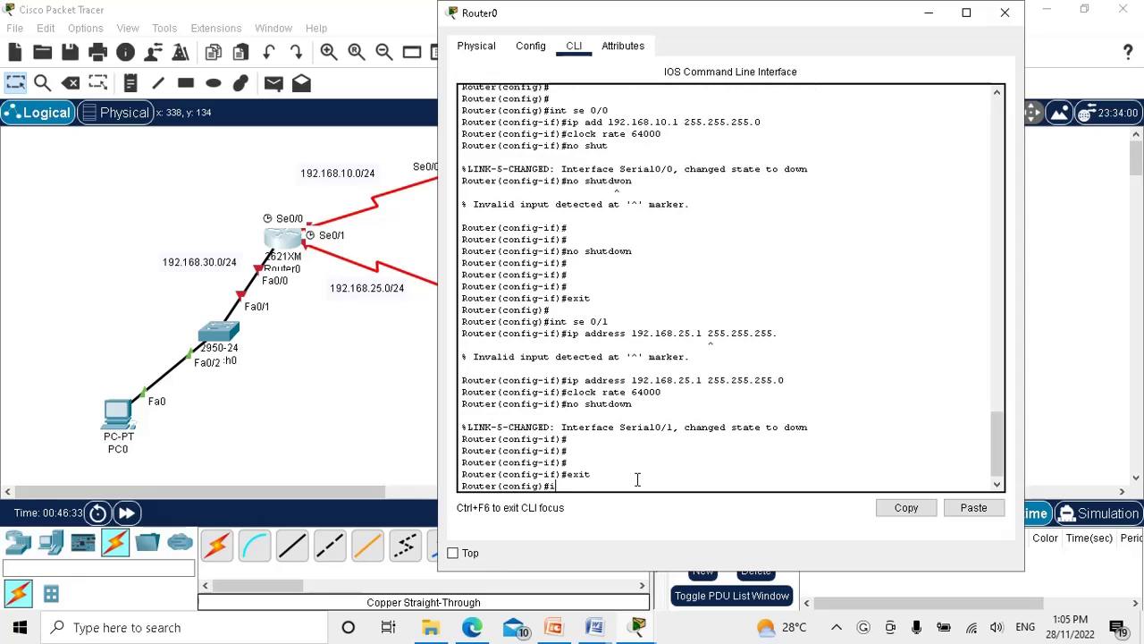
pyautogui.write('nt fa0/0')
pyautogui.press('Return')
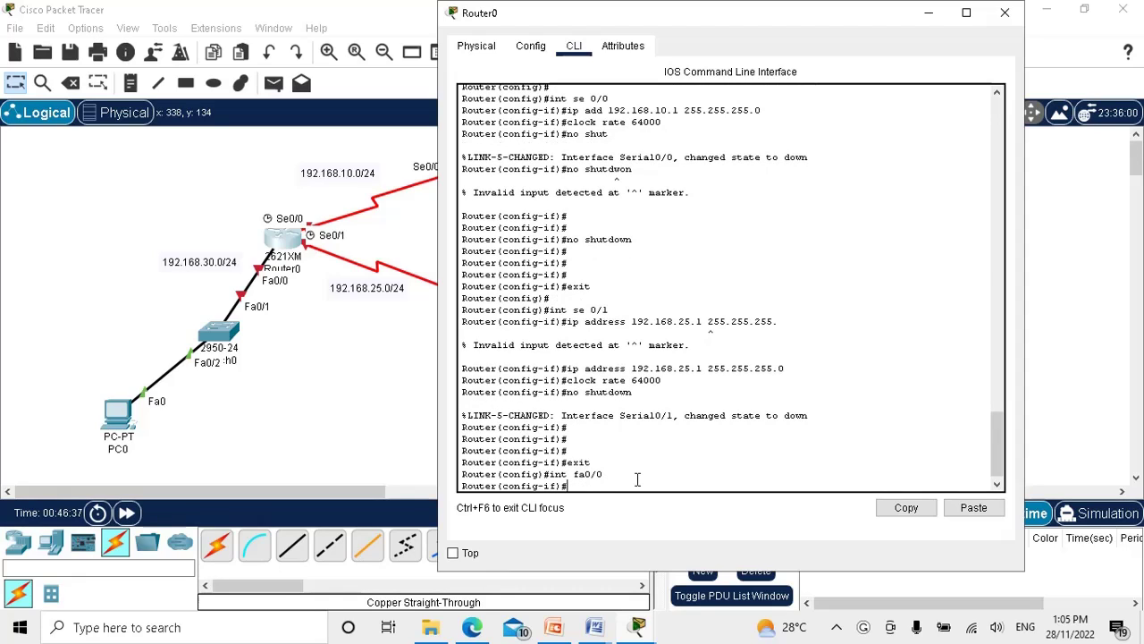
pyautogui.write('ip 192.168.30.1 255.255.')
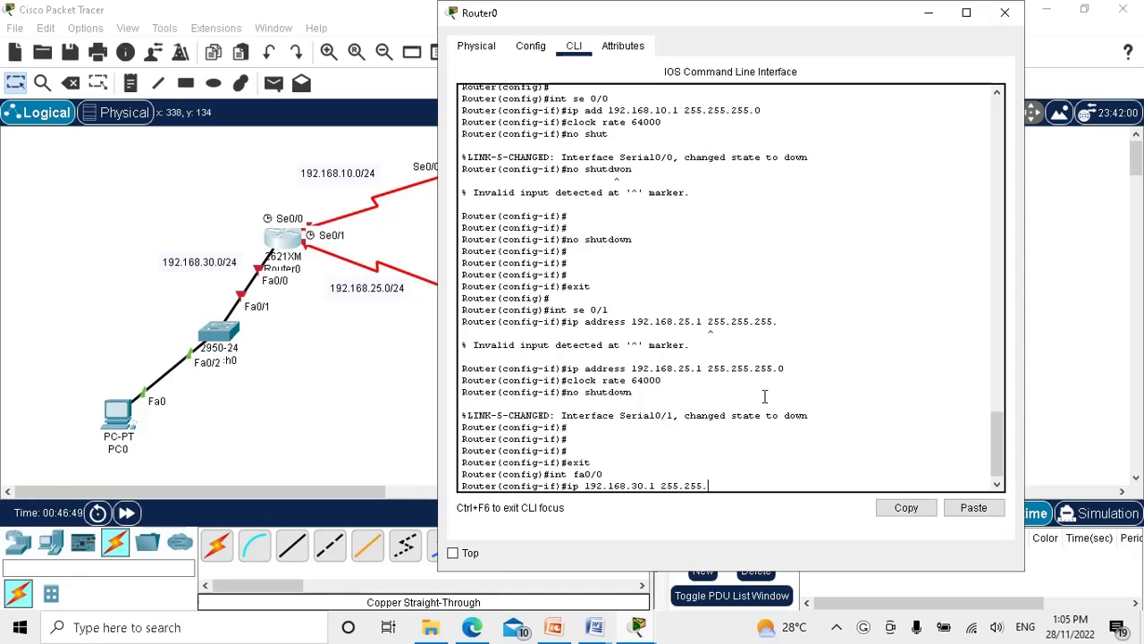
pyautogui.write('255.0')
pyautogui.press('Return')
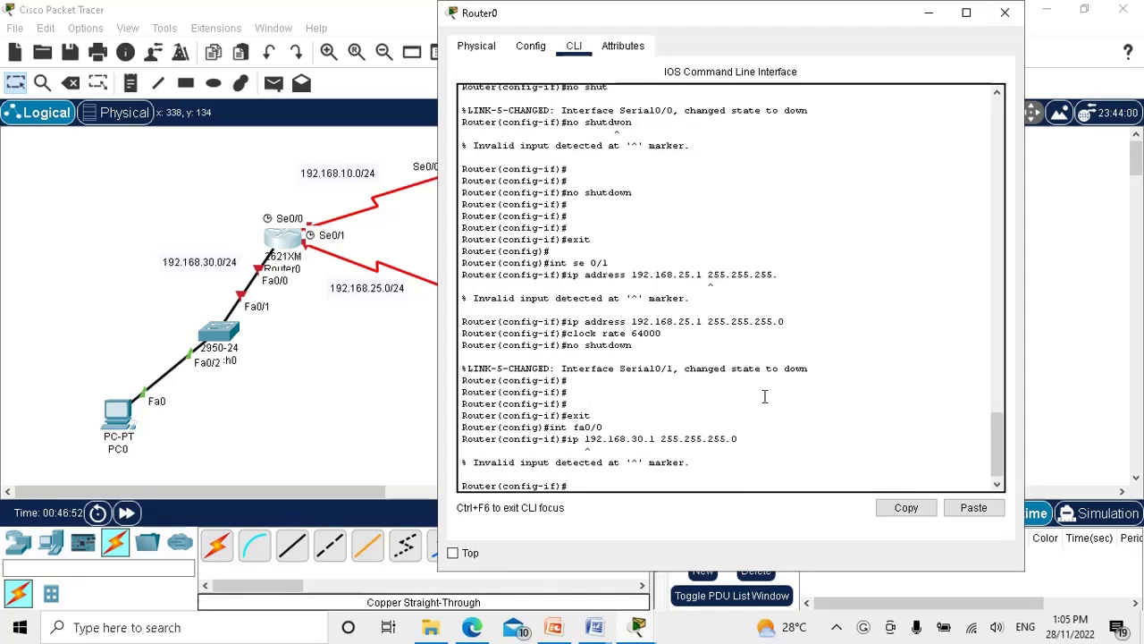
pyautogui.write('ip address 192.168.30')
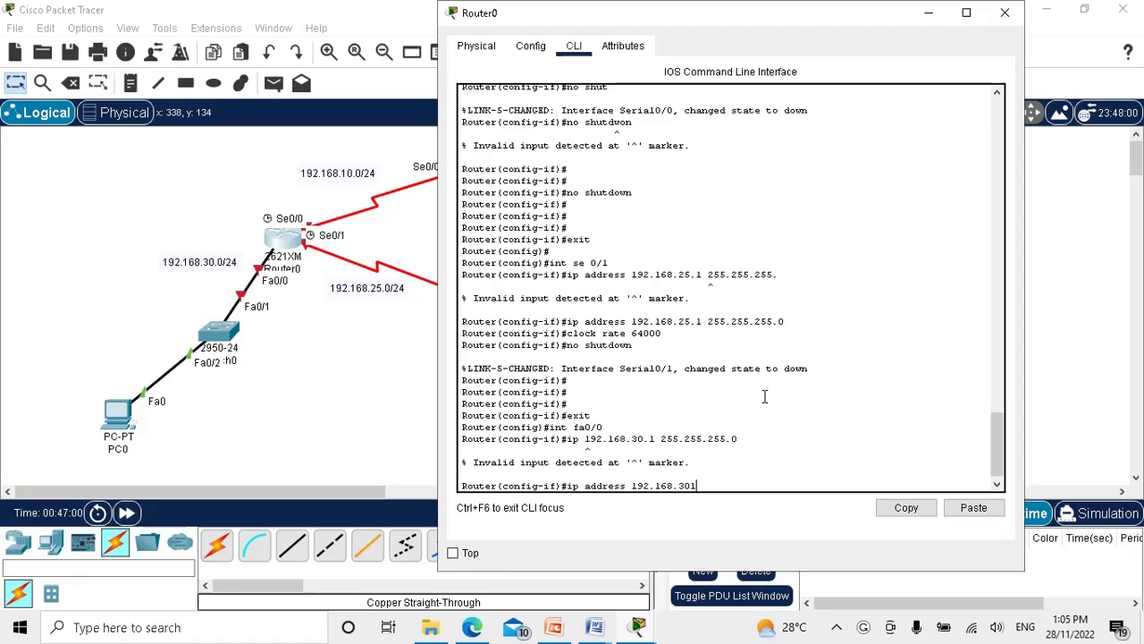
pyautogui.write('.1 255.255.255.0')
pyautogui.press('Return')
pyautogui.press('Return')
pyautogui.press('Return')
pyautogui.write('no')
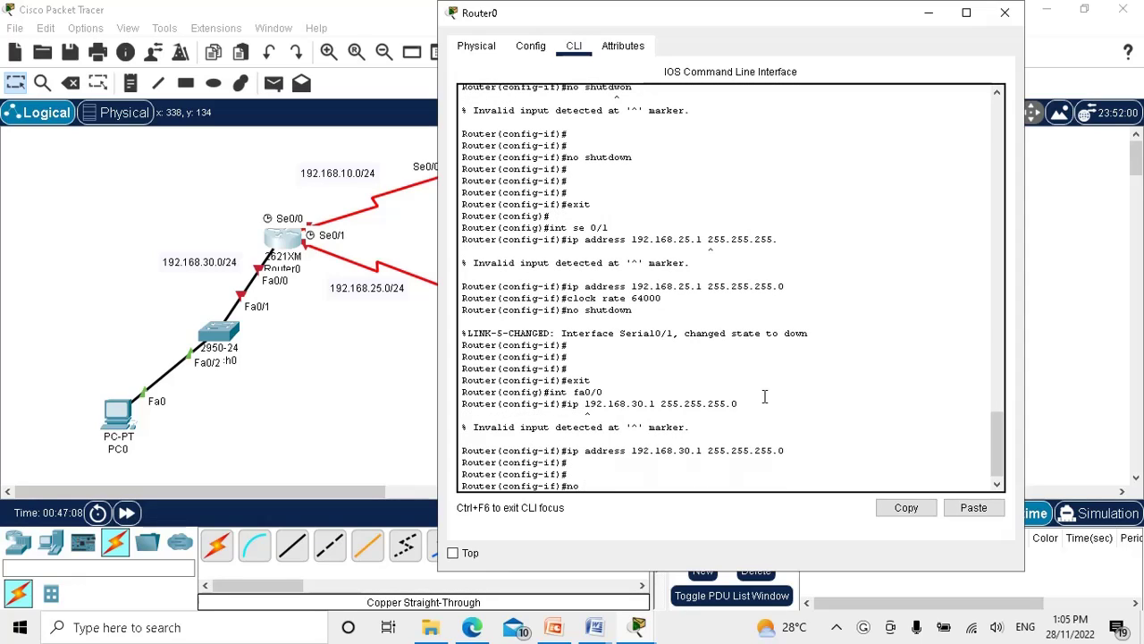
pyautogui.write(' shutdown')
pyautogui.press('Return')
pyautogui.press('Return')
pyautogui.press('Return')
pyautogui.press('Return')
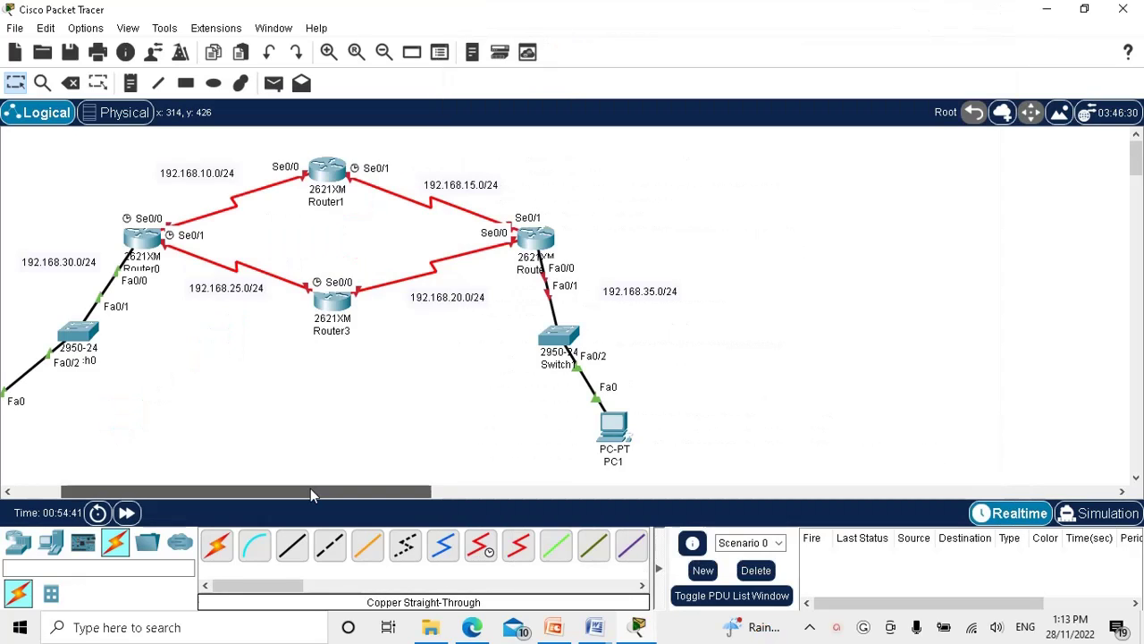
# In Router1's CLI, decline initial setup and enter global configuration mode
pyautogui.moveTo(310, 488); pyautogui.dragTo(294, 488)
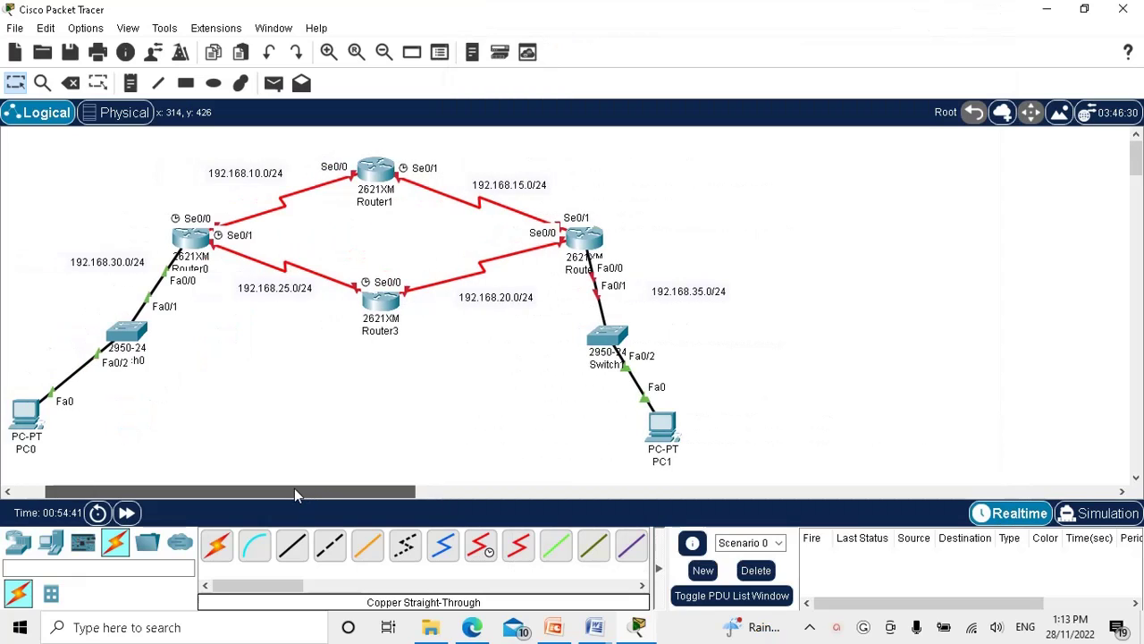
pyautogui.click(374, 176)
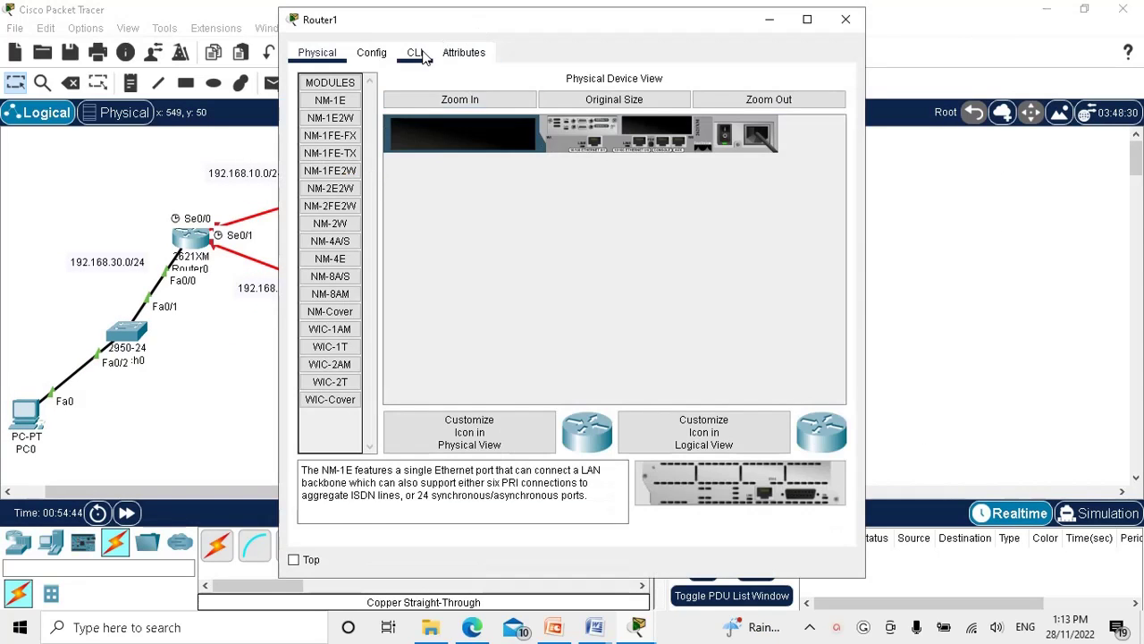
pyautogui.click(416, 52)
pyautogui.moveTo(585, 23); pyautogui.dragTo(781, 23)
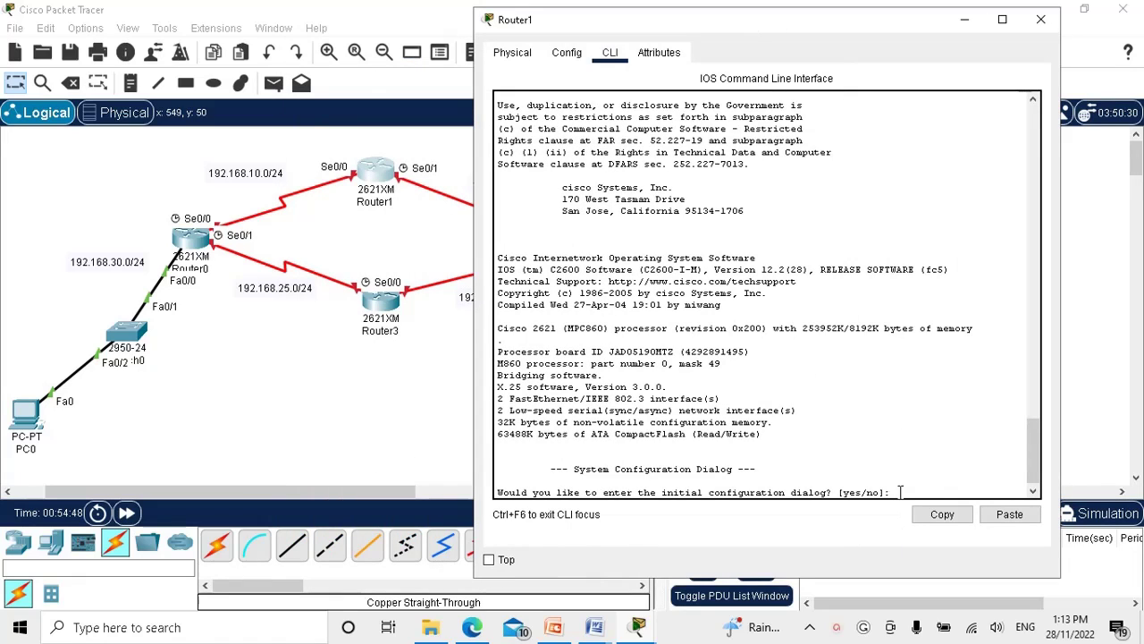
pyautogui.write('no')
pyautogui.press('Return')
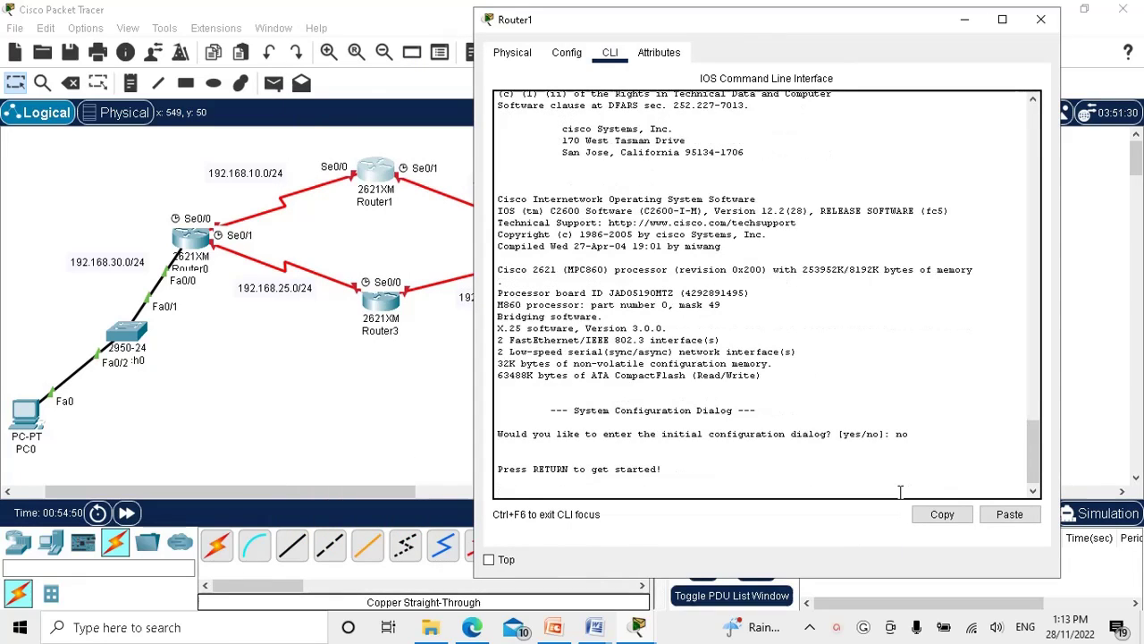
pyautogui.press('Return')
pyautogui.press('Return')
pyautogui.write('en')
pyautogui.press('Return')
pyautogui.write('c')
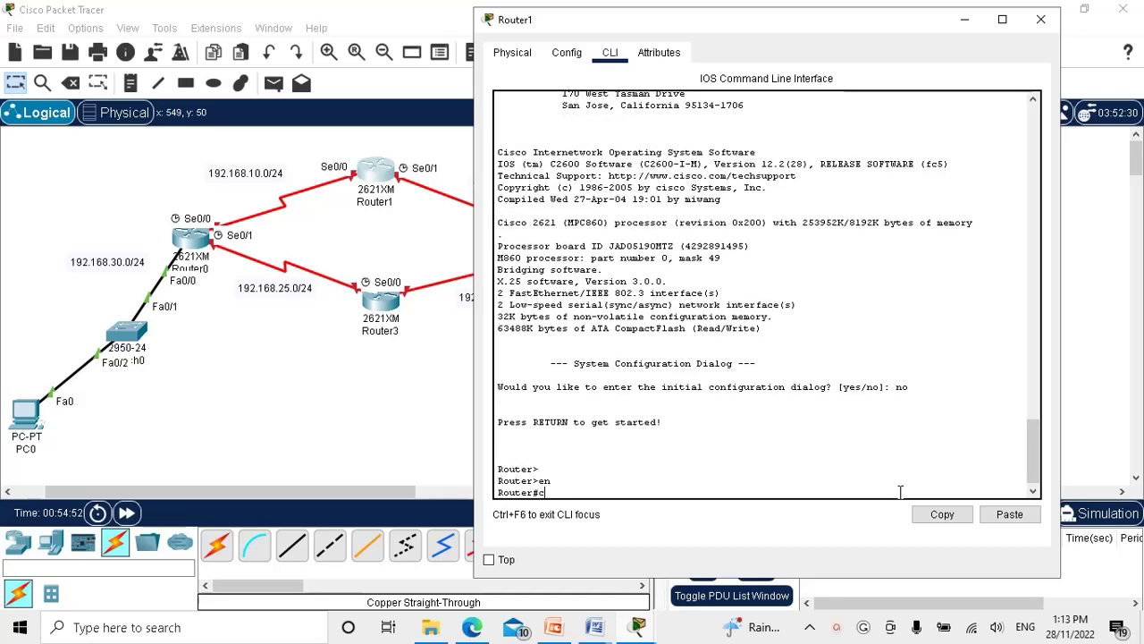
pyautogui.write('onf t')
pyautogui.press('Return')
pyautogui.press('Return')
pyautogui.press('Return')
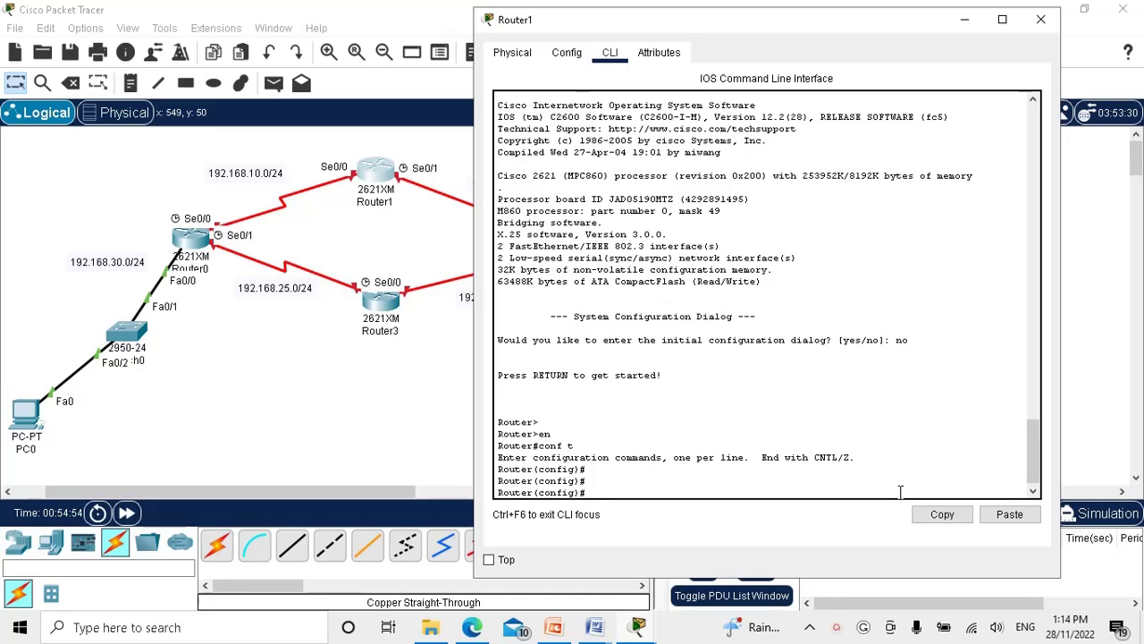
# Give Router1 Serial0/0 address 192.168.10.2 255.255.255.0 and bring it up
pyautogui.write('int se 0/0')
pyautogui.press('Return')
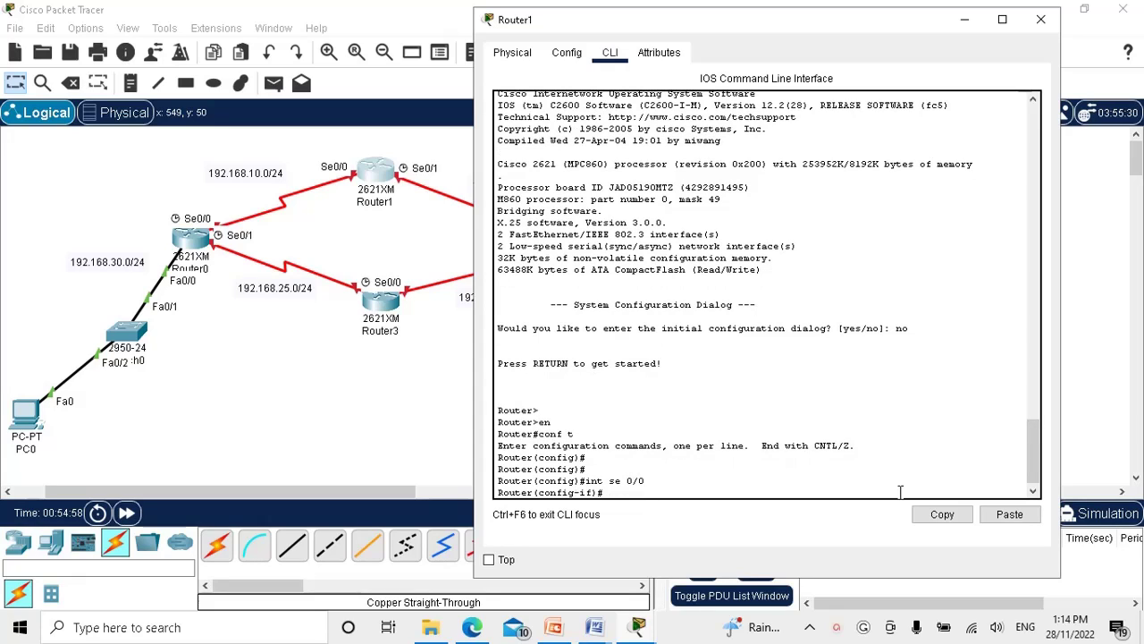
pyautogui.write('ip address')
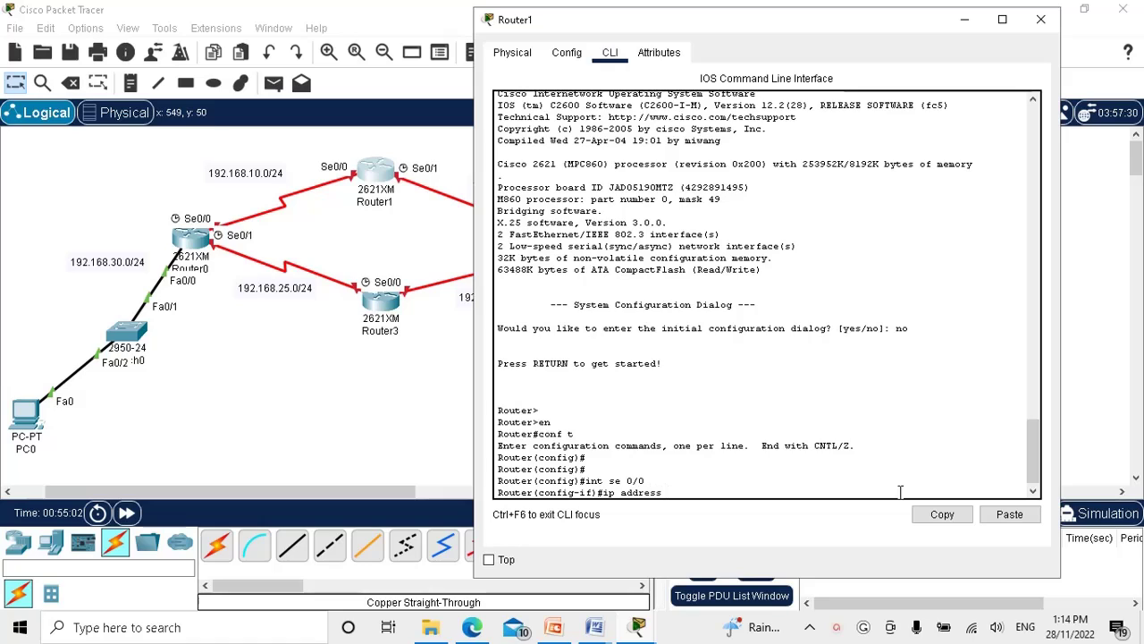
pyautogui.write(' 192.168.10.2 255.255.255')
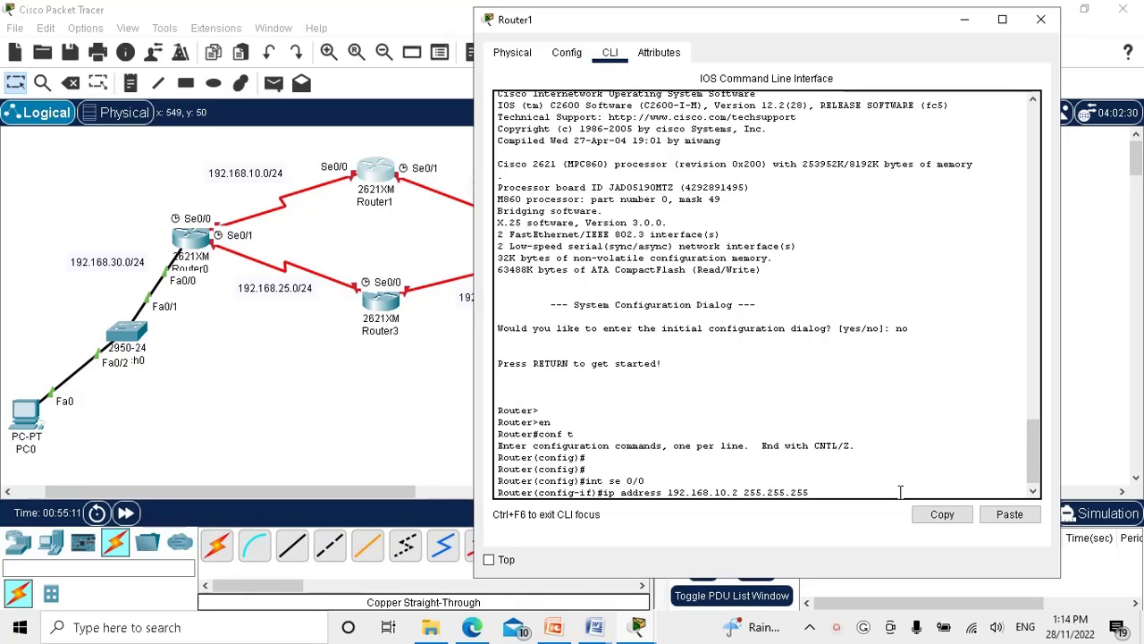
pyautogui.write('.0')
pyautogui.press('Return')
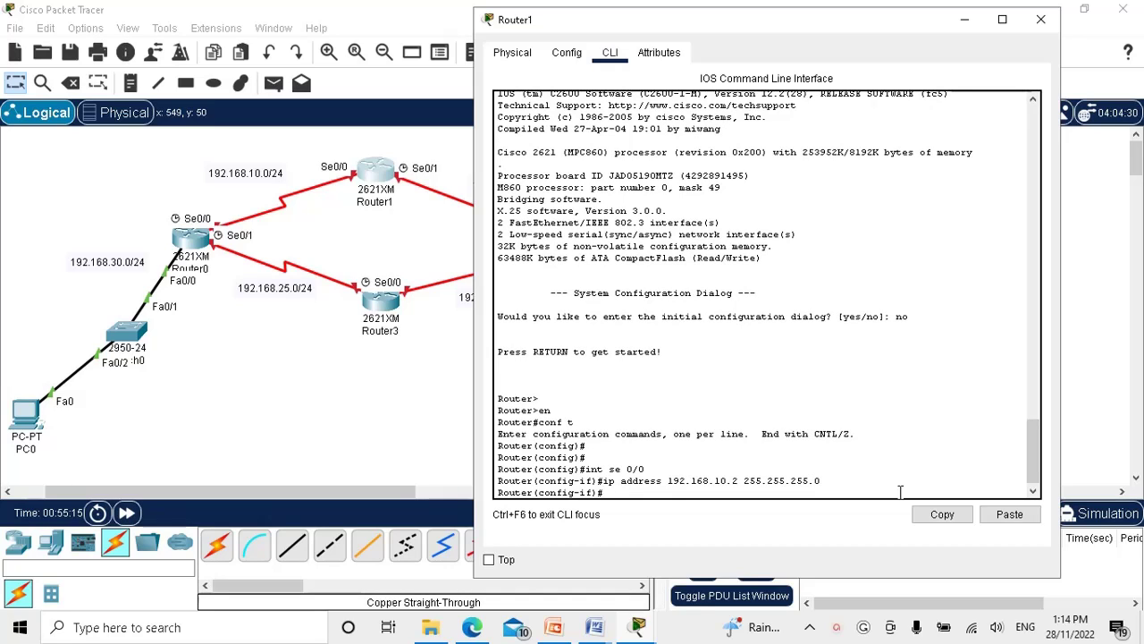
pyautogui.write('no shutdown')
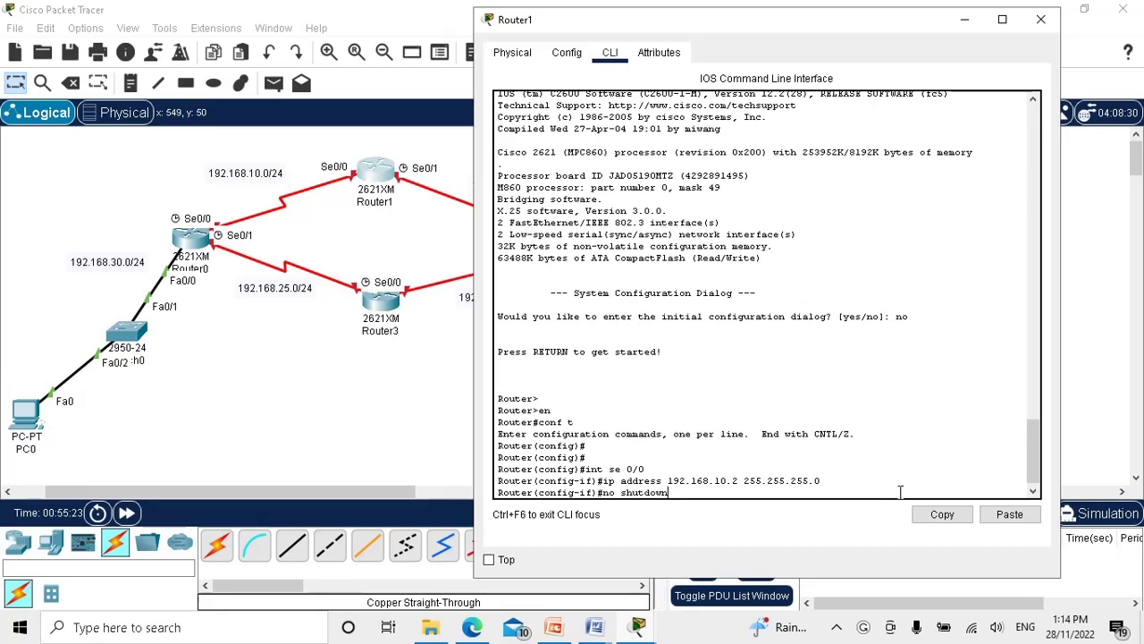
pyautogui.press('Return')
pyautogui.press('Return')
pyautogui.press('Return')
pyautogui.press('Return')
pyautogui.press('Return')
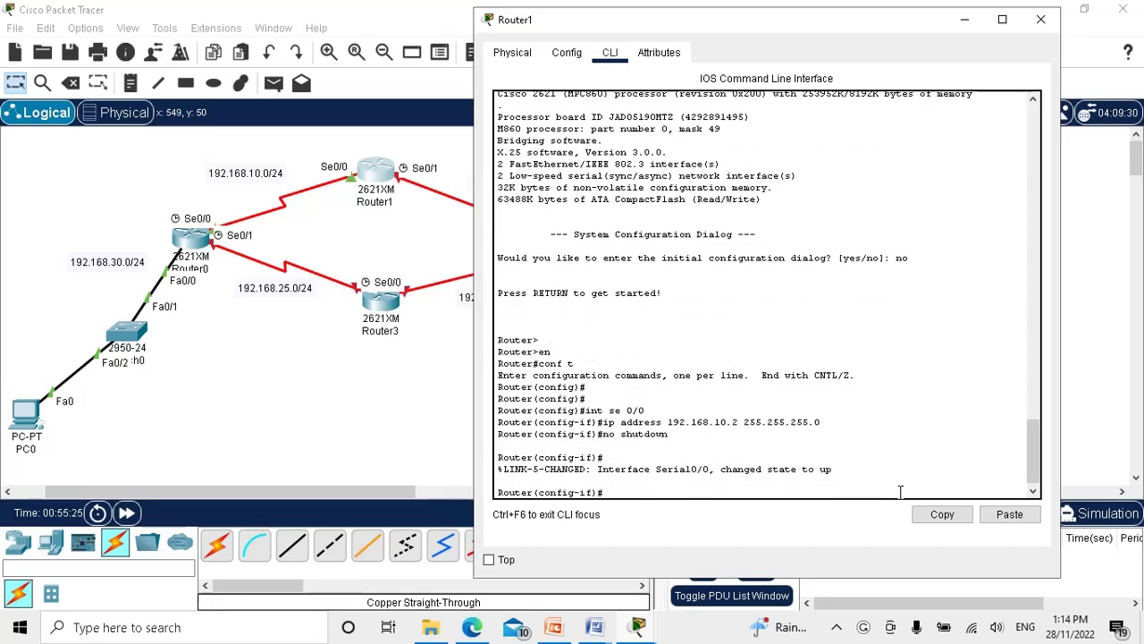
pyautogui.write('eixt')
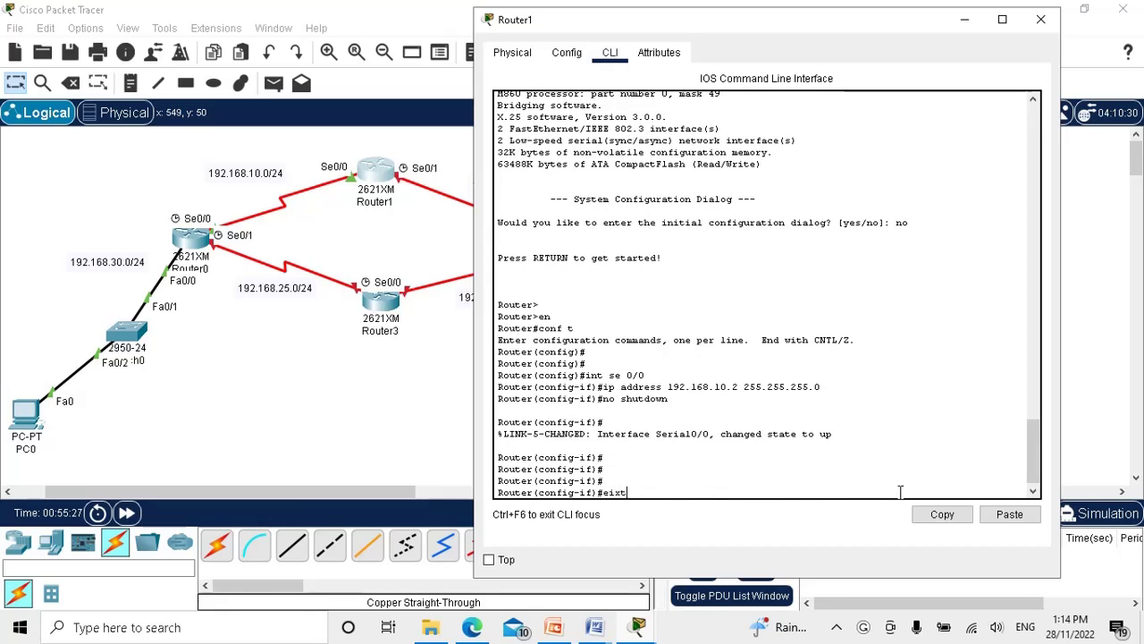
pyautogui.press('Return')
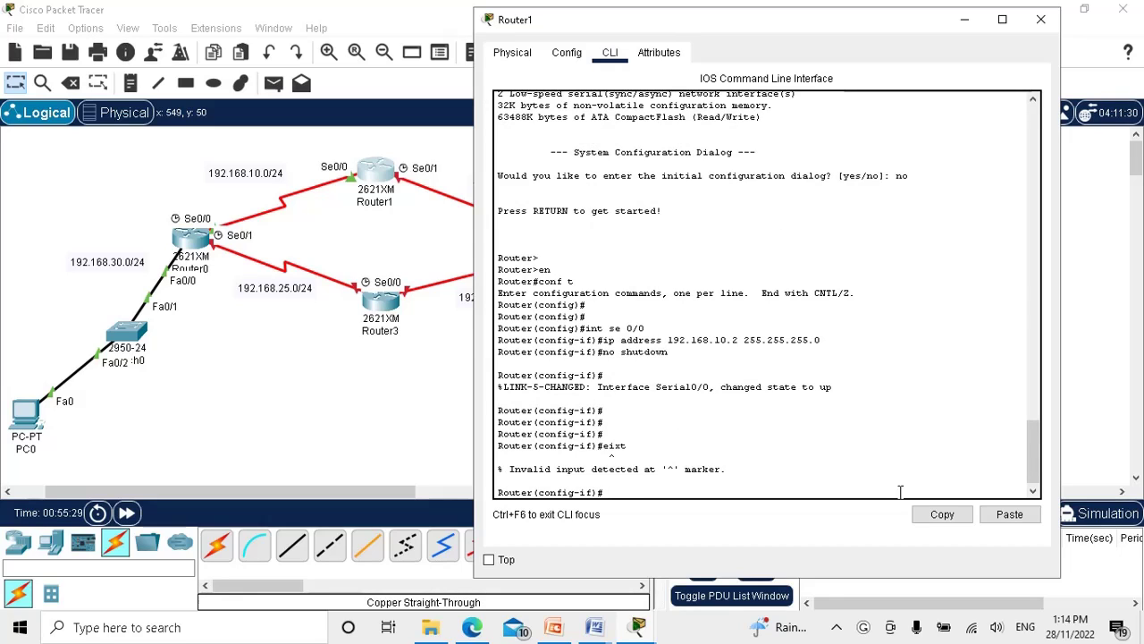
pyautogui.write('exit')
pyautogui.press('Return')
# Enter interface configuration for Router1's next serial interface, Serial0/1
pyautogui.write('int')
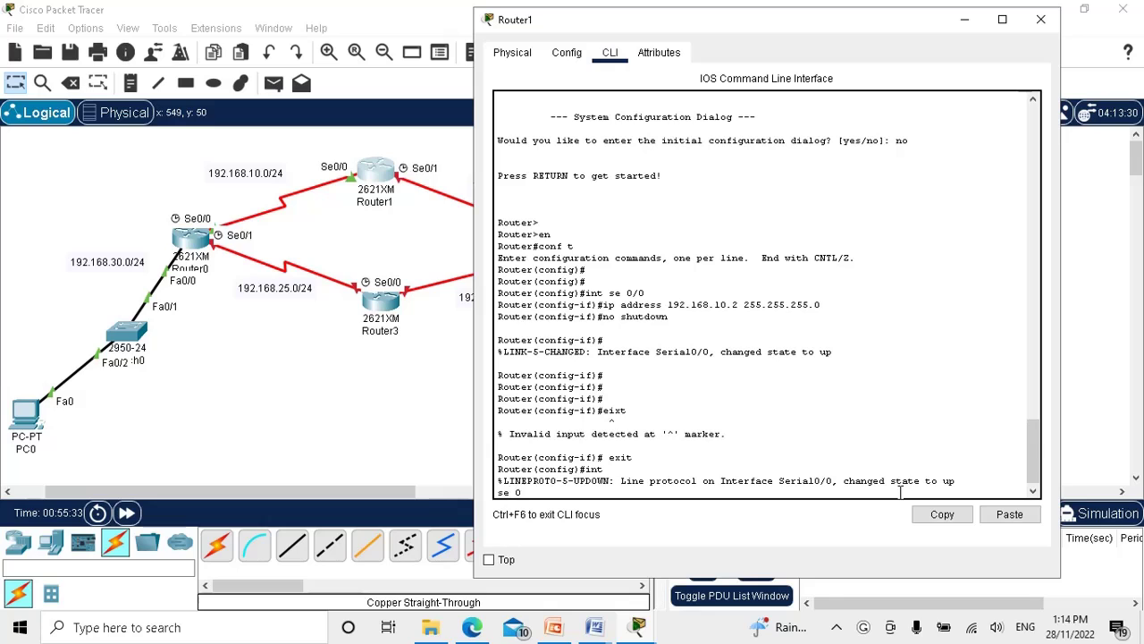
pyautogui.write(' se 0/2')
pyautogui.press('Return')
pyautogui.press('Return')
pyautogui.press('Return')
pyautogui.press('Return')
pyautogui.press('Return')
pyautogui.press('Return')
pyautogui.press('Return')
pyautogui.press('Return')
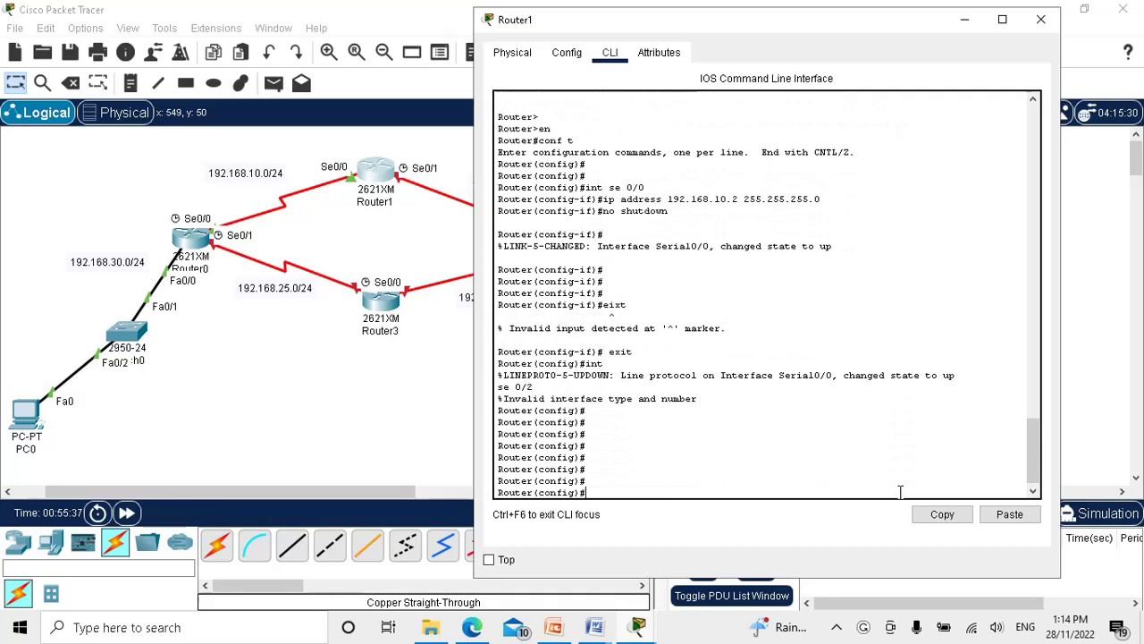
pyautogui.write('int se0/2')
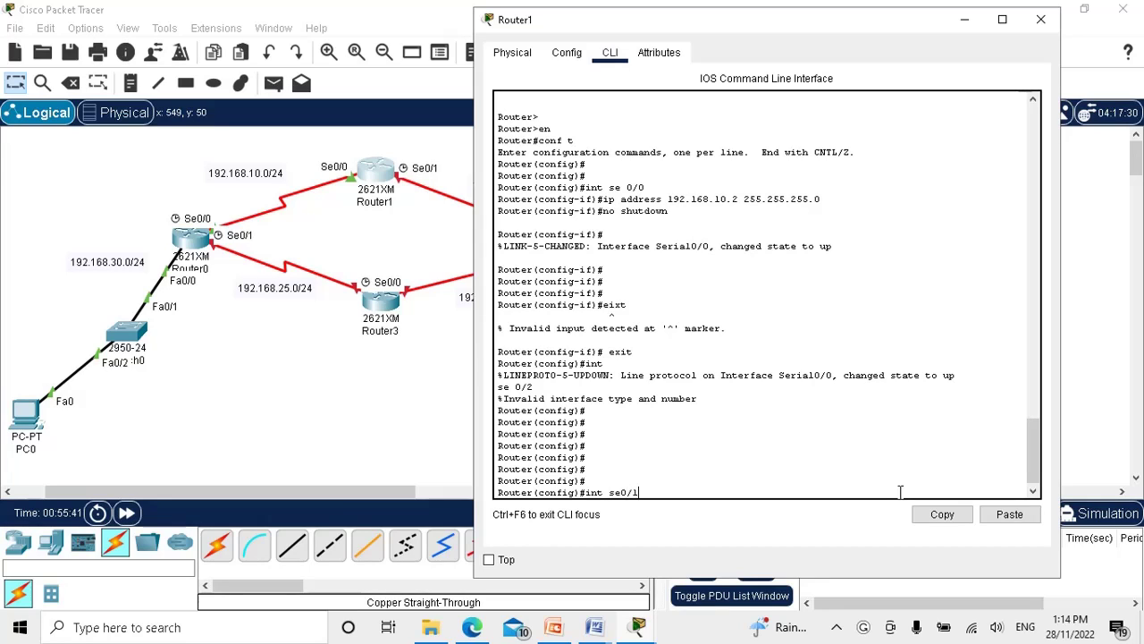
pyautogui.press('Return')
pyautogui.press('Return')
pyautogui.press('Return')
pyautogui.press('Return')
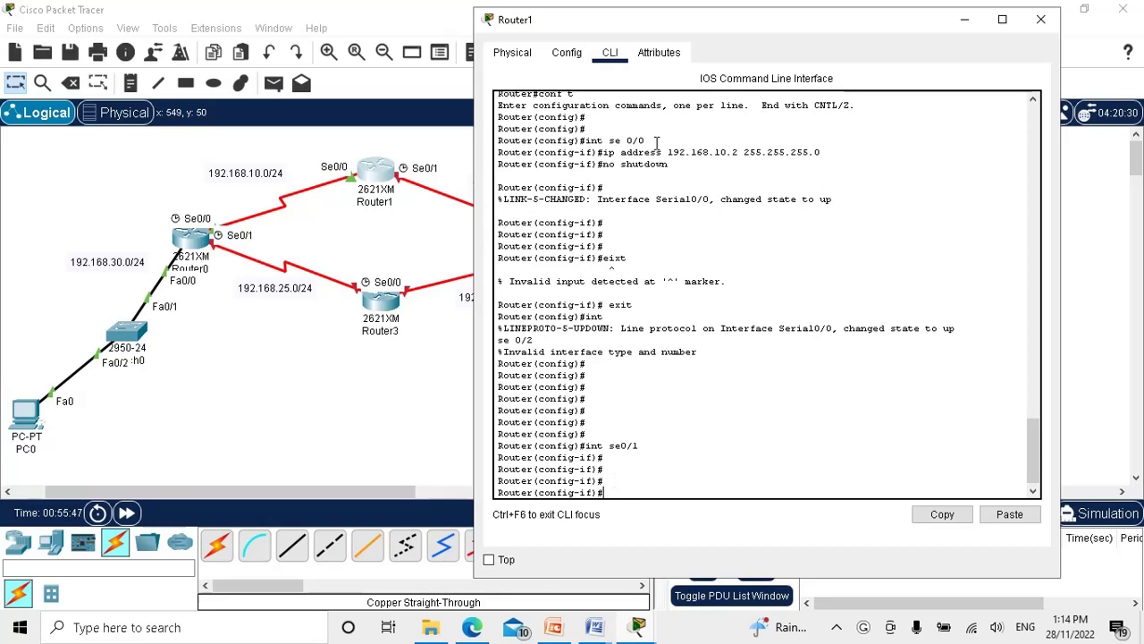
# Give Router1 Serial0/1 192.168.15.1 255.255.255.0, clock rate 64000, enable it, and close the window
pyautogui.moveTo(766, 25); pyautogui.dragTo(726, 256)
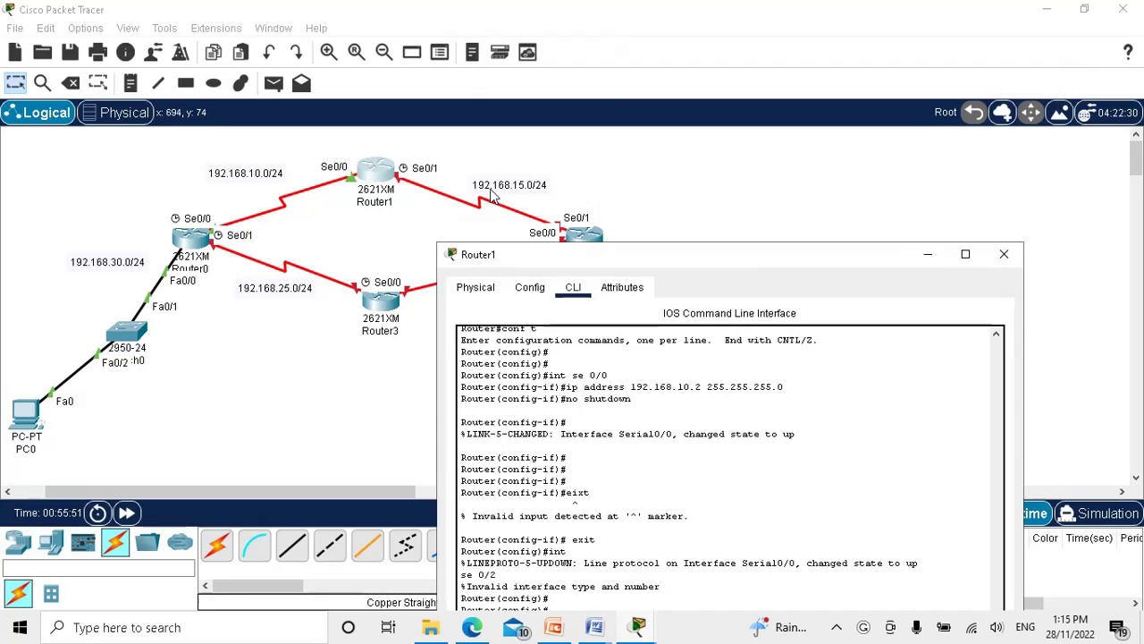
pyautogui.moveTo(502, 190); pyautogui.dragTo(487, 178)
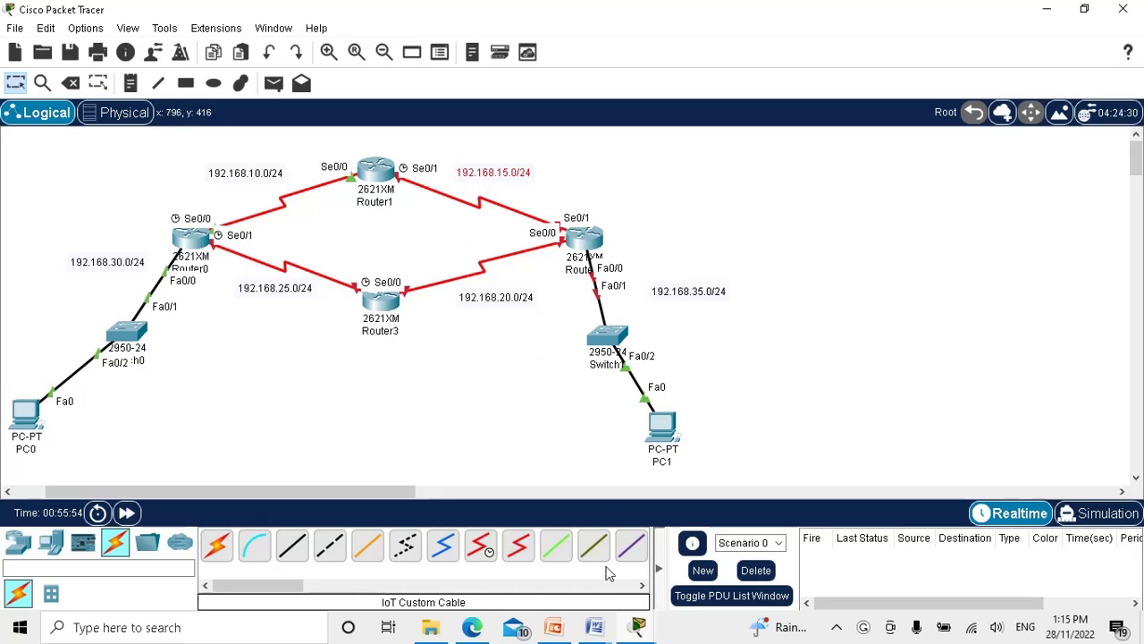
pyautogui.click(635, 628)
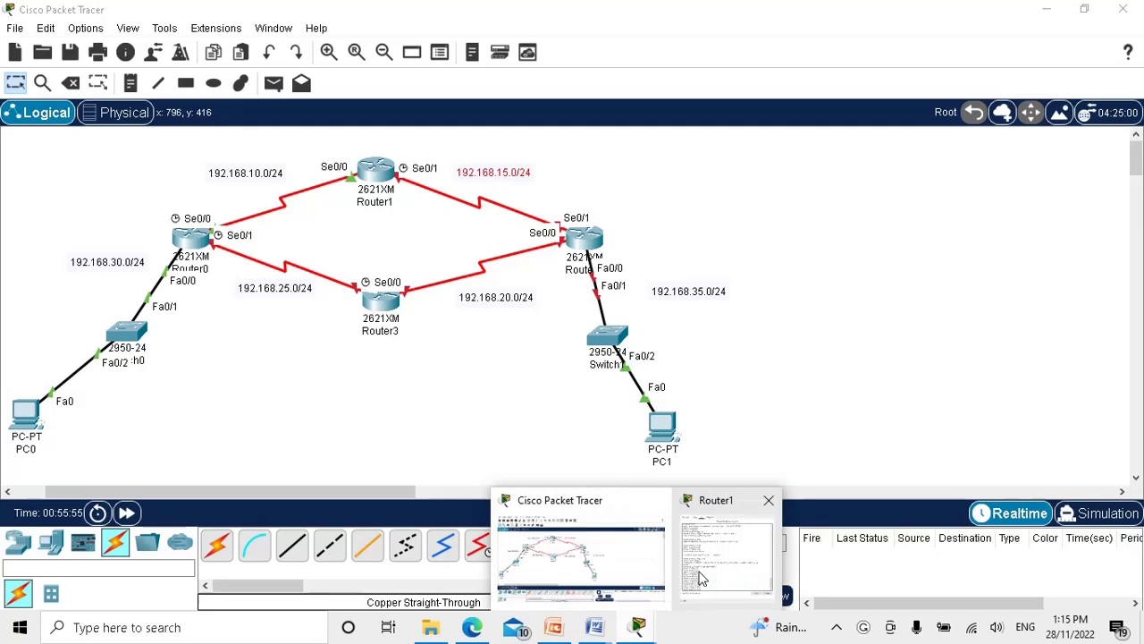
pyautogui.click(709, 576)
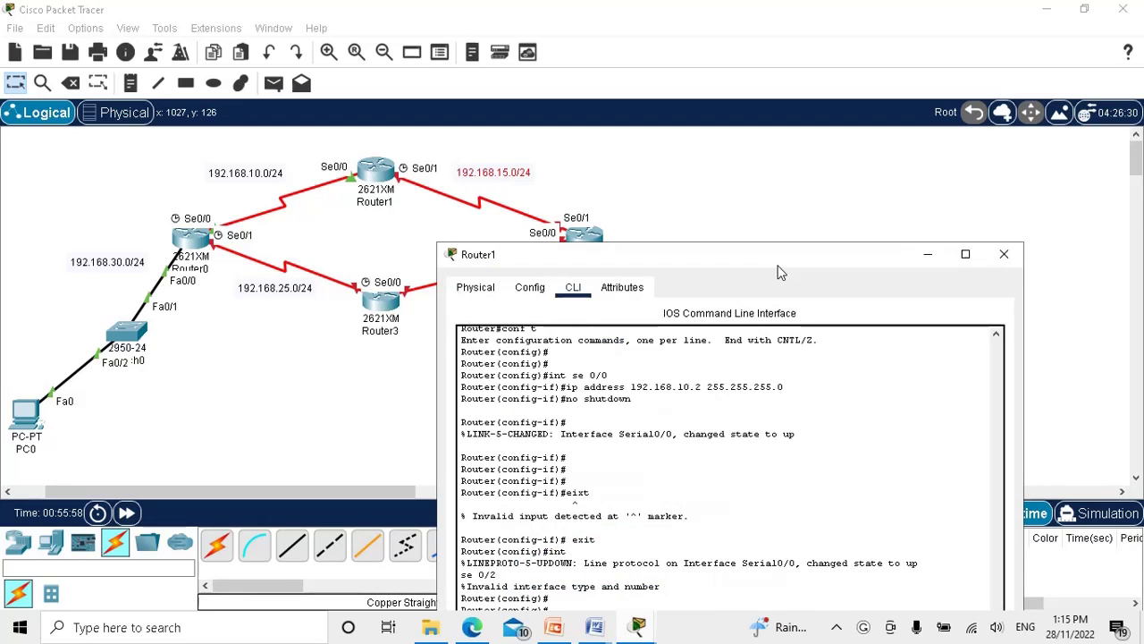
pyautogui.moveTo(778, 271); pyautogui.dragTo(759, 73)
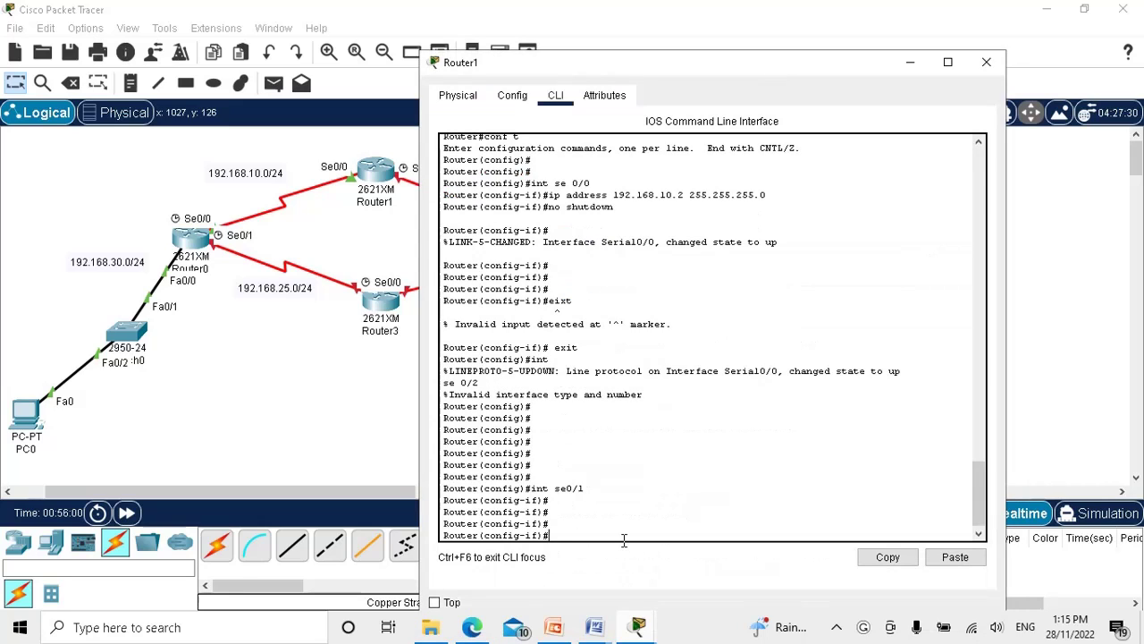
pyautogui.write('ip ad')
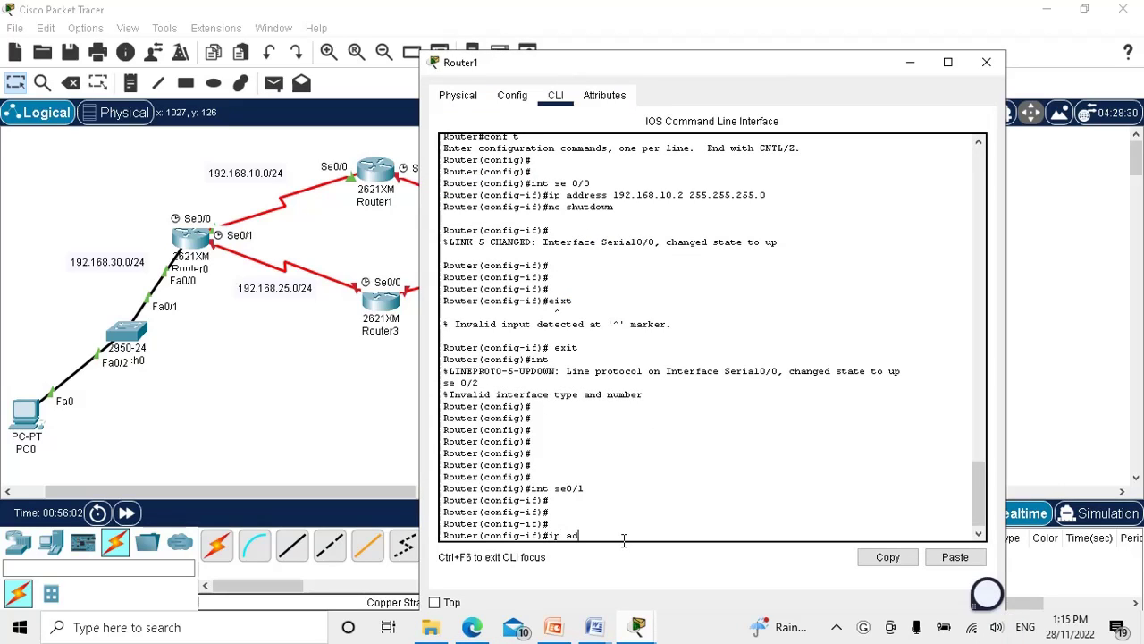
pyautogui.write('dress 192')
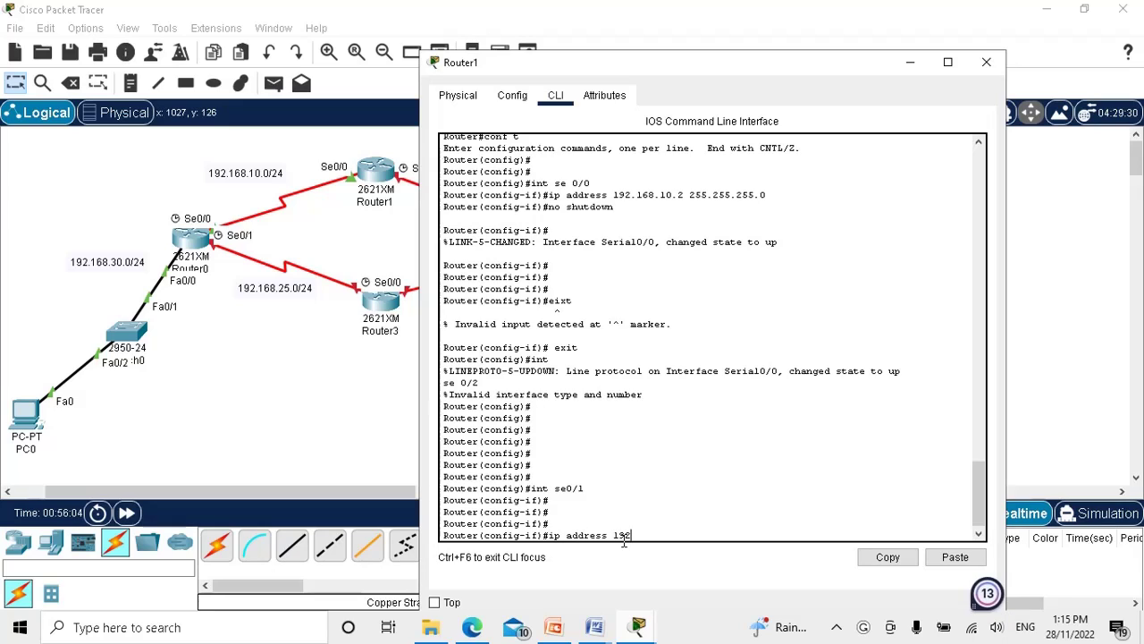
pyautogui.write('.168.15.1 255.255.255.')
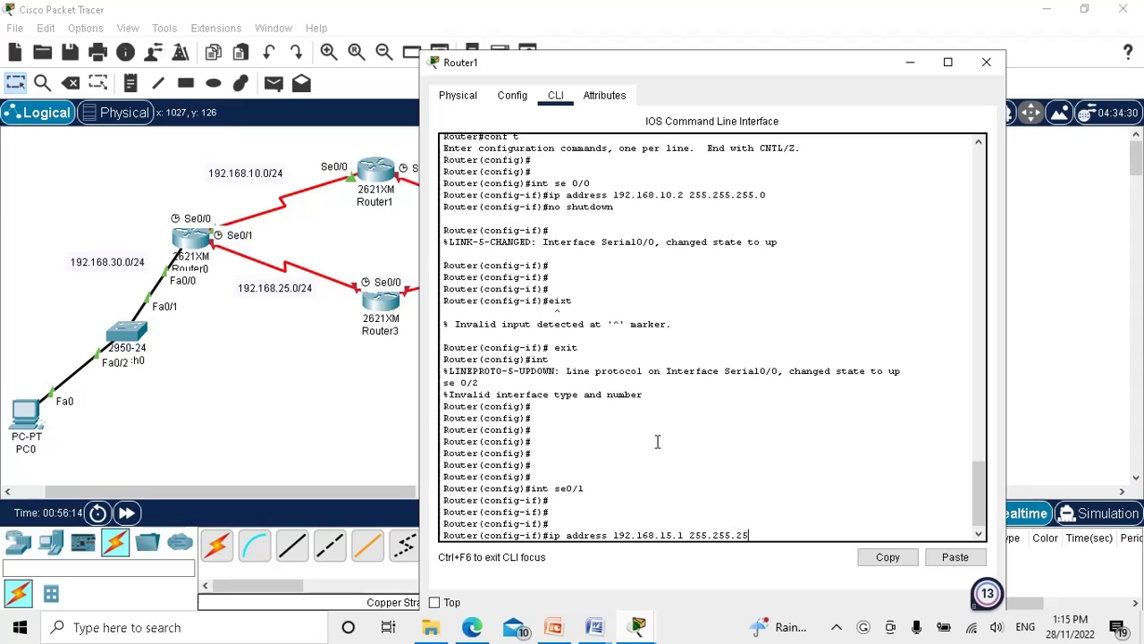
pyautogui.write('0')
pyautogui.press('Return')
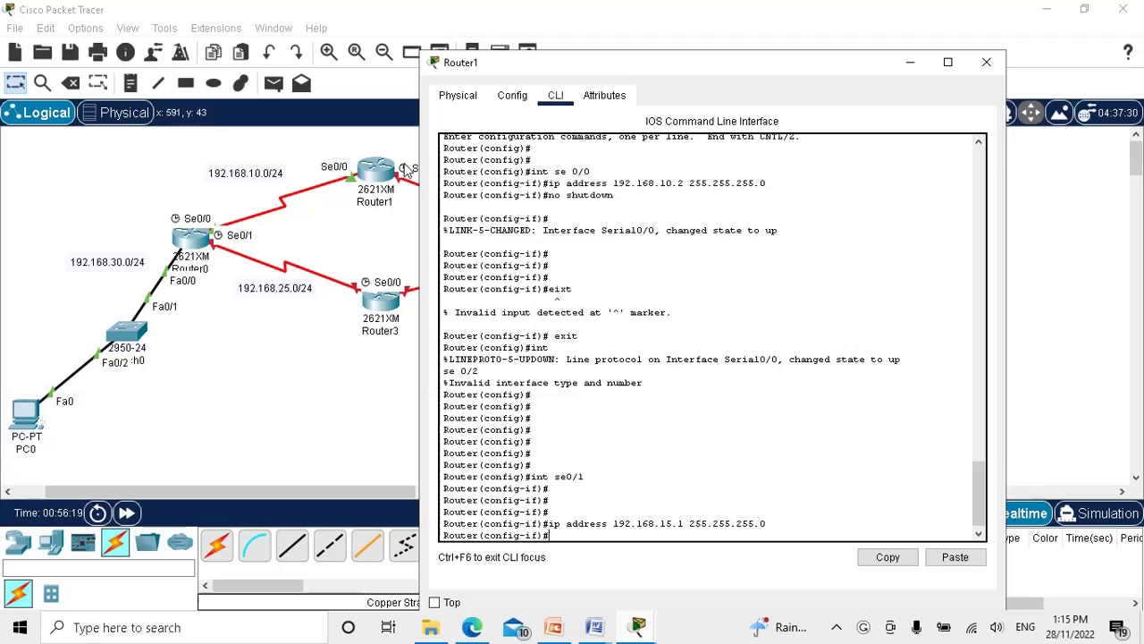
pyautogui.write('clock rate 64000')
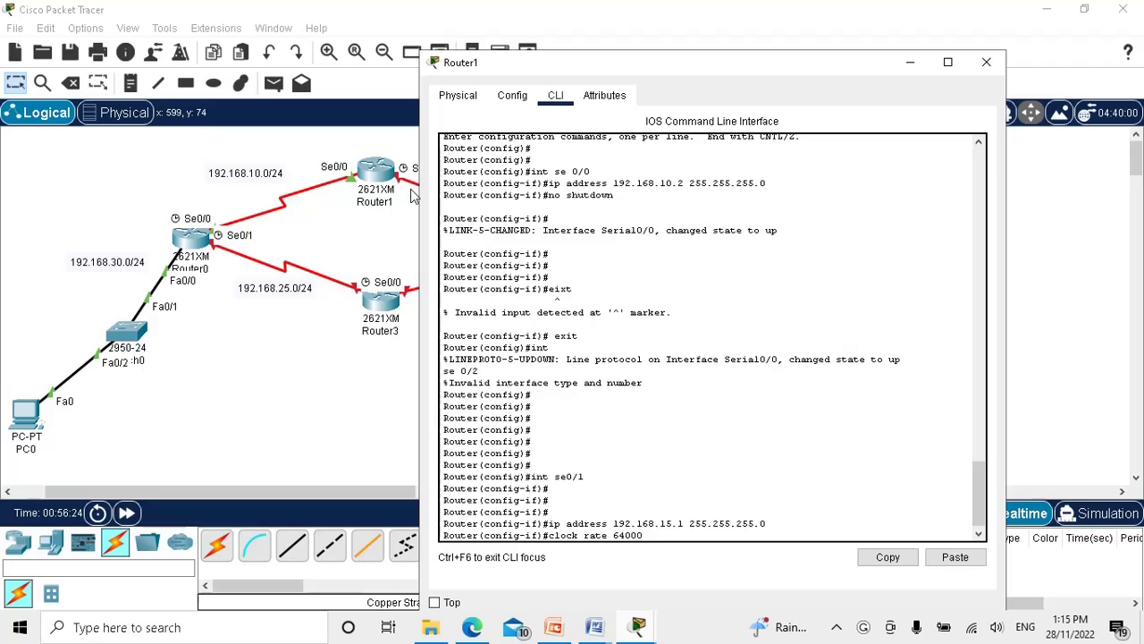
pyautogui.press('Return')
pyautogui.write('nfig-if)#n')
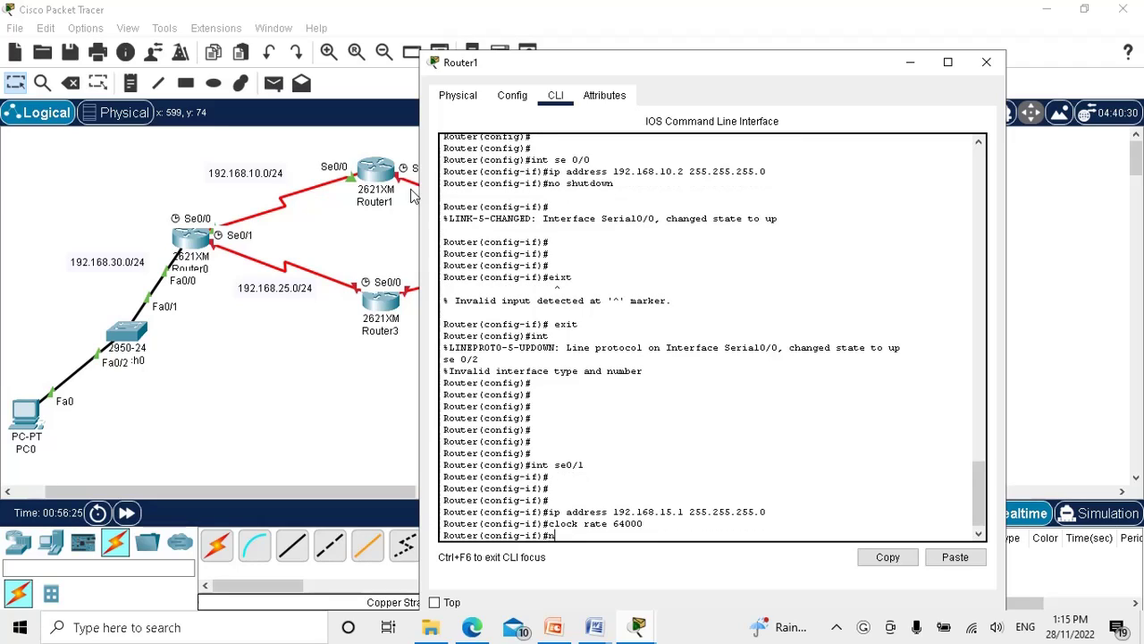
pyautogui.write('o shutdwon')
pyautogui.press('BackSpace')
pyautogui.write('own')
pyautogui.press('Return')
pyautogui.press('Return')
pyautogui.press('Return')
pyautogui.press('Return')
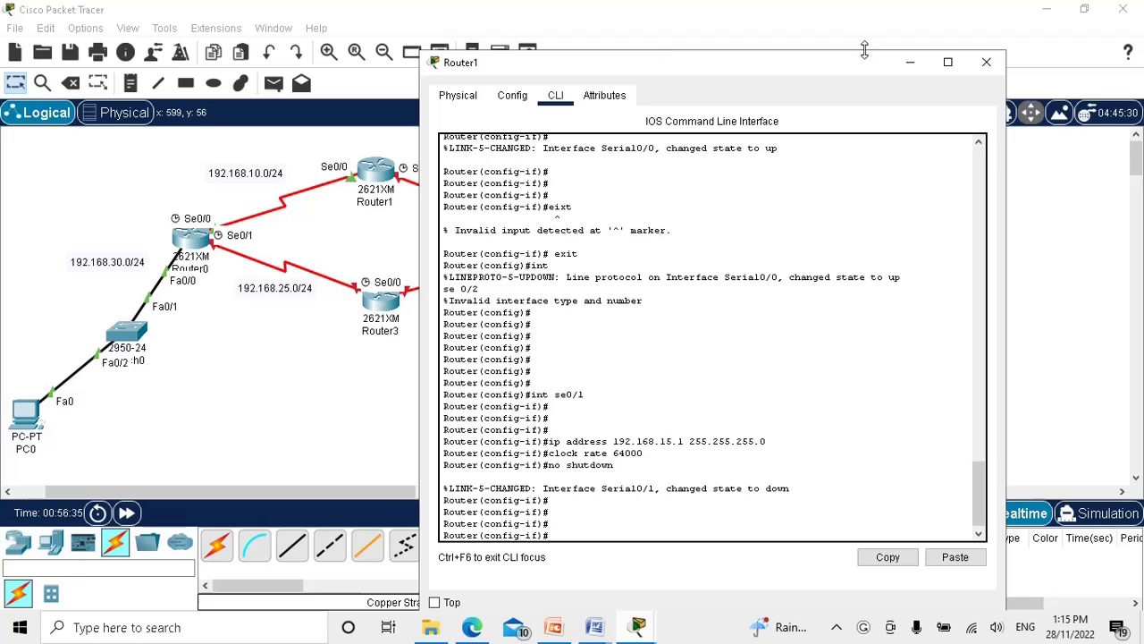
pyautogui.click(989, 60)
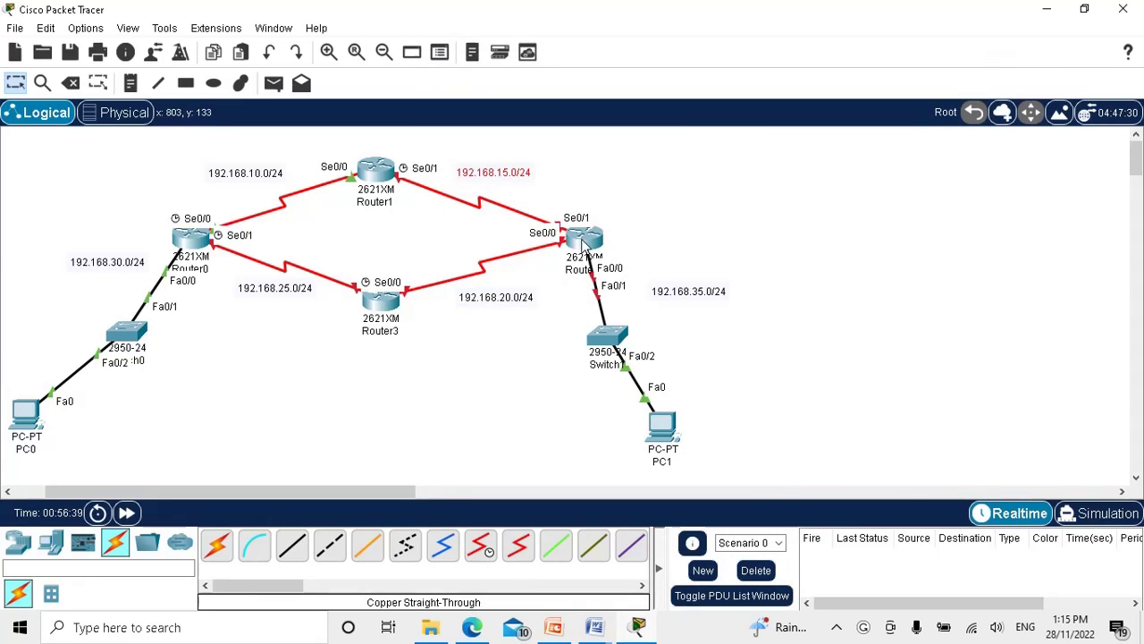
# Open Router3's device window from the topology canvas
pyautogui.moveTo(583, 244)
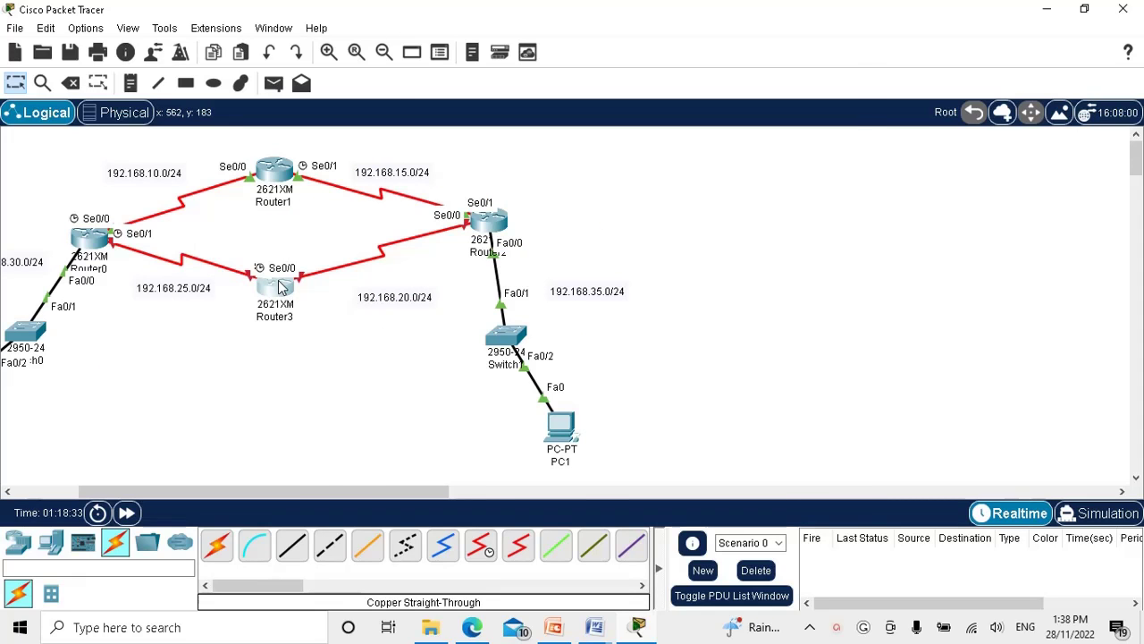
pyautogui.click(280, 286)
# In Router3's CLI, decline the initial configuration dialog and enter global configuration mode
pyautogui.click(414, 53)
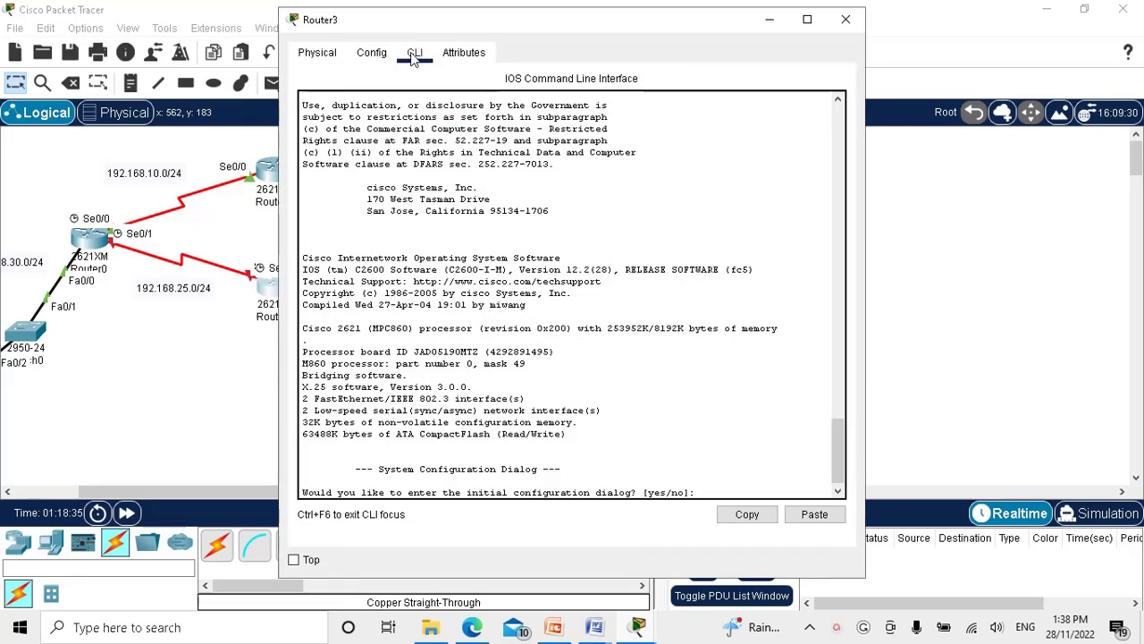
pyautogui.moveTo(718, 31); pyautogui.dragTo(885, 45)
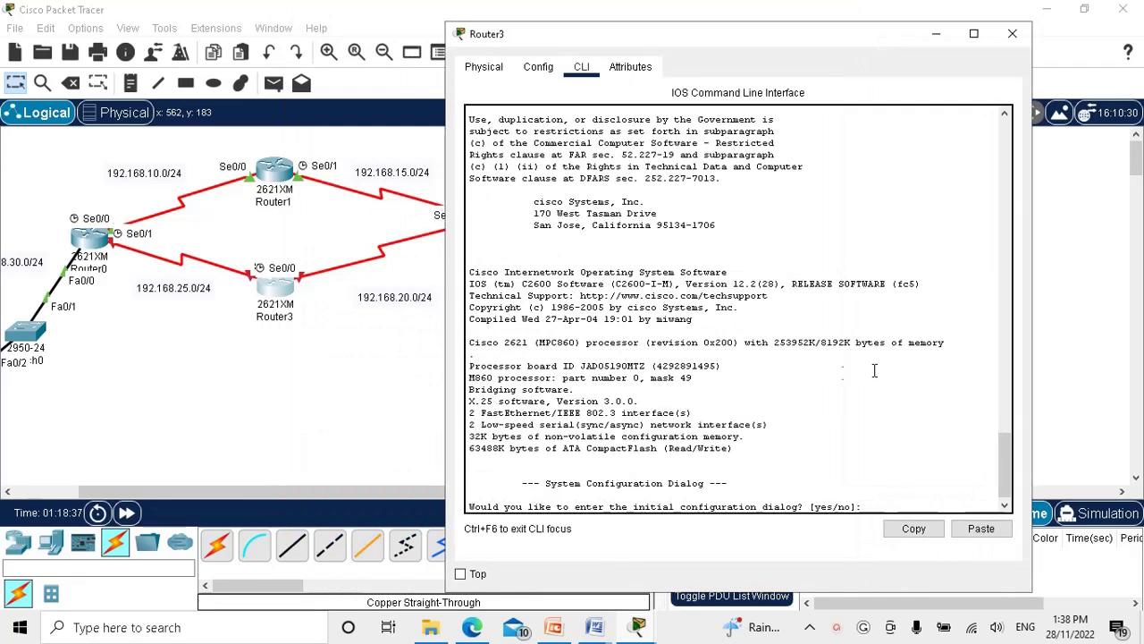
pyautogui.write('no')
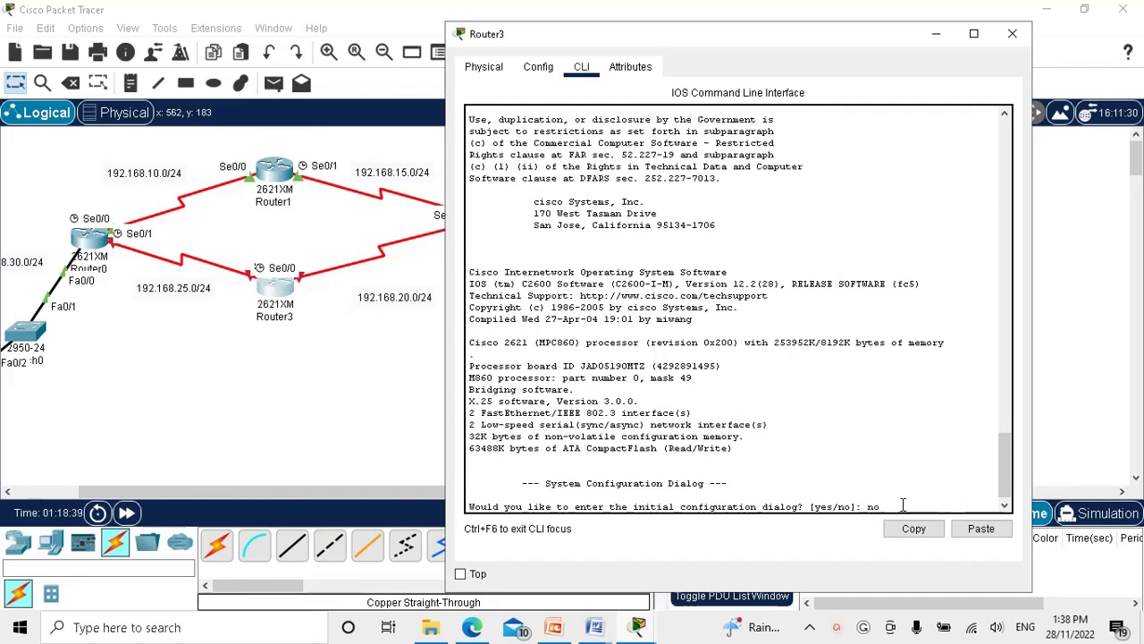
pyautogui.press('Return')
pyautogui.press('Return')
pyautogui.press('Return')
pyautogui.press('Return')
pyautogui.write('en')
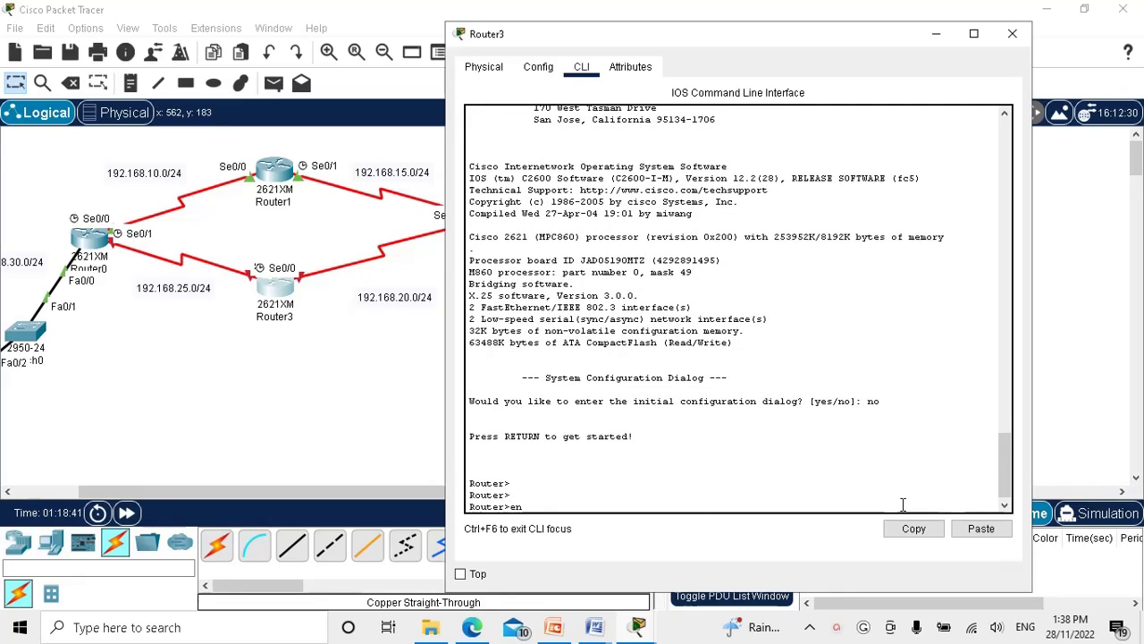
pyautogui.press('Return')
pyautogui.write('conf')
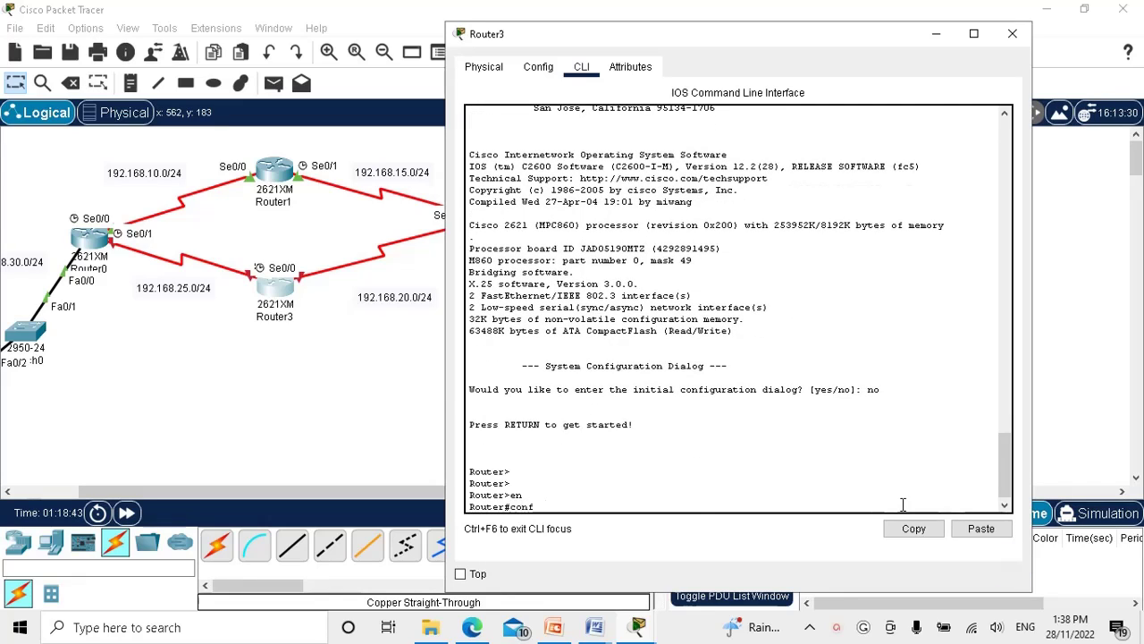
pyautogui.write(' t')
pyautogui.press('Return')
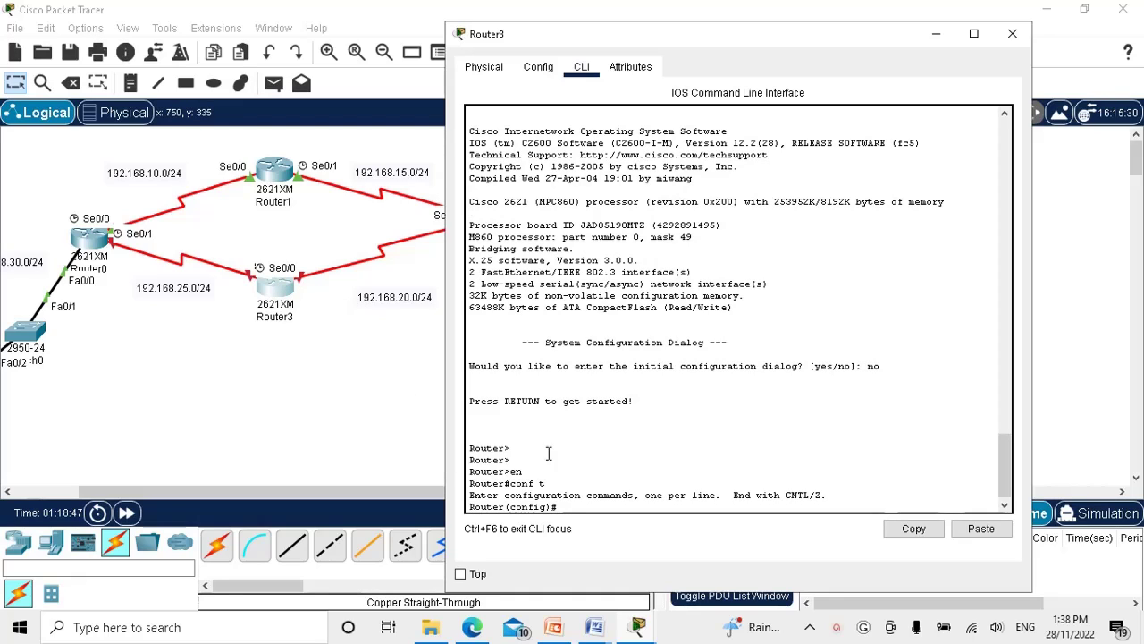
# Assign 192.168.20.2 255.255.255.0 to Router3's Serial0/0 interface
pyautogui.write('int ')
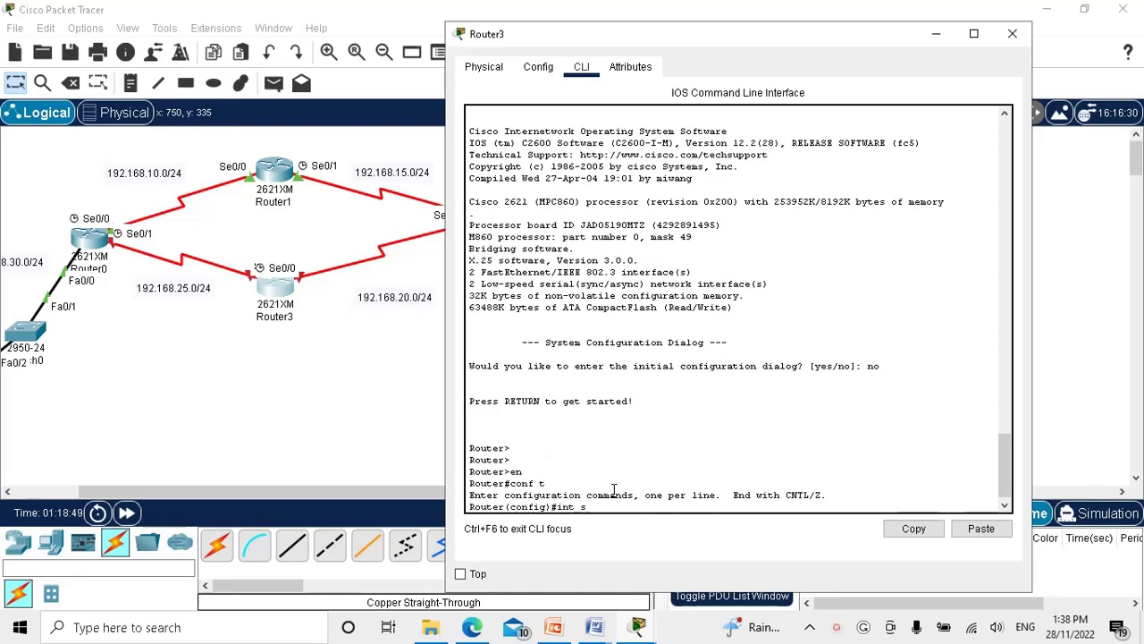
pyautogui.write('se0/')
pyautogui.write('0')
pyautogui.press('Return')
pyautogui.write('ip')
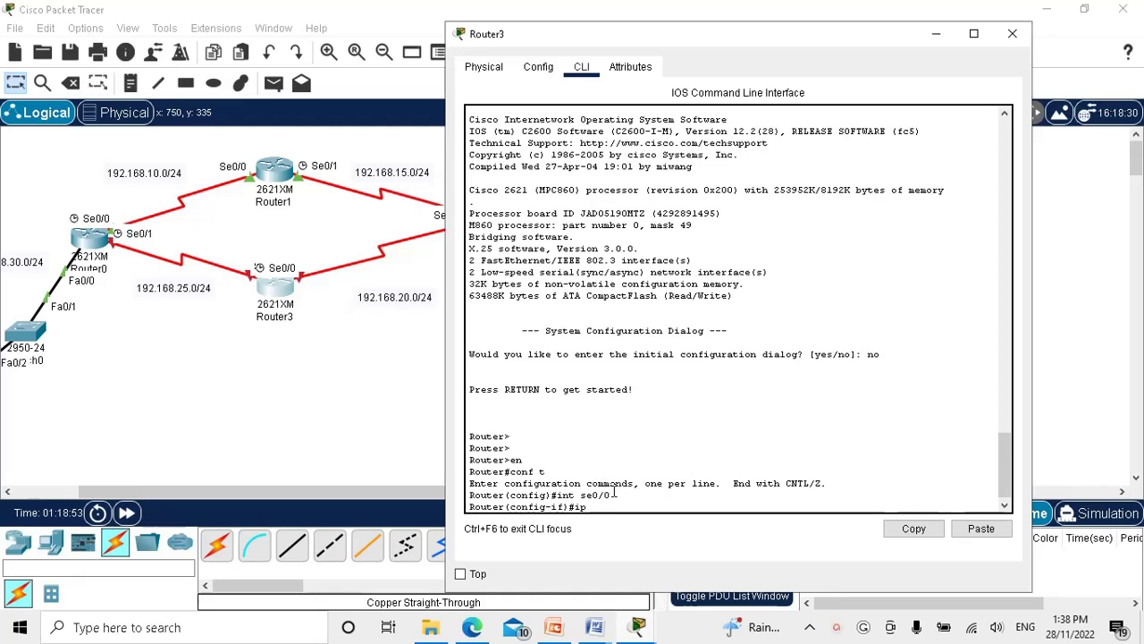
pyautogui.write(' address 192.168')
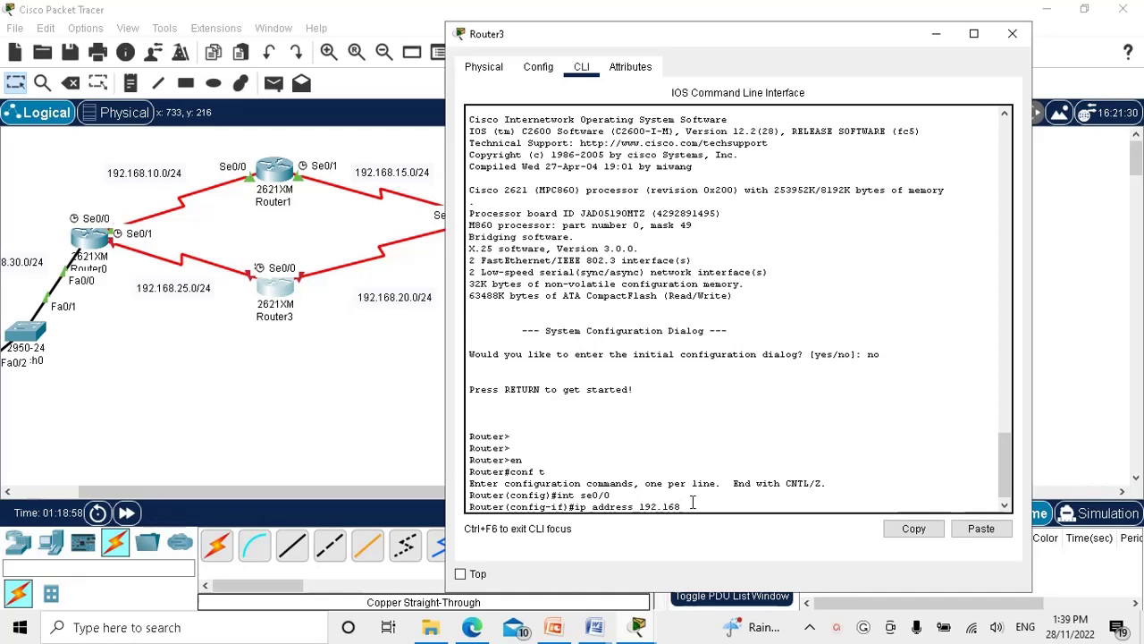
pyautogui.write('.20.2')
pyautogui.write('255.255.255')
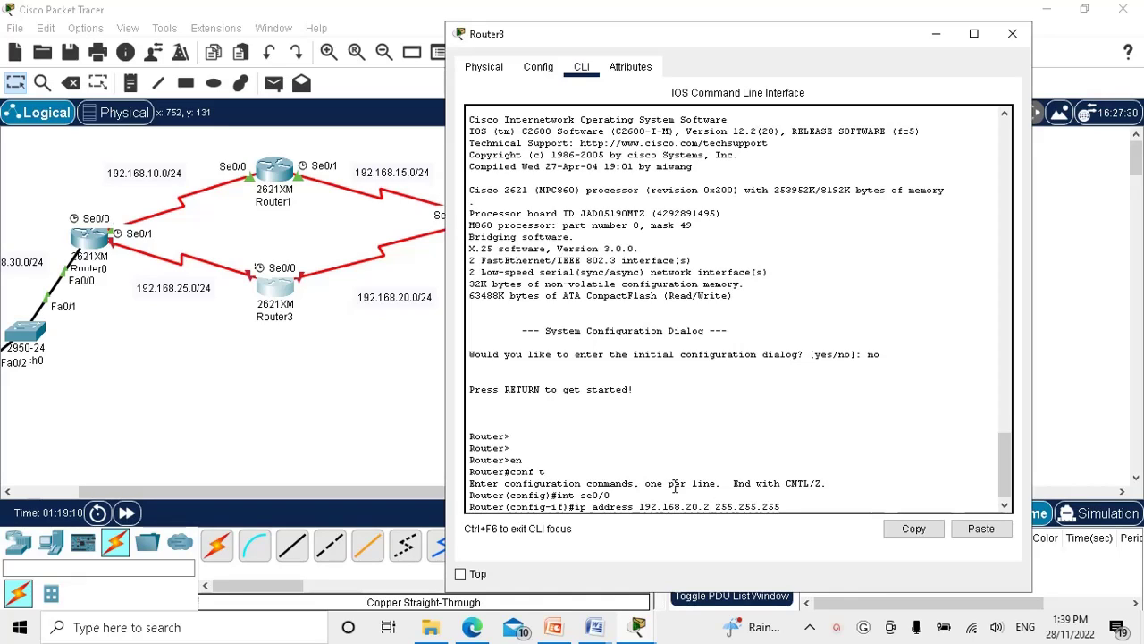
pyautogui.write('.0')
pyautogui.press('Return')
pyautogui.press('Return')
pyautogui.press('Return')
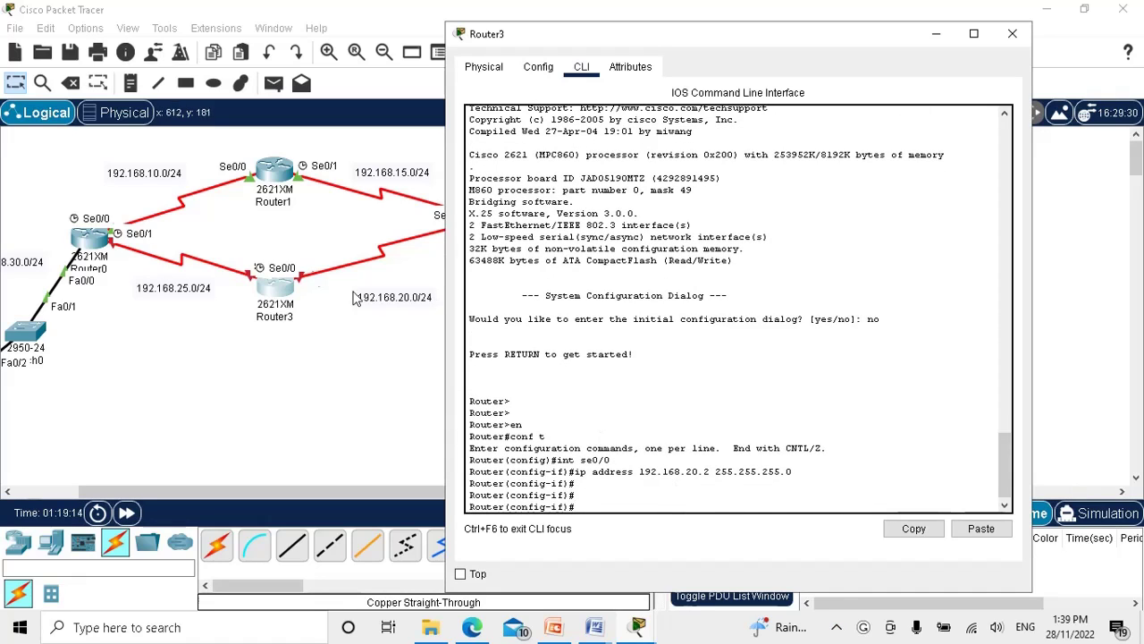
# Reposition Router3 on the topology canvas and bring its CLI back to front
pyautogui.click(278, 298)
pyautogui.moveTo(277, 298); pyautogui.dragTo(287, 321)
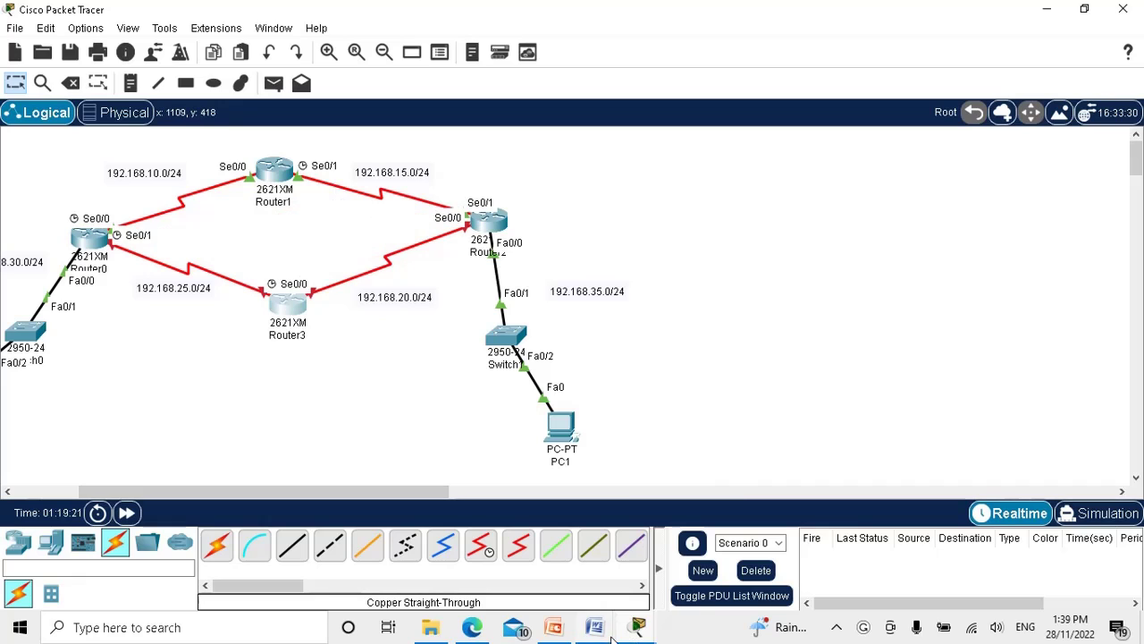
pyautogui.moveTo(632, 631)
pyautogui.click(712, 554)
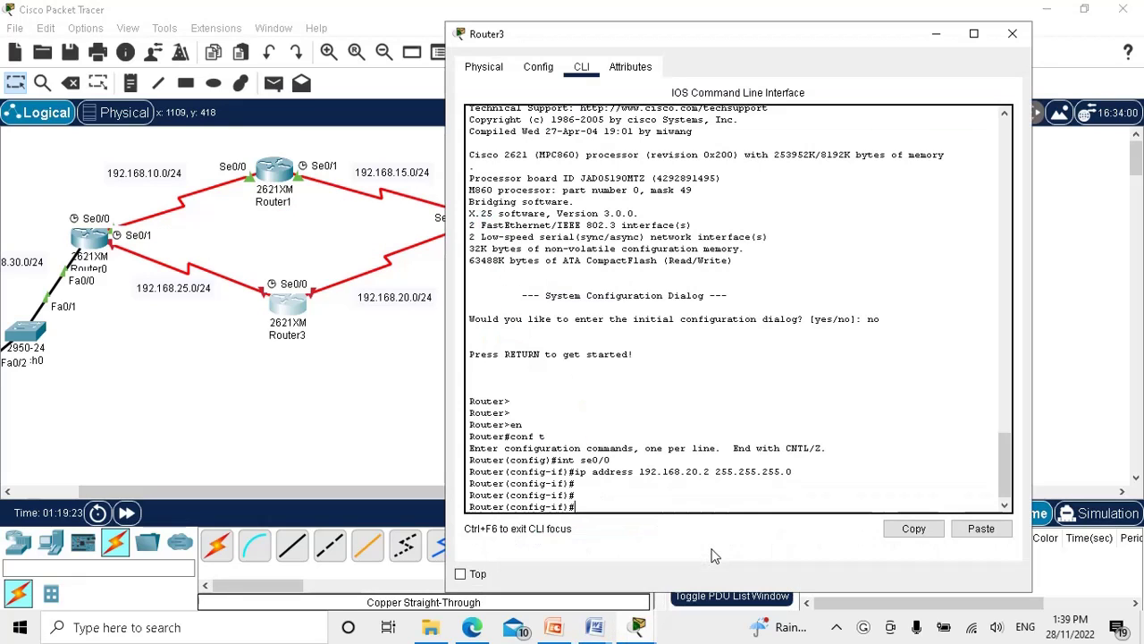
# Set clock rate 64000 on Serial0/0, enable it with no shutdown, and exit interface configuration
pyautogui.write('clock')
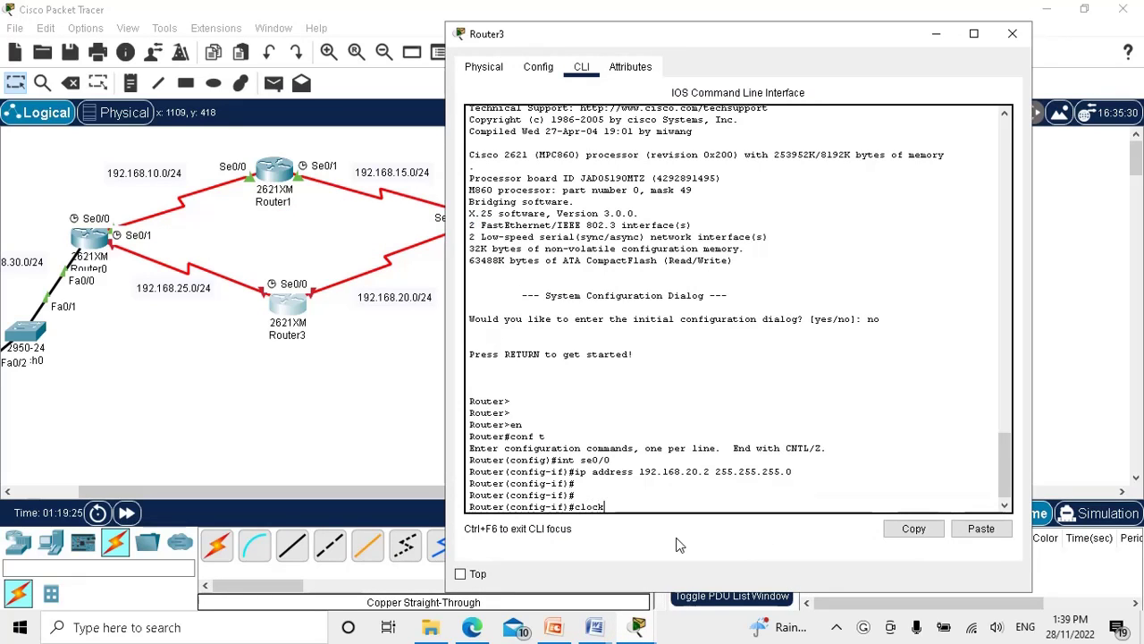
pyautogui.write(' rate 64000')
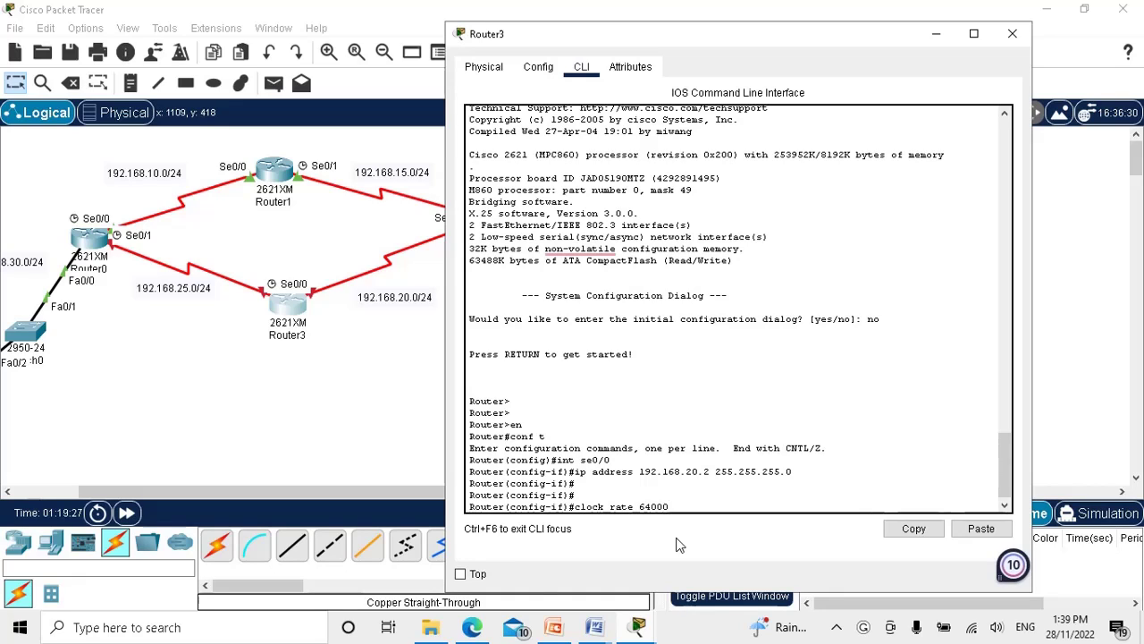
pyautogui.press('Return')
pyautogui.write('no ')
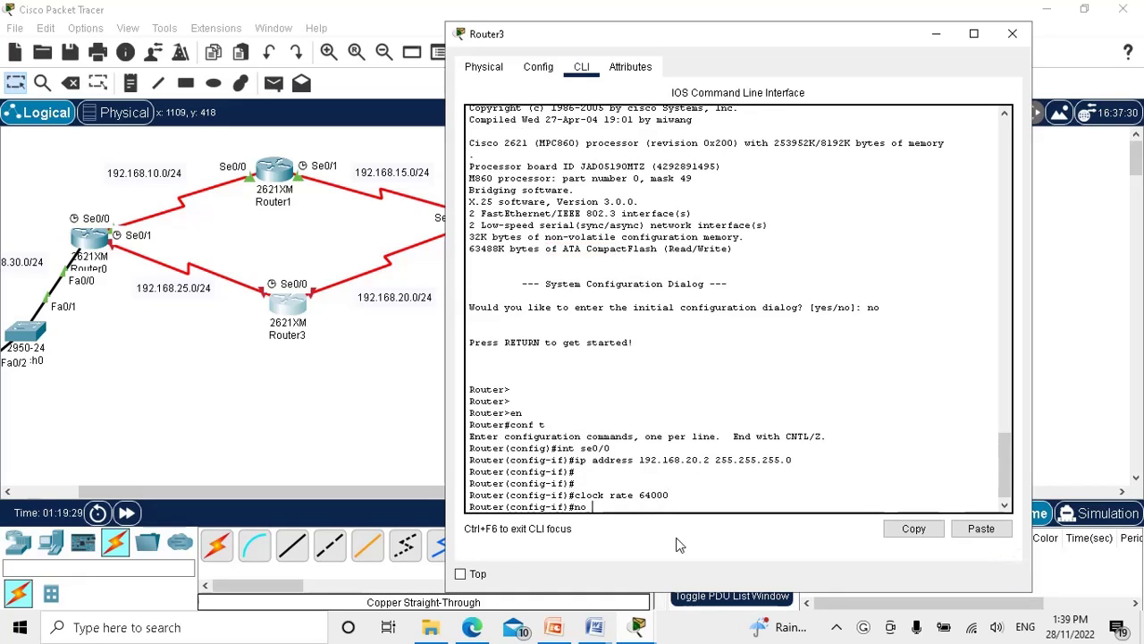
pyautogui.write('shutdown')
pyautogui.press('Return')
pyautogui.press('Return')
pyautogui.press('Return')
pyautogui.press('Return')
pyautogui.press('Return')
pyautogui.press('Return')
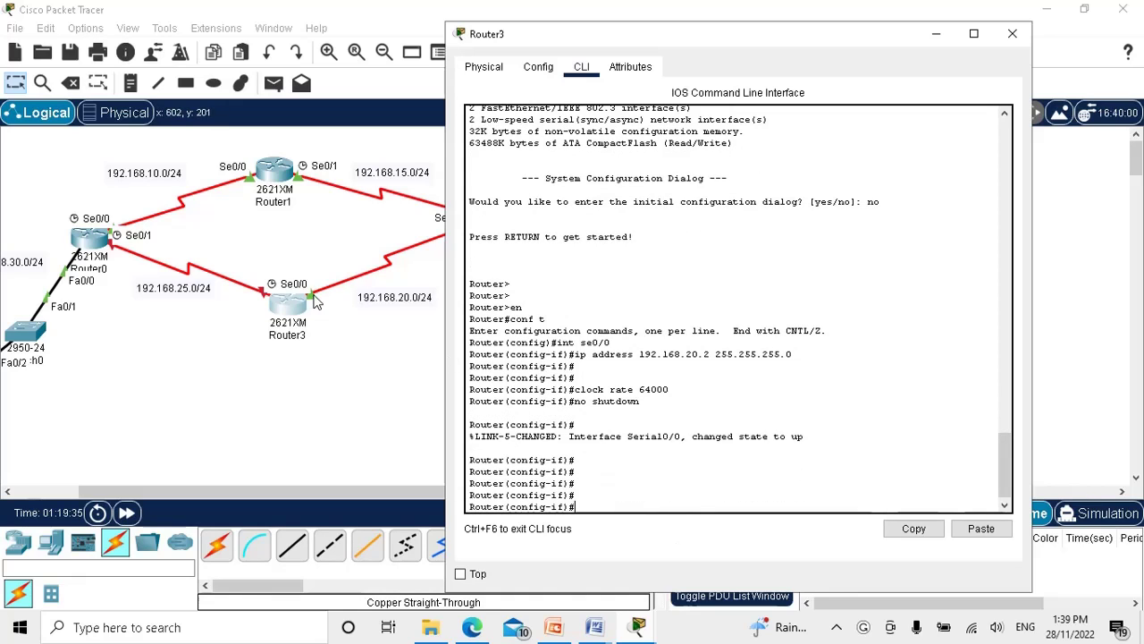
pyautogui.press('Return')
pyautogui.press('Return')
pyautogui.press('Return')
pyautogui.write('exit')
pyautogui.press('Return')
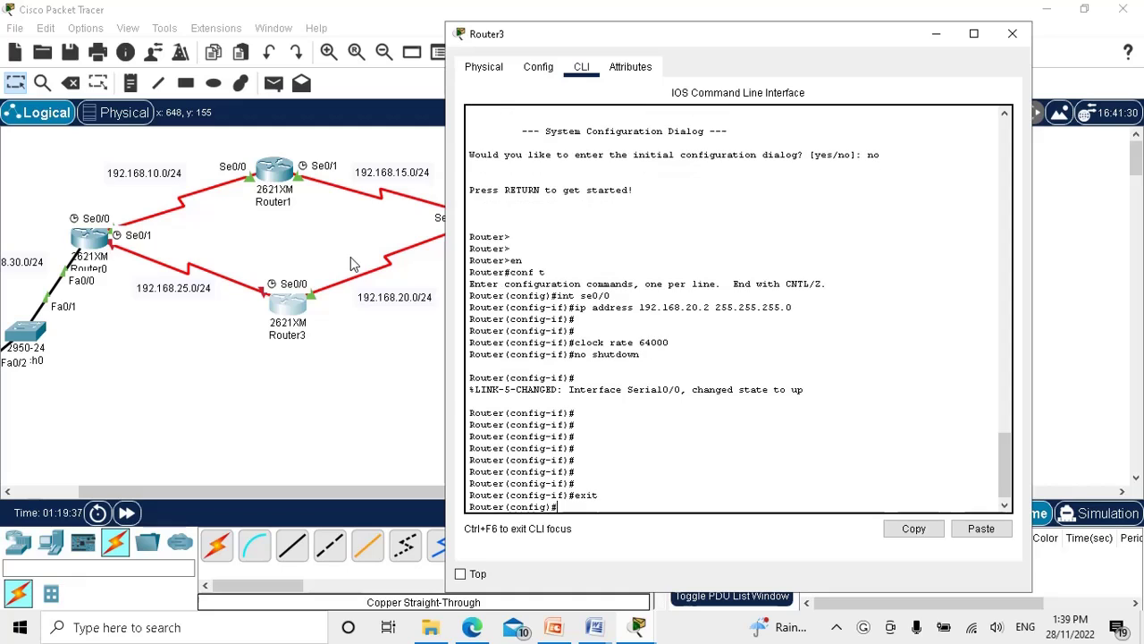
# Enter interface configuration for Router3's Serial0/1
pyautogui.write('int')
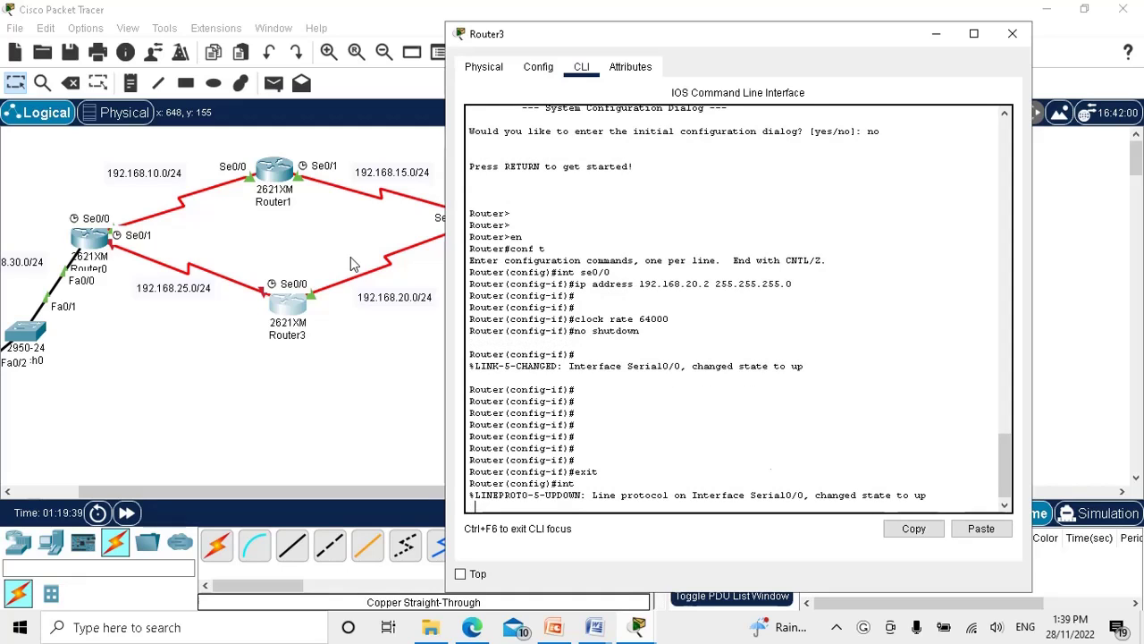
pyautogui.press('Return')
pyautogui.press('Return')
pyautogui.press('Return')
pyautogui.press('Return')
pyautogui.press('Return')
pyautogui.press('Return')
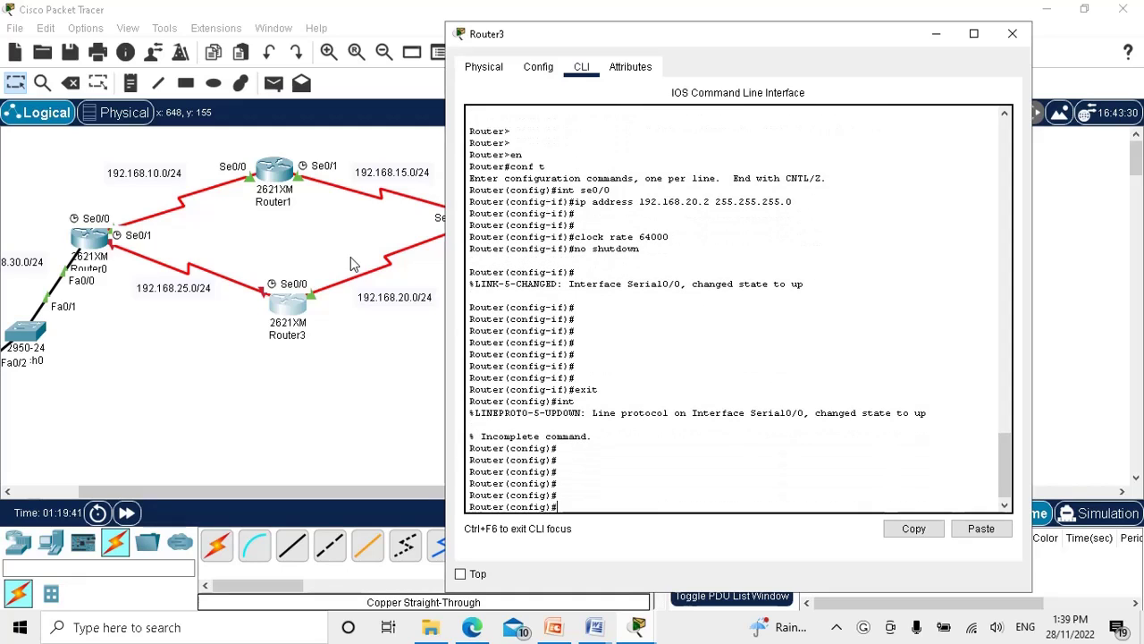
pyautogui.write('int se ')
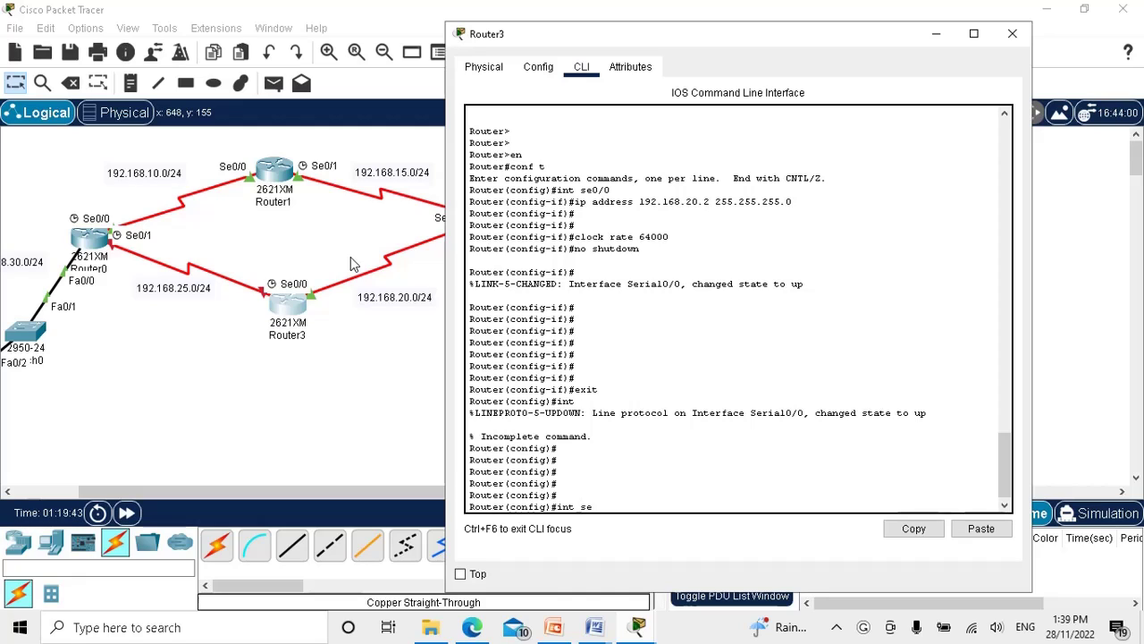
pyautogui.write('0/')
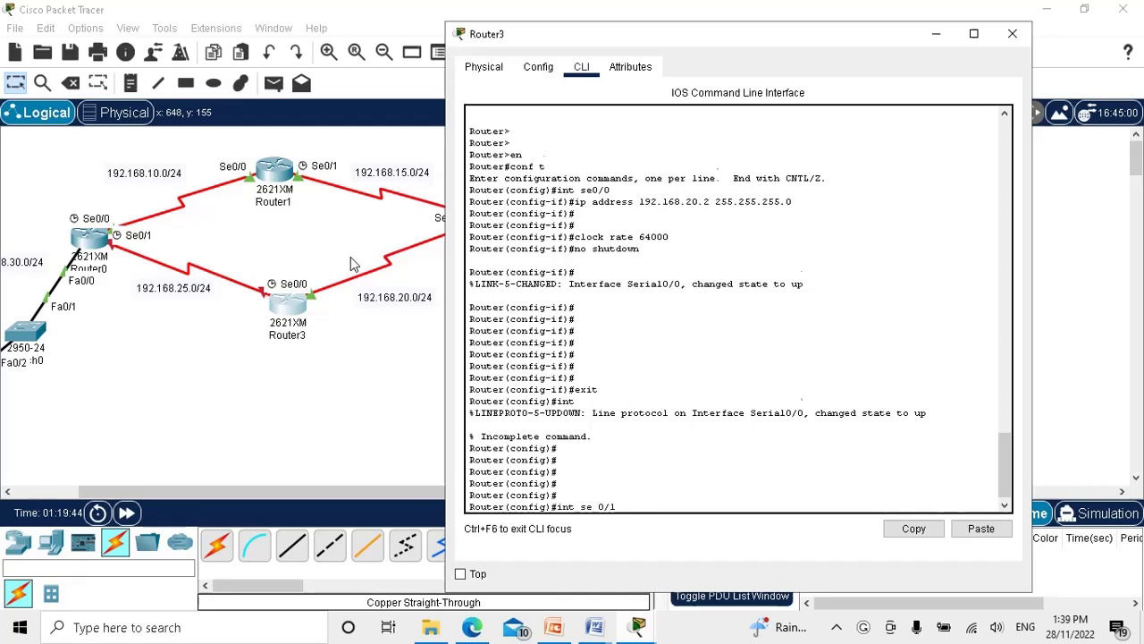
pyautogui.write('1')
pyautogui.press('Return')
# Assign 192.168.25.2 255.255.255.0 to Serial0/1
pyautogui.moveTo(283, 286); pyautogui.dragTo(286, 331)
pyautogui.moveTo(638, 626)
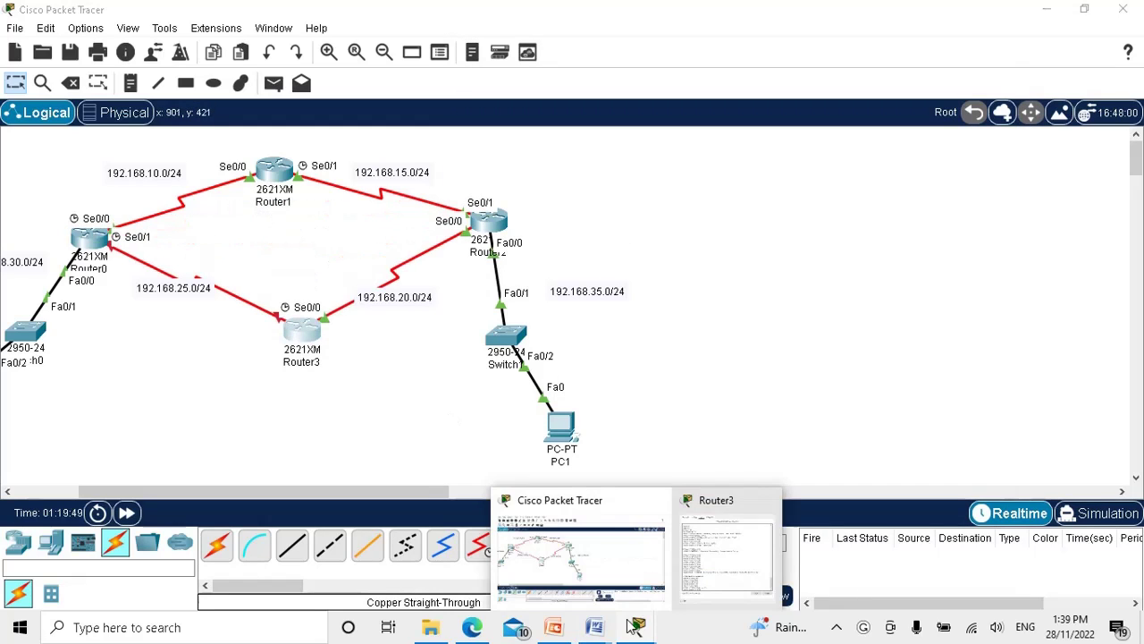
pyautogui.click(706, 566)
pyautogui.write('ig-if)#i')
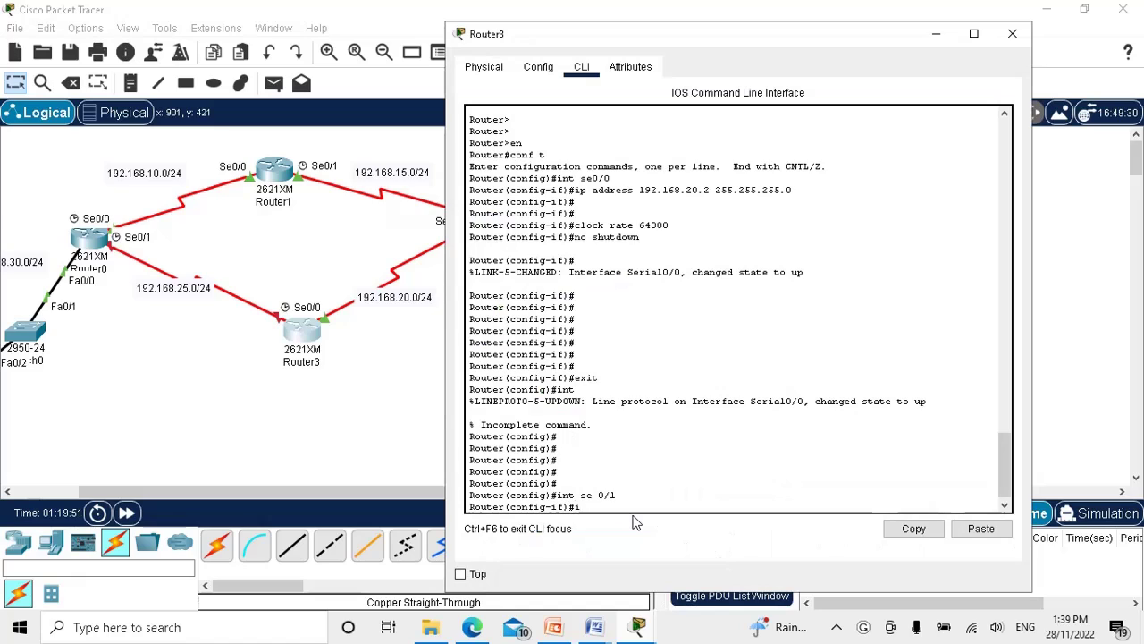
pyautogui.write('p address 192.1')
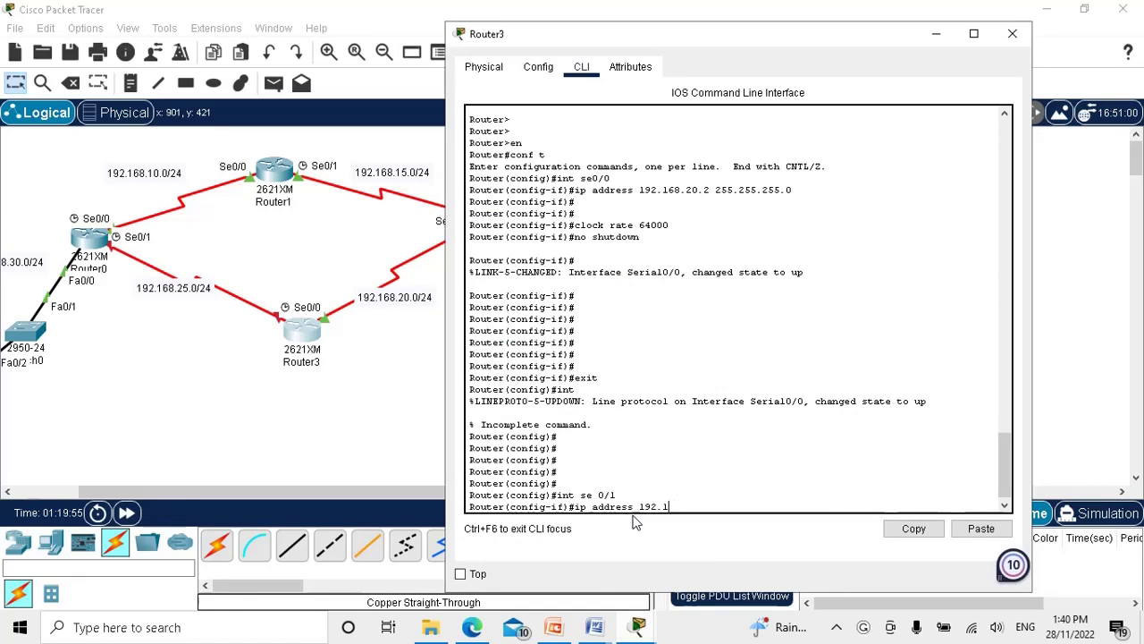
pyautogui.write('68.25.2 255.')
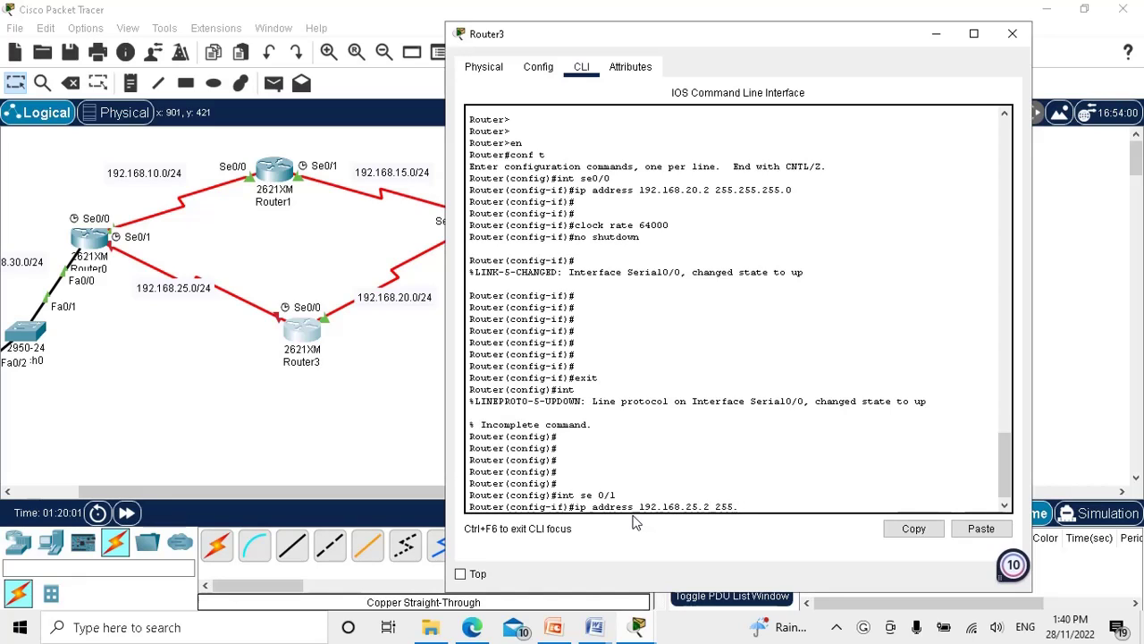
pyautogui.write('255.255.0')
pyautogui.press('Return')
# Enable Serial0/1 with no shutdown and close Router3's window
pyautogui.write('no shut')
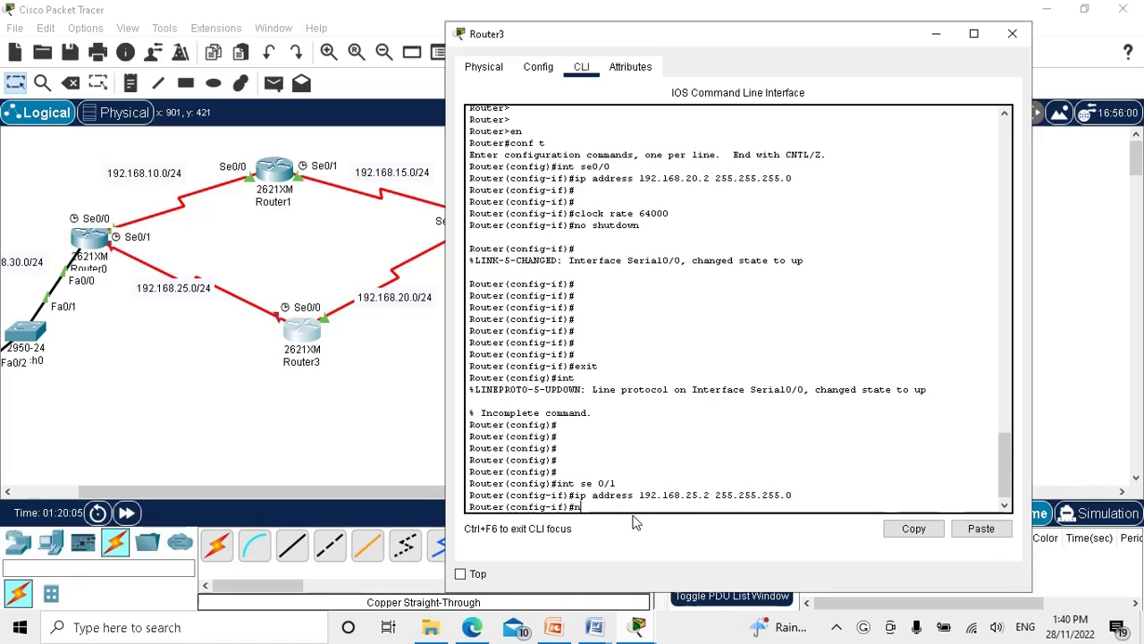
pyautogui.write('do')
pyautogui.press('Return')
pyautogui.press('Return')
pyautogui.press('Return')
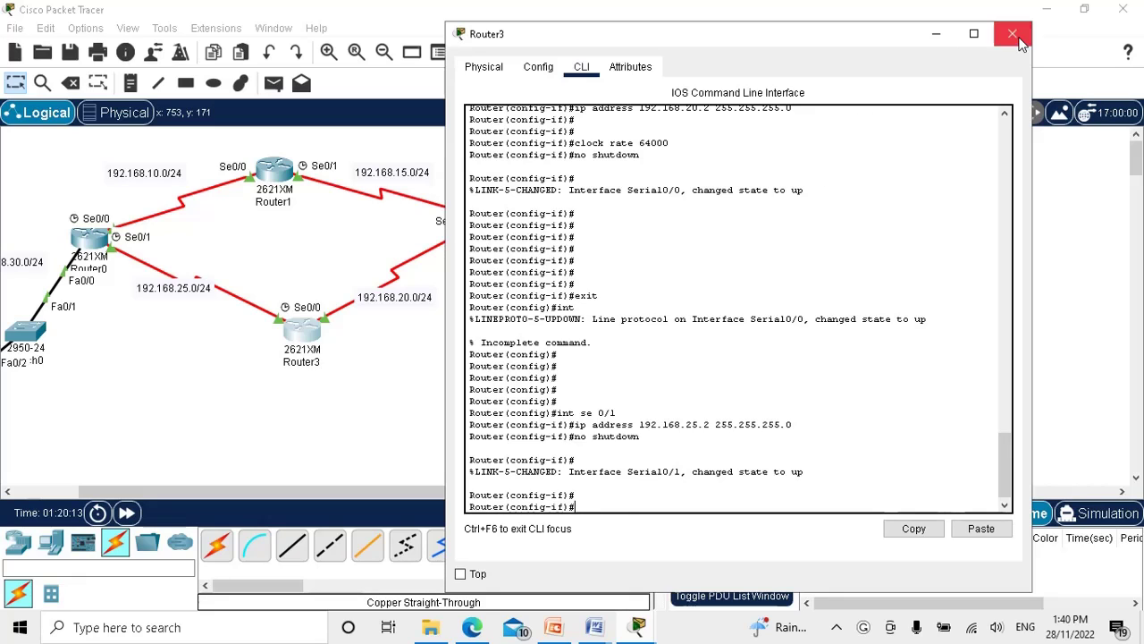
pyautogui.click(1011, 33)
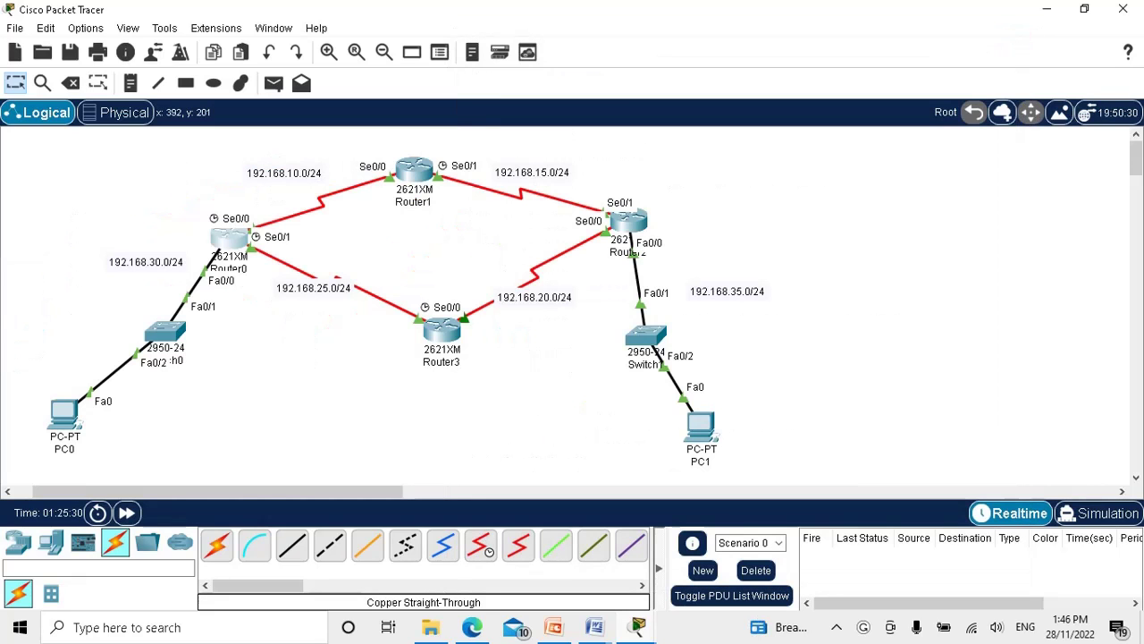
# Check Router0's and Router1's interface info, then open Router0's CLI
pyautogui.moveTo(233, 241)
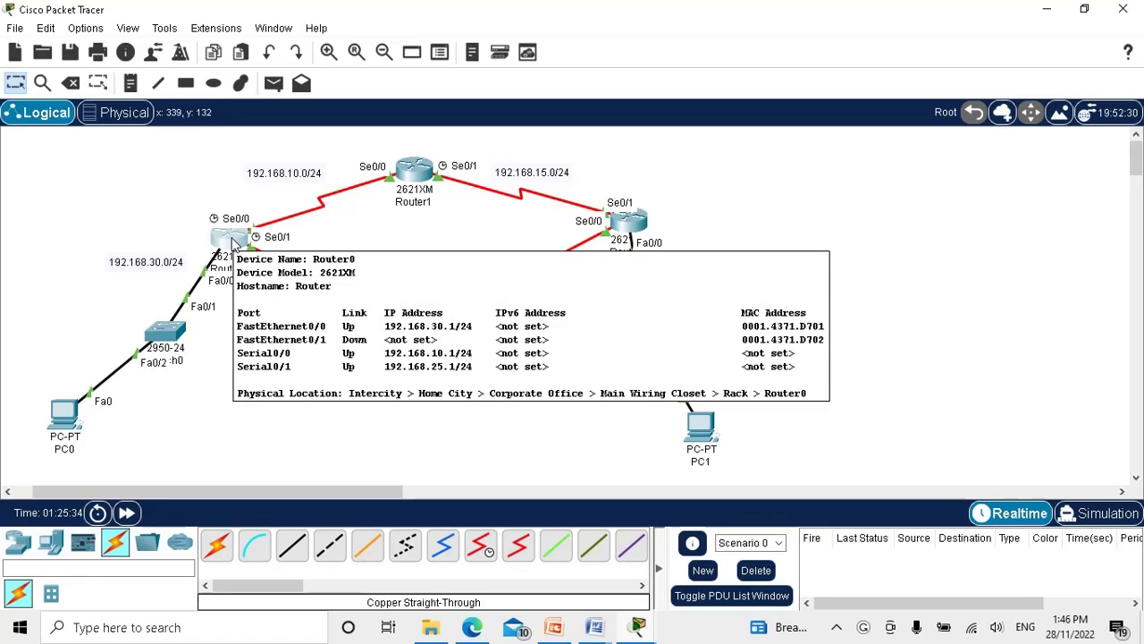
pyautogui.moveTo(417, 176)
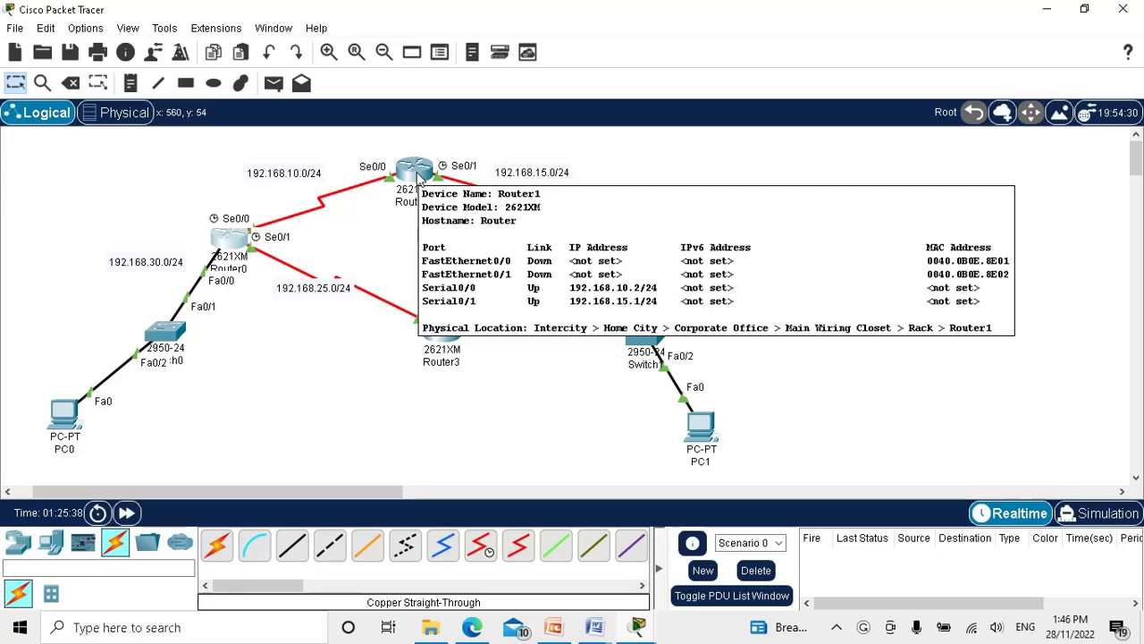
pyautogui.click(228, 240)
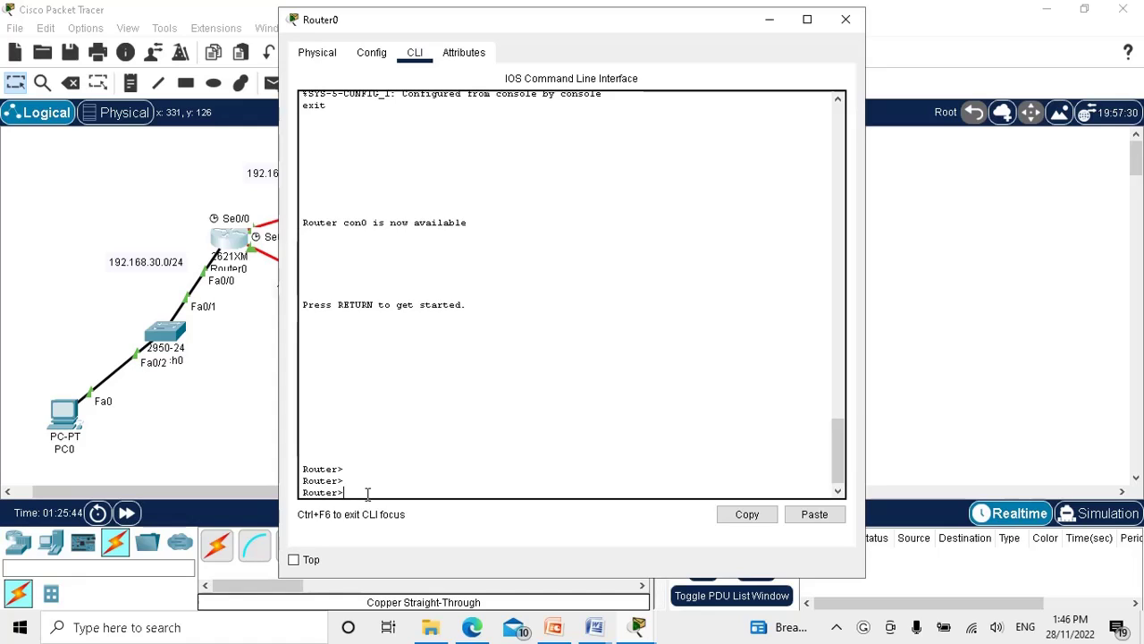
# Enter global configuration on Router0 and start OSPF process 1
pyautogui.write('en')
pyautogui.press('Return')
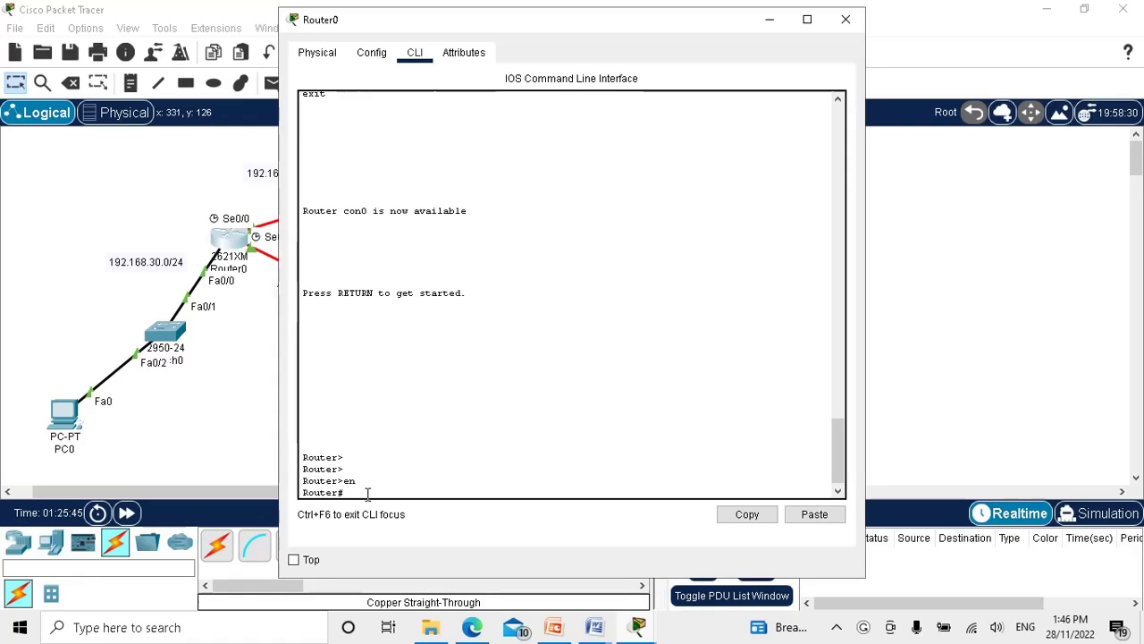
pyautogui.write('conf t')
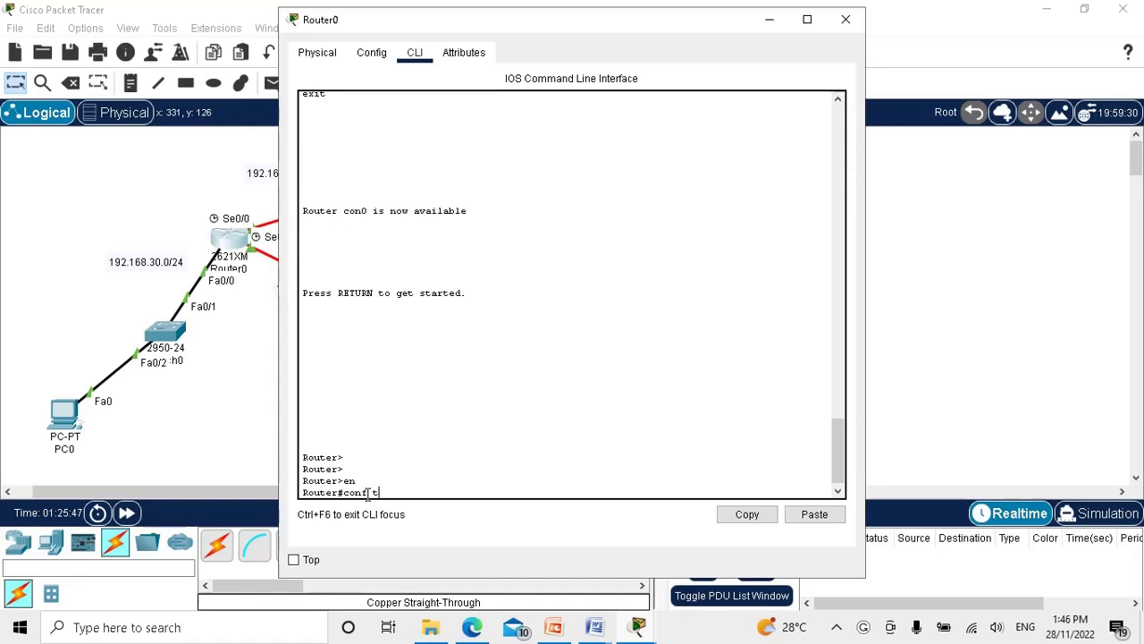
pyautogui.press('Return')
pyautogui.press('Return')
pyautogui.write('r(config)#r')
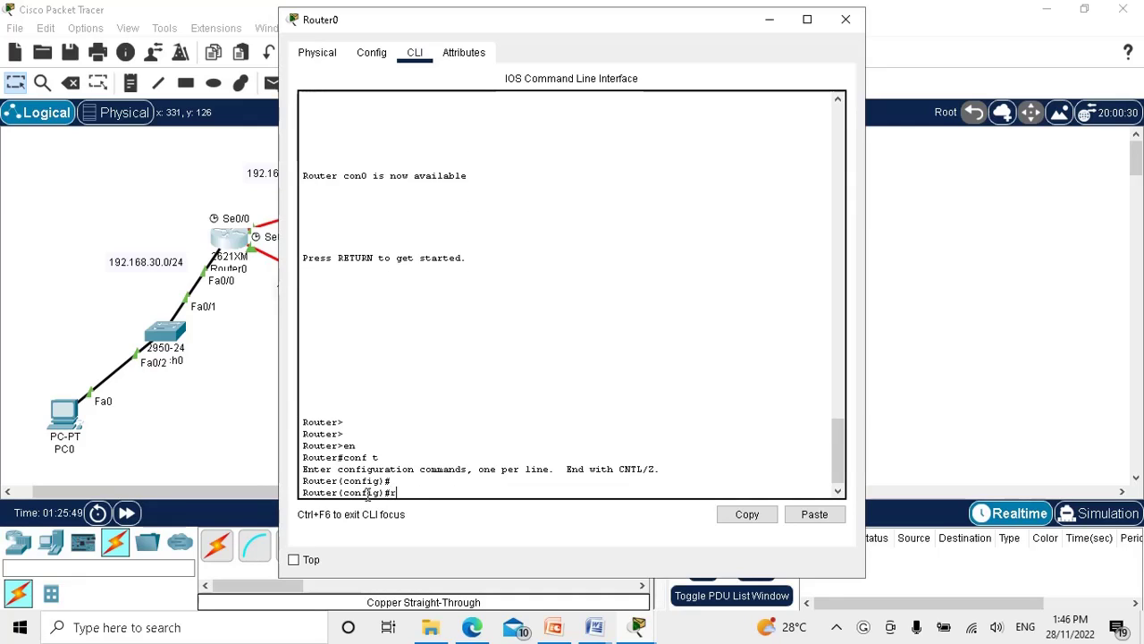
pyautogui.write('outer ospf 1')
pyautogui.press('Return')
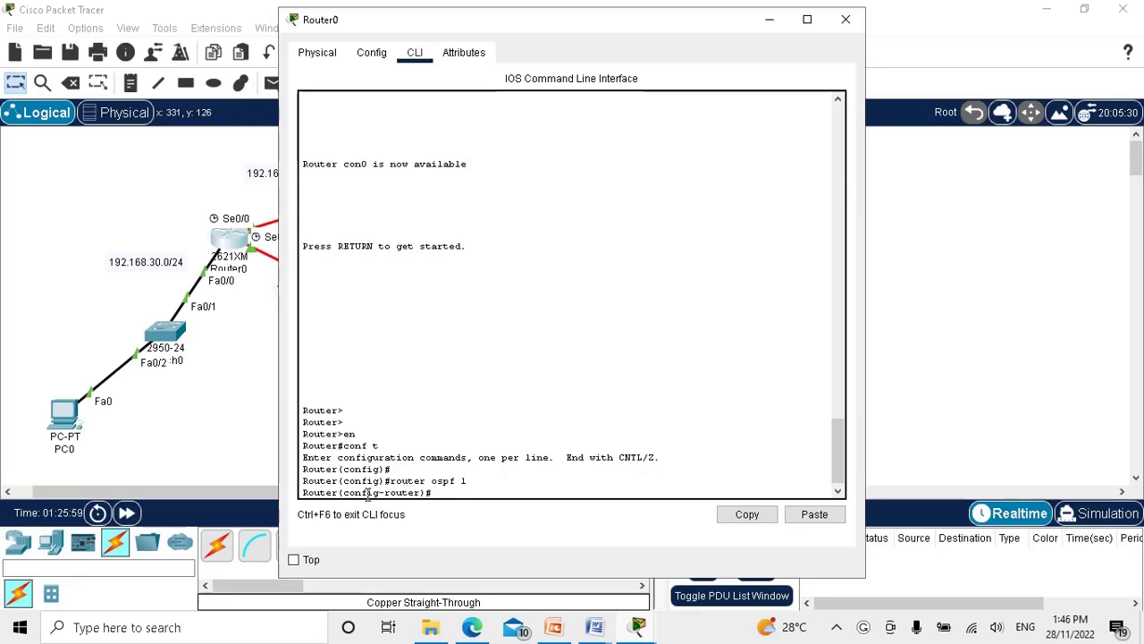
pyautogui.write('network')
pyautogui.moveTo(550, 25); pyautogui.dragTo(685, 22)
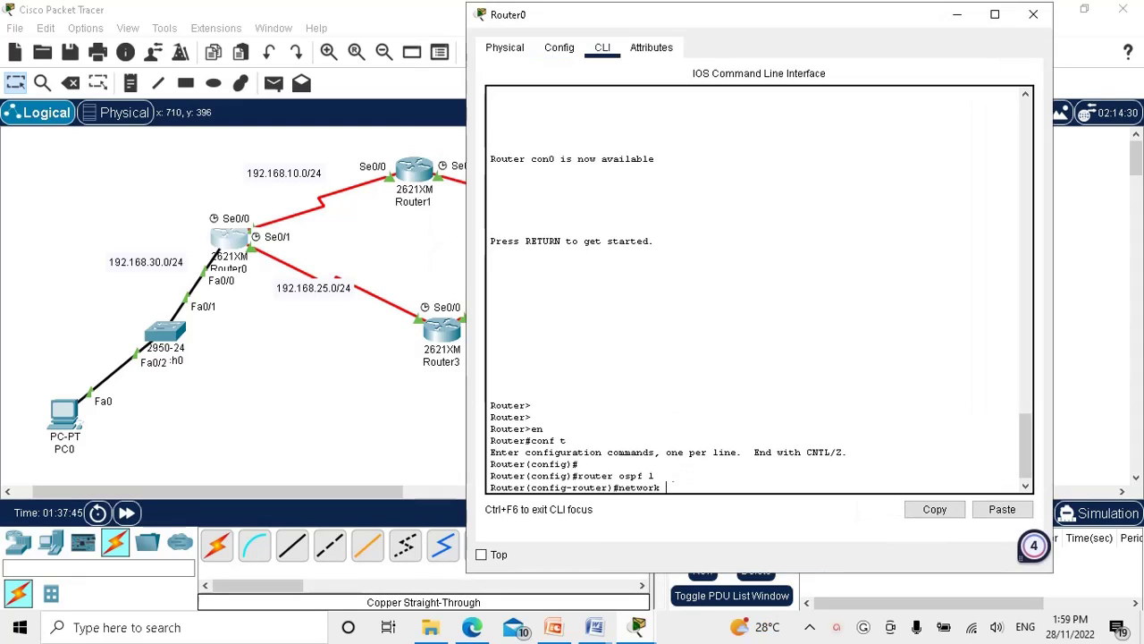
# Advertise networks 192.168.10.0 and 192.168.25.0 with wildcard 0.0.0.255 in OSPF area 0
pyautogui.write('192.168.10.0')
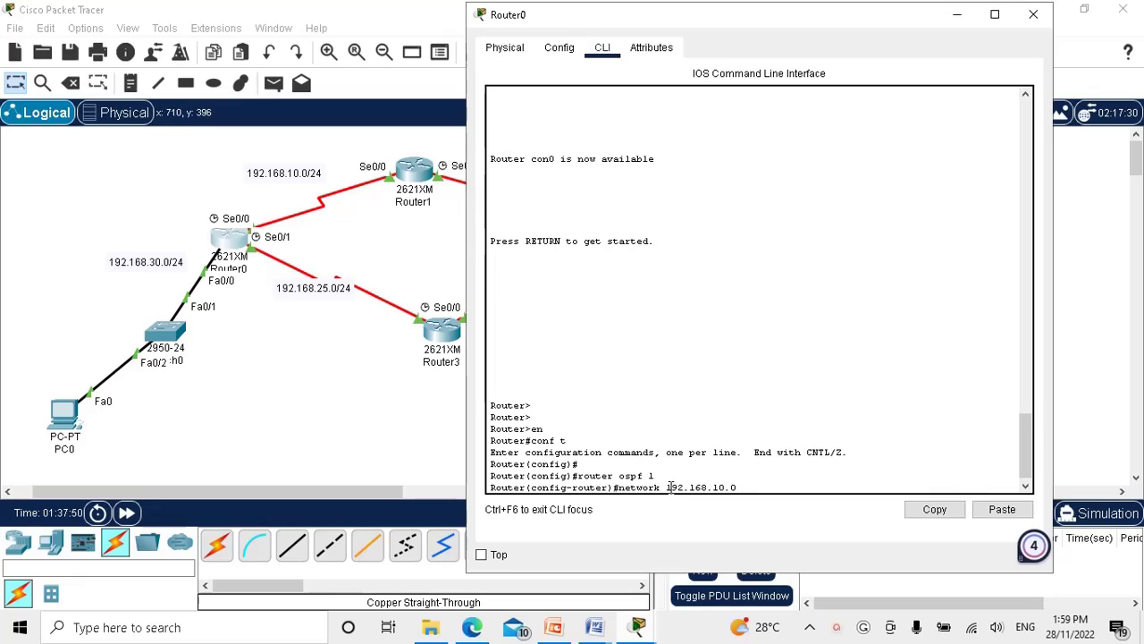
pyautogui.write(' 0.0.0')
pyautogui.write('.255')
pyautogui.write(' are ')
pyautogui.write('ea')
pyautogui.write(' 0')
pyautogui.press('Return')
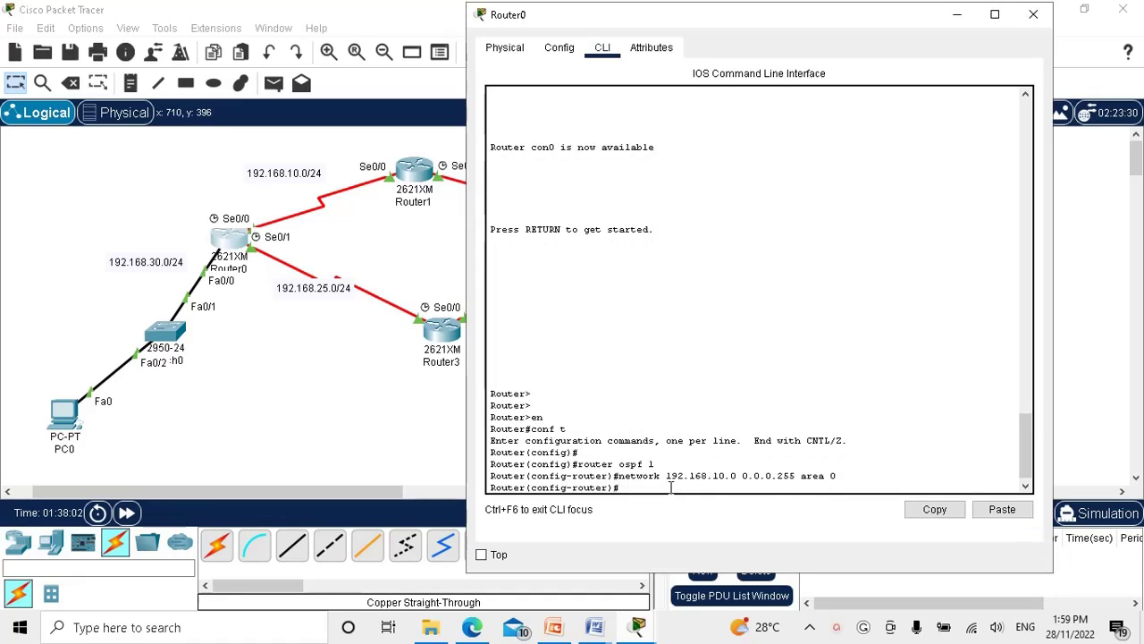
pyautogui.press('Up')
pyautogui.press('BackSpace')
pyautogui.press('BackSpace')
pyautogui.press('BackSpace')
pyautogui.press('BackSpace')
pyautogui.press('BackSpace')
pyautogui.press('BackSpace')
pyautogui.press('BackSpace')
pyautogui.press('BackSpace')
pyautogui.press('BackSpace')
pyautogui.press('BackSpace')
pyautogui.press('BackSpace')
pyautogui.press('BackSpace')
pyautogui.press('BackSpace')
pyautogui.press('BackSpace')
pyautogui.press('BackSpace')
pyautogui.write('25.0 0.0.0')
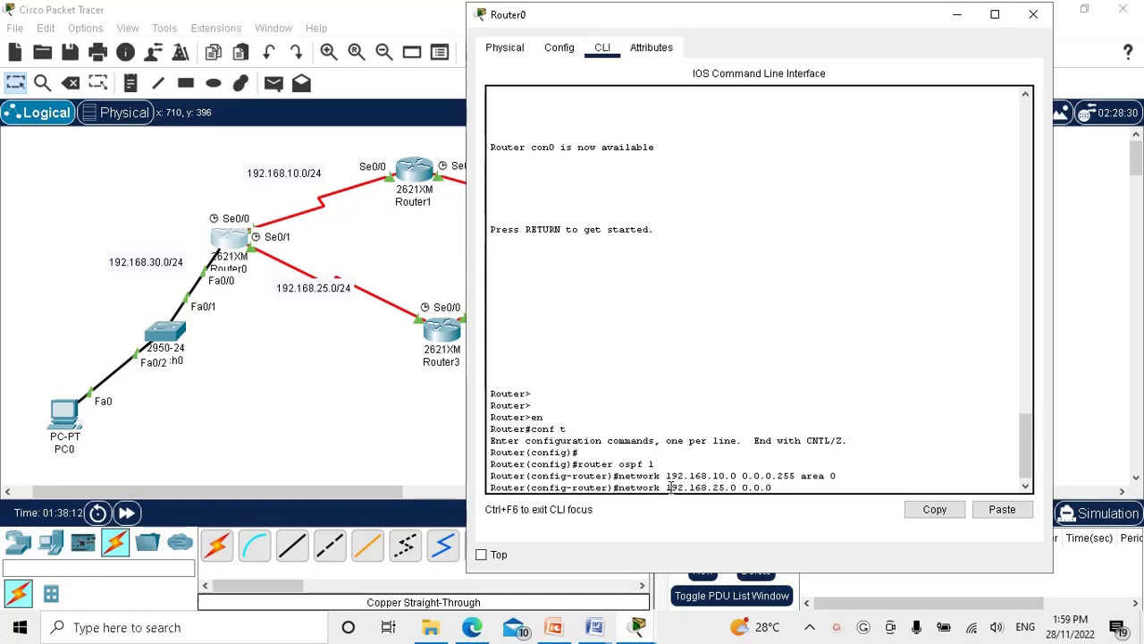
pyautogui.write('.255')
pyautogui.write('area 0')
pyautogui.press('Return')
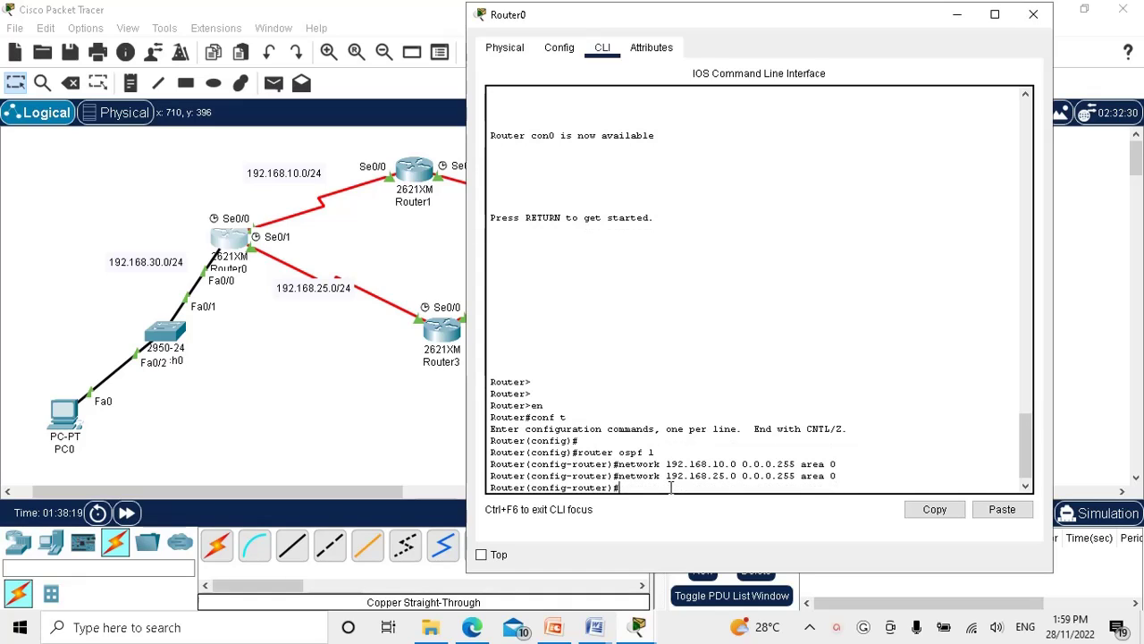
# Advertise 192.168.30.0 0.0.0.255 in area 0, then highlight the wildcard, area and process number
pyautogui.write('network')
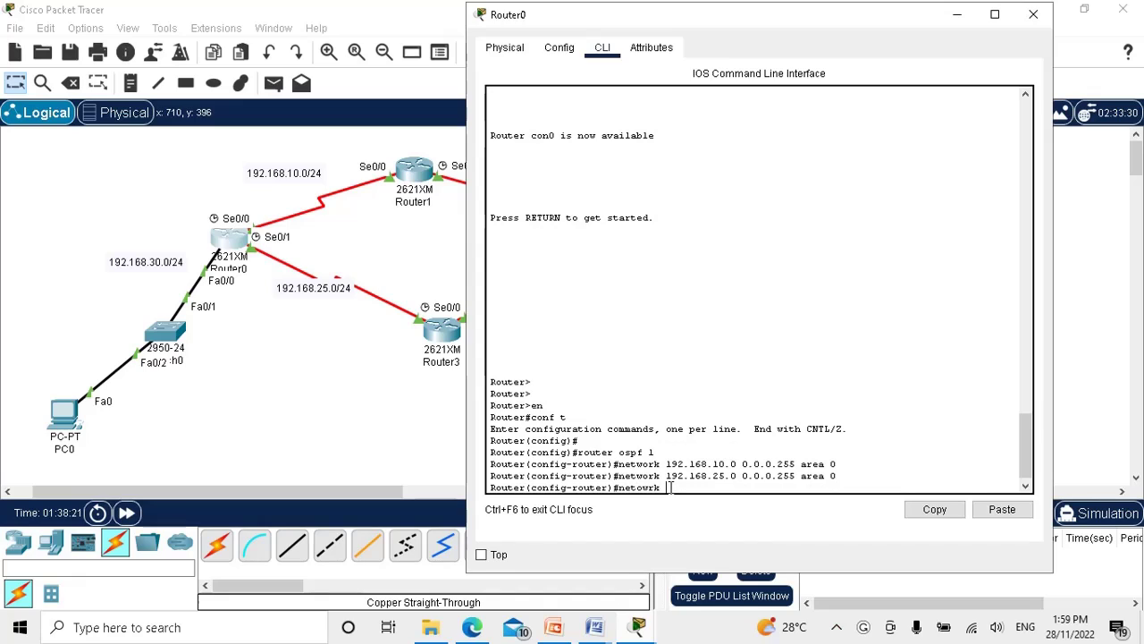
pyautogui.press('BackSpace')
pyautogui.press('BackSpace')
pyautogui.press('BackSpace')
pyautogui.press('BackSpace')
pyautogui.press('BackSpace')
pyautogui.press('BackSpace')
pyautogui.press('Up')
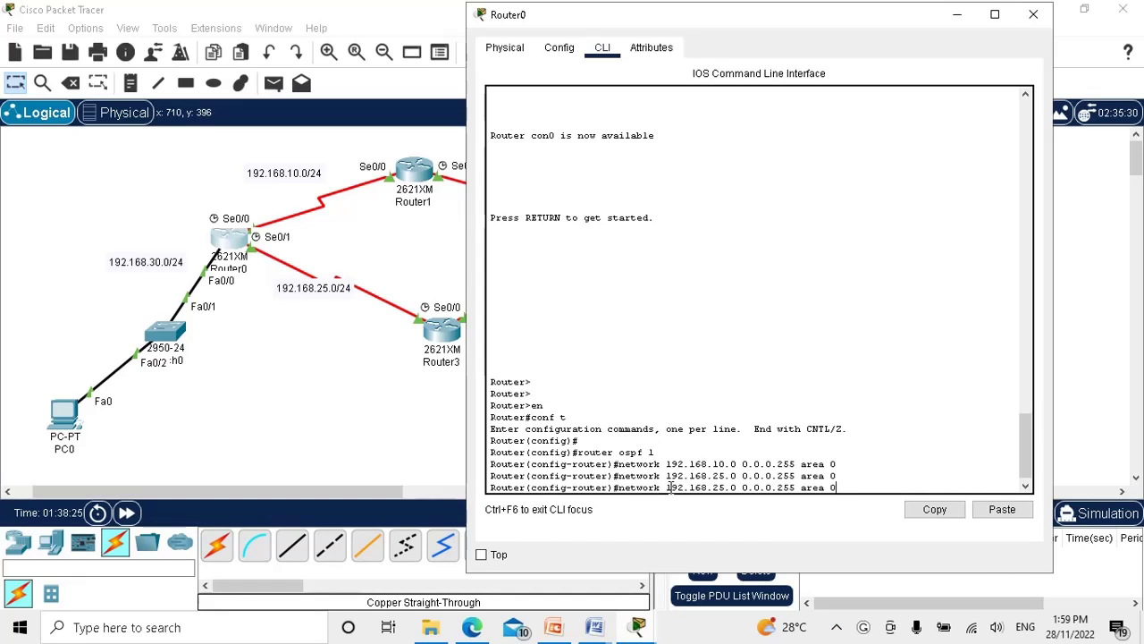
pyautogui.press('BackSpace')
pyautogui.press('BackSpace')
pyautogui.press('BackSpace')
pyautogui.press('BackSpace')
pyautogui.press('BackSpace')
pyautogui.press('BackSpace')
pyautogui.press('BackSpace')
pyautogui.press('BackSpace')
pyautogui.press('BackSpace')
pyautogui.press('BackSpace')
pyautogui.press('BackSpace')
pyautogui.press('BackSpace')
pyautogui.press('BackSpace')
pyautogui.press('BackSpace')
pyautogui.press('BackSpace')
pyautogui.press('BackSpace')
pyautogui.write('30.0 0.0.0.255 area 0')
pyautogui.press('Return')
pyautogui.press('Return')
pyautogui.press('Return')
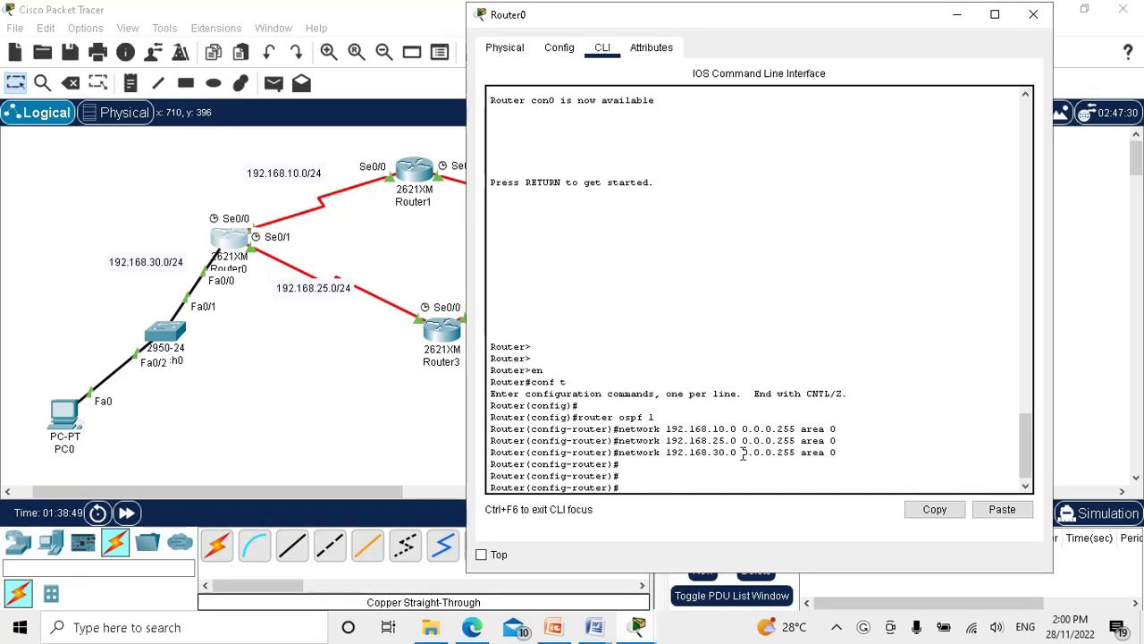
pyautogui.moveTo(742, 455); pyautogui.dragTo(795, 456)
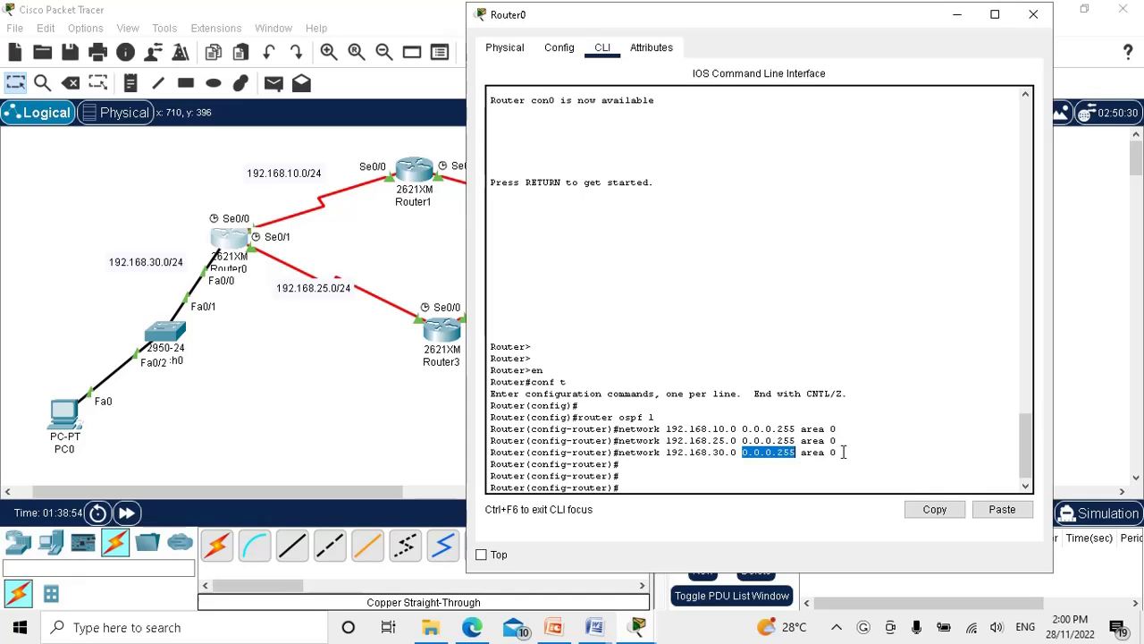
pyautogui.moveTo(843, 452); pyautogui.dragTo(803, 430)
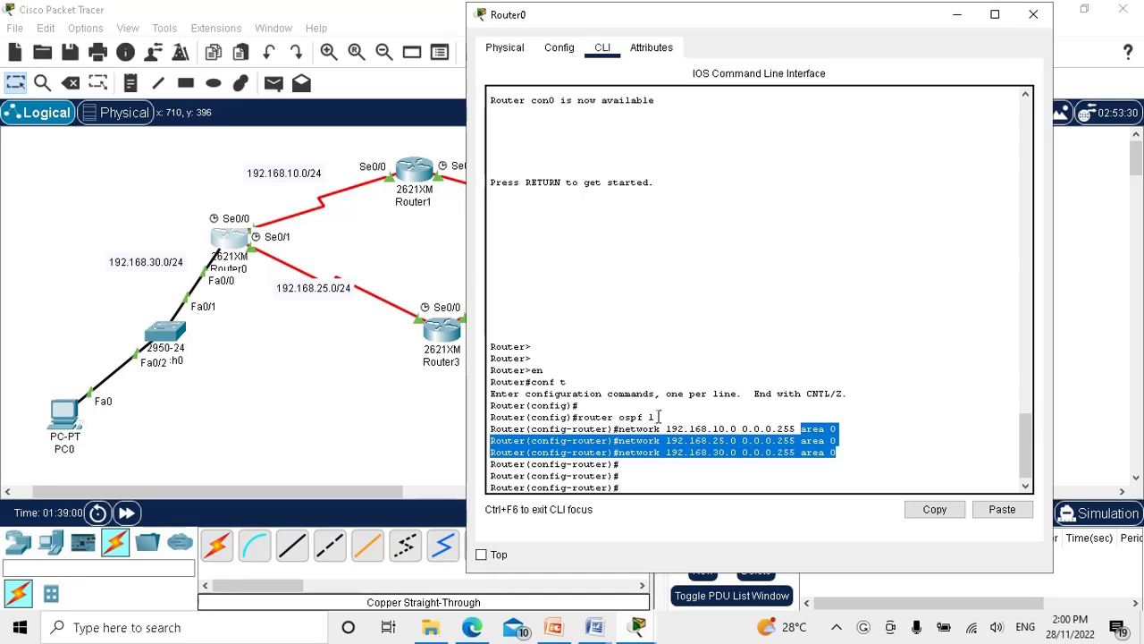
pyautogui.moveTo(659, 416); pyautogui.dragTo(648, 416)
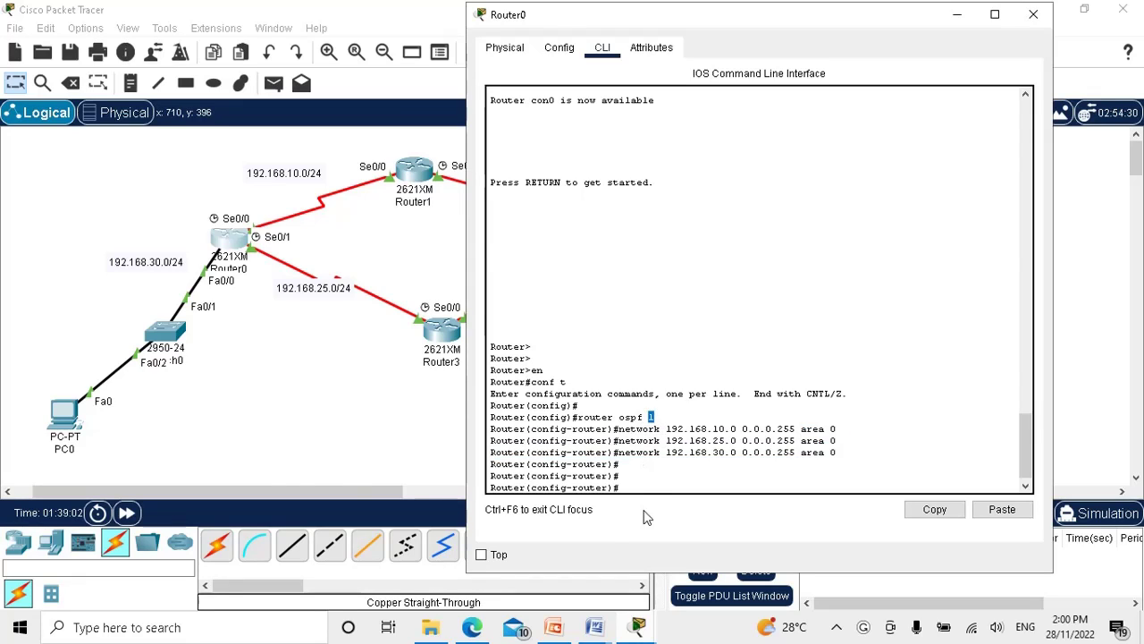
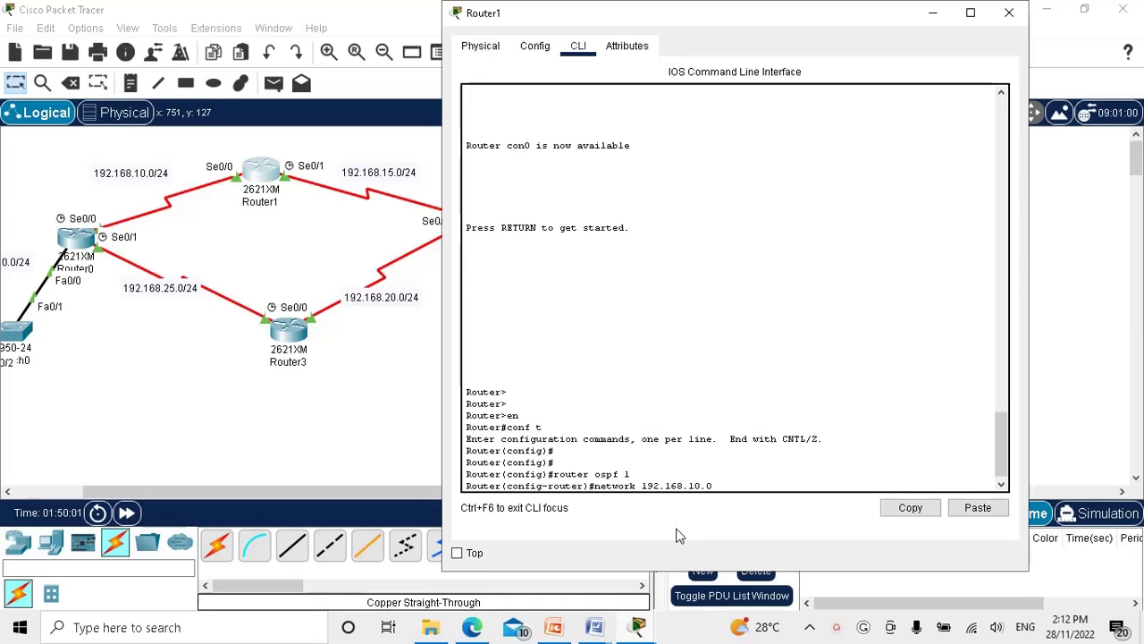
# Finish typing Router1's OSPF statement 'network 192.168.10.0 0.0.0.255 area 0'
pyautogui.write('.0 0.0.0.255 area 0')
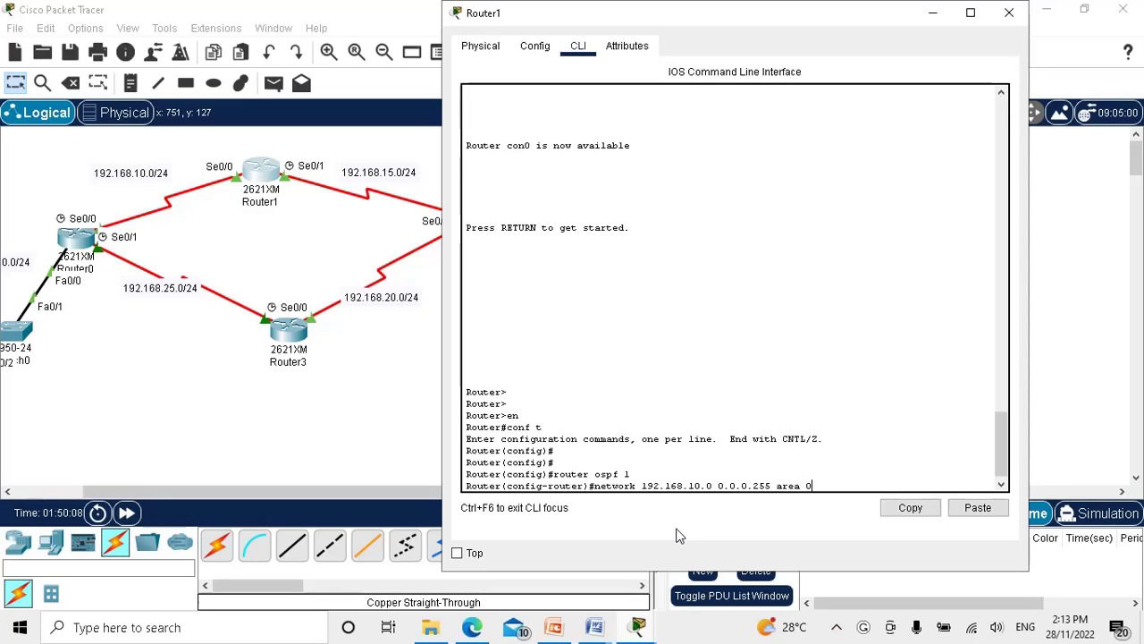
# Add networks 192.168.10.0 and 192.168.15.0 0.0.0.255 to Router1's OSPF area 0
pyautogui.press('Return')
pyautogui.press('Up')
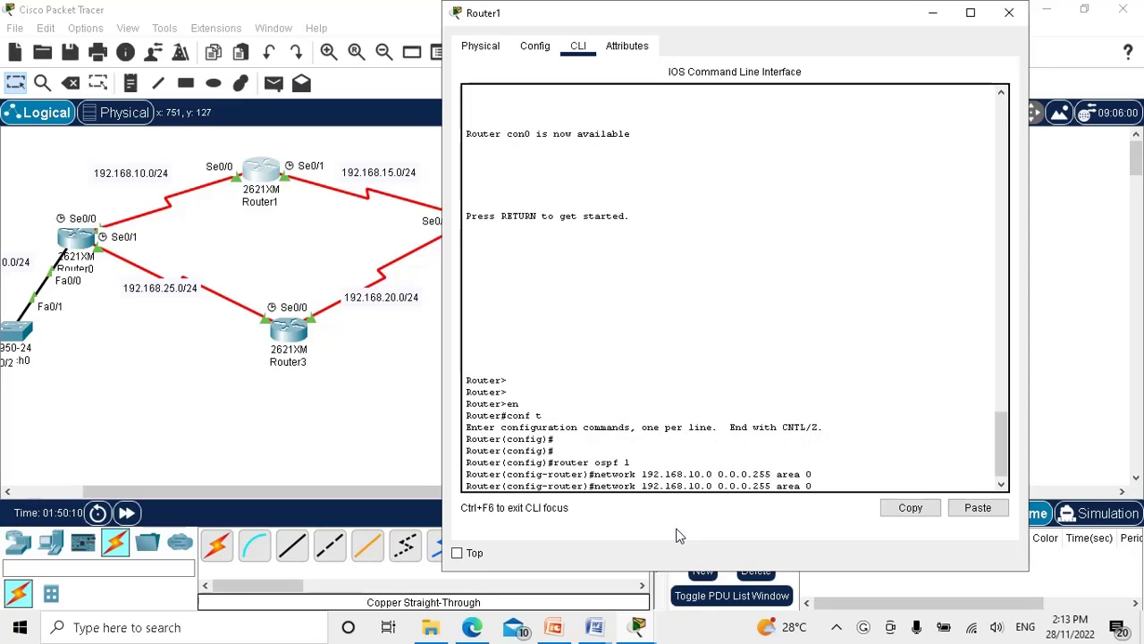
pyautogui.press('Left')
pyautogui.press('Left')
pyautogui.press('Left')
pyautogui.press('Left')
pyautogui.press('Left')
pyautogui.press('Left')
pyautogui.press('Left')
pyautogui.press('Left')
pyautogui.press('Left')
pyautogui.press('Left')
pyautogui.press('Left')
pyautogui.press('Left')
pyautogui.press('Left')
pyautogui.press('Left')
pyautogui.press('BackSpace')
pyautogui.write('5')
pyautogui.press('Return')
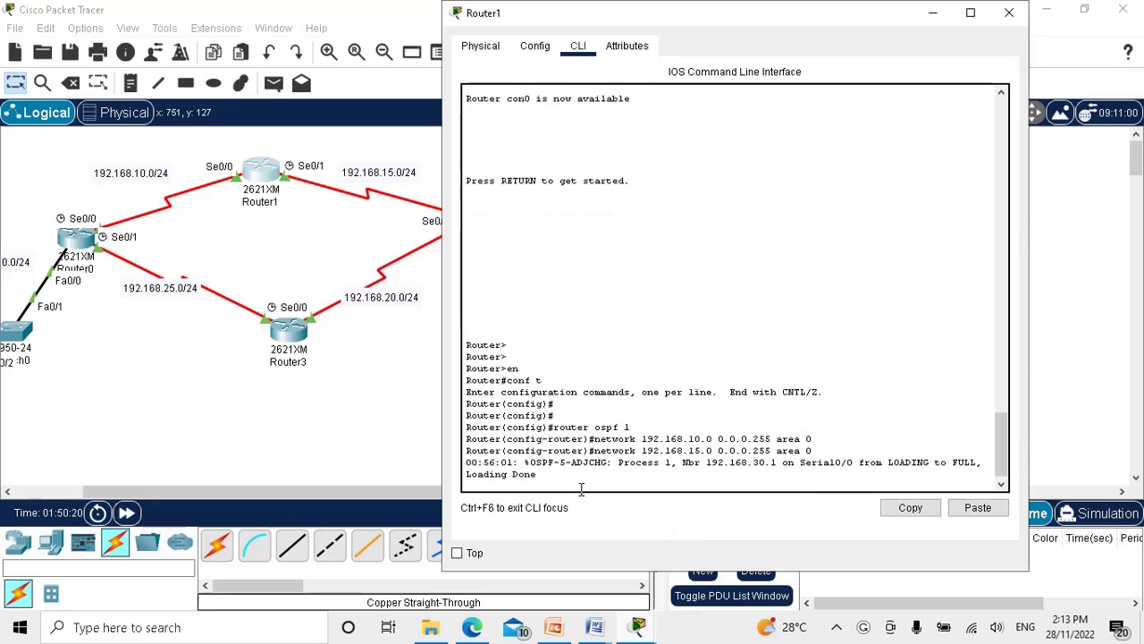
pyautogui.press('Return')
pyautogui.press('Return')
pyautogui.press('Return')
pyautogui.press('Return')
pyautogui.press('Return')
pyautogui.press('Return')
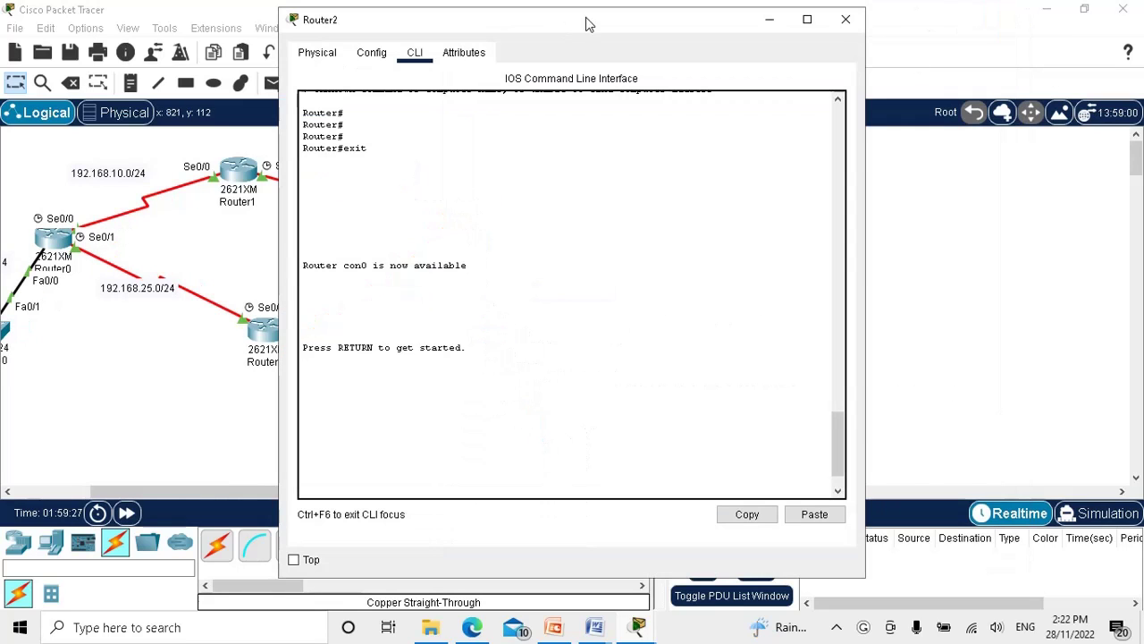
# On Router2, enter privileged and global configuration mode and start OSPF process 1
pyautogui.moveTo(593, 30); pyautogui.dragTo(761, 40)
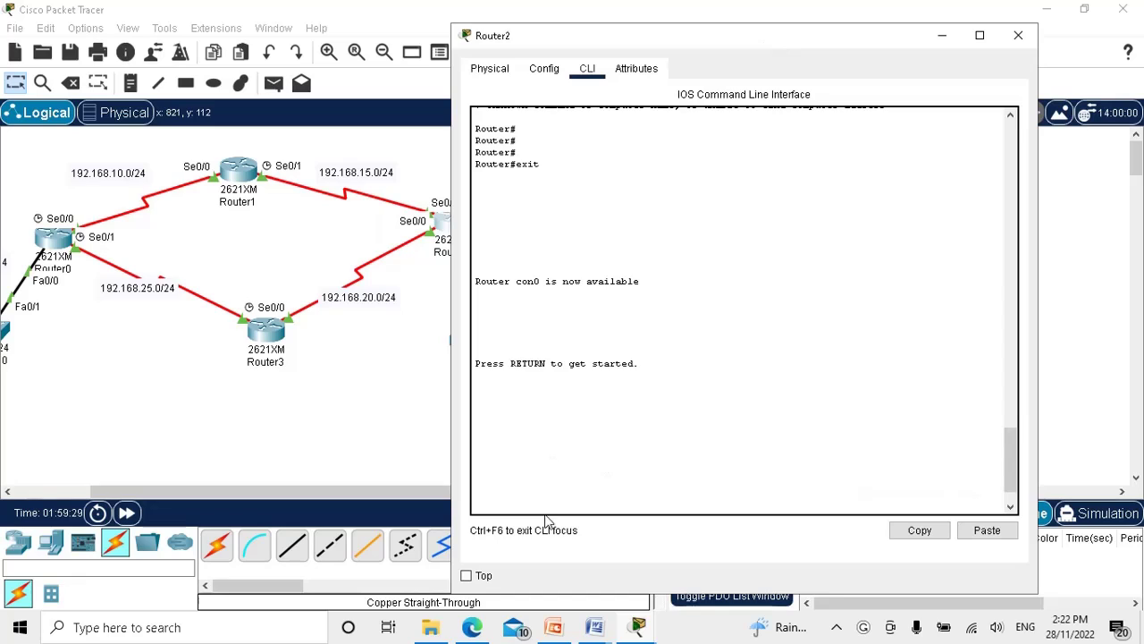
pyautogui.press('Return')
pyautogui.press('Return')
pyautogui.press('Return')
pyautogui.press('Return')
pyautogui.press('Return')
pyautogui.press('Return')
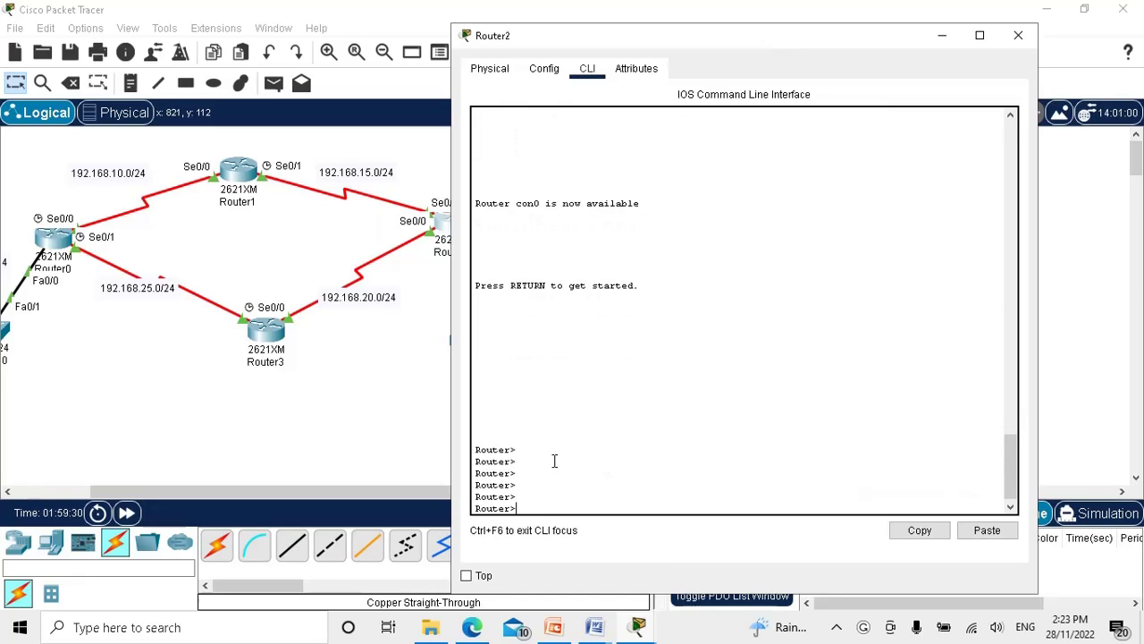
pyautogui.moveTo(800, 42); pyautogui.dragTo(861, 39)
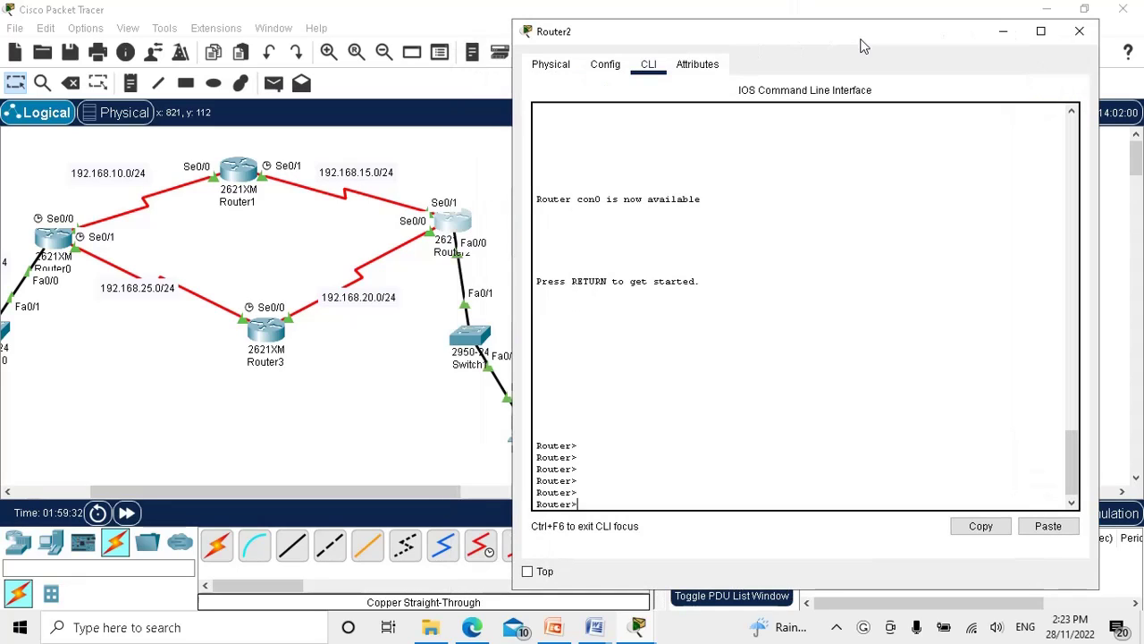
pyautogui.write('en')
pyautogui.press('Return')
pyautogui.write('conf t')
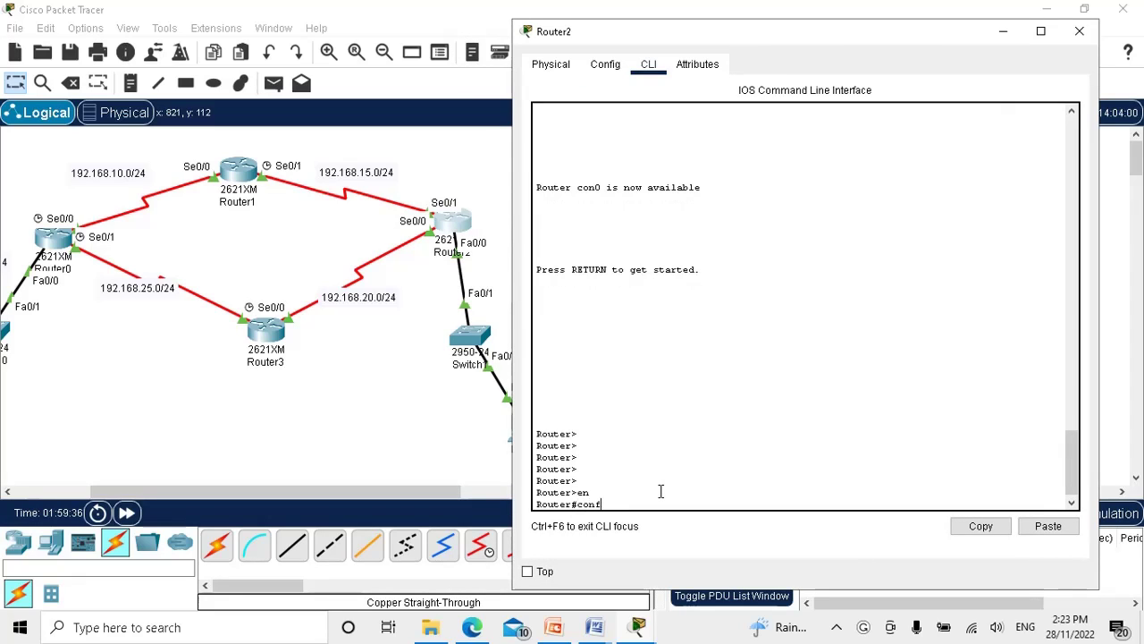
pyautogui.press('Return')
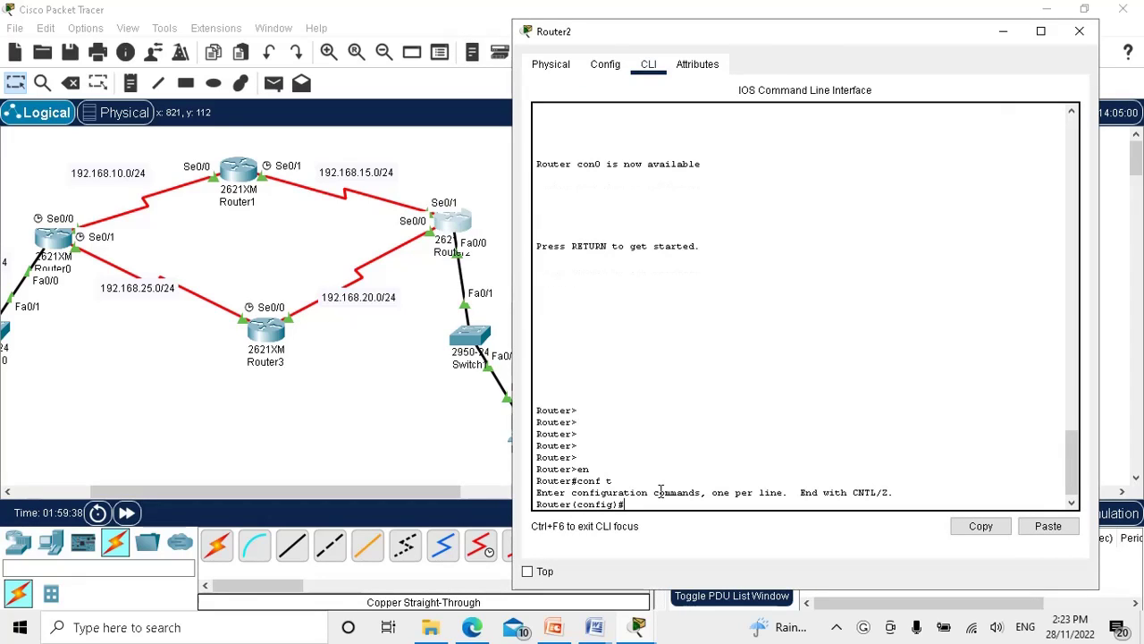
pyautogui.press('Return')
pyautogui.press('Return')
pyautogui.press('Return')
pyautogui.write('ospf')
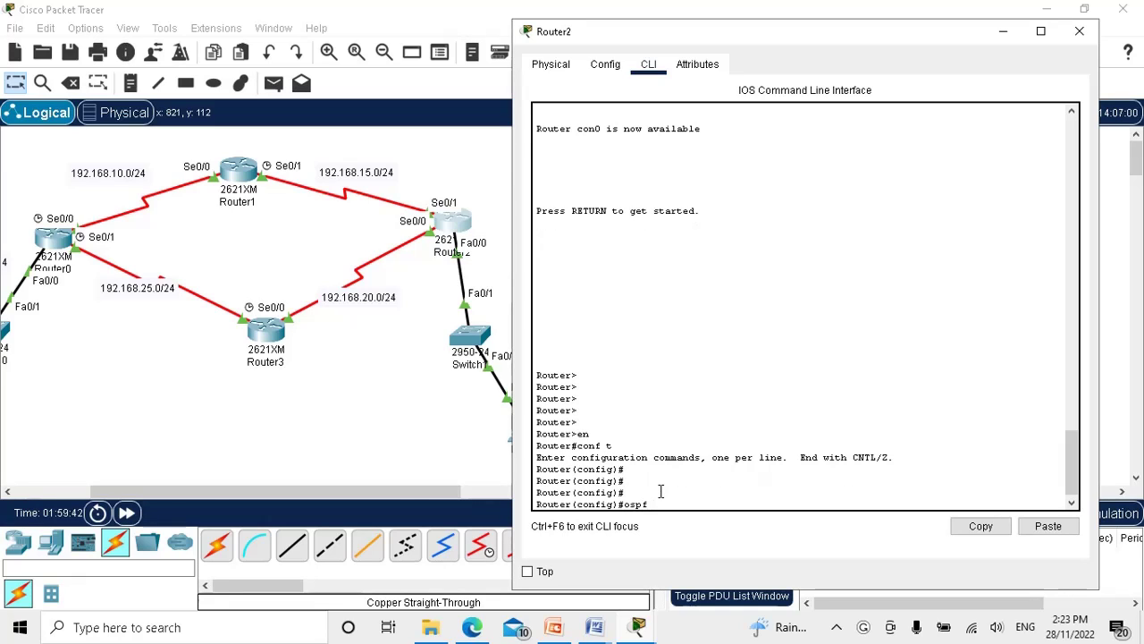
pyautogui.press('BackSpace')
pyautogui.press('BackSpace')
pyautogui.press('BackSpace')
pyautogui.press('BackSpace')
pyautogui.write('router')
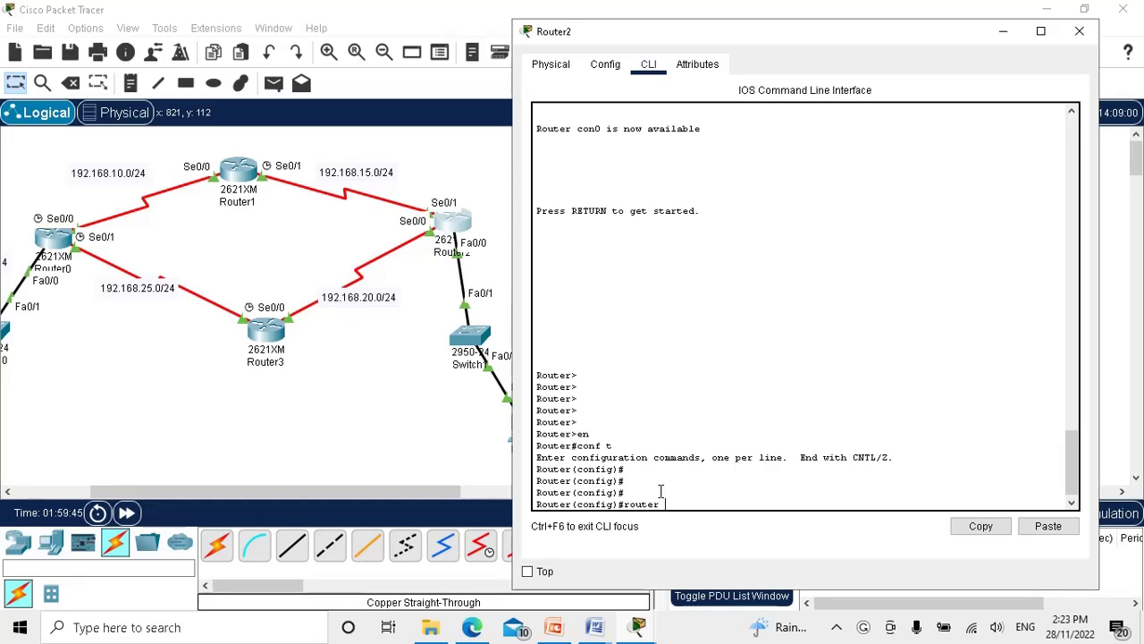
pyautogui.write(' ospf 1')
pyautogui.press('Return')
# Add network 192.168.15.0 0.0.0.255 to Router2's OSPF area 0
pyautogui.write('network')
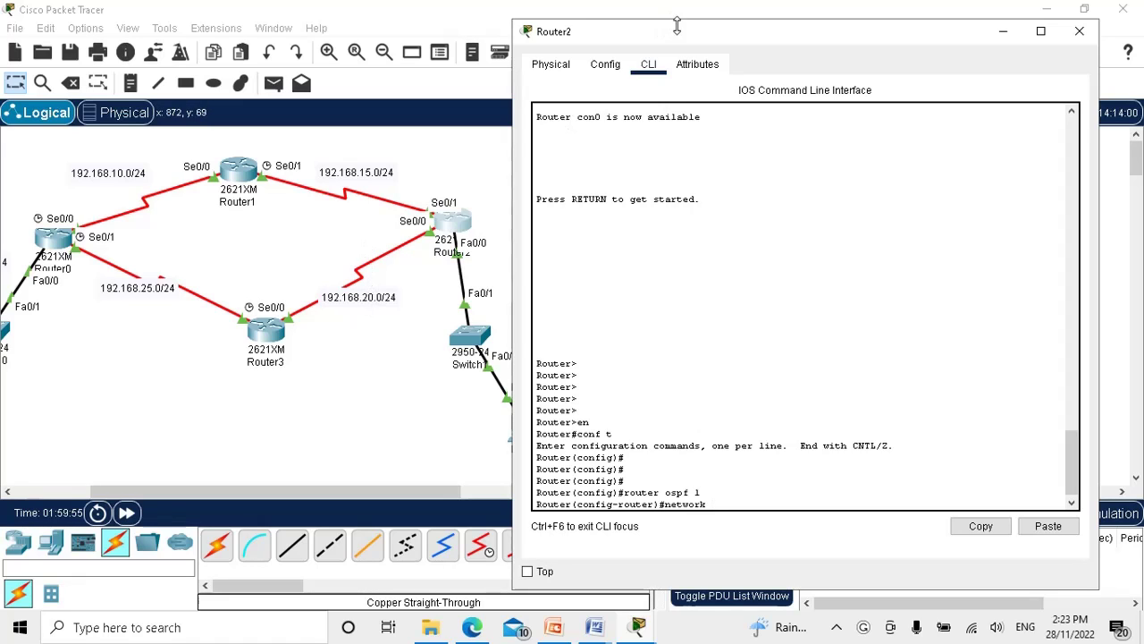
pyautogui.moveTo(682, 38); pyautogui.dragTo(815, 39)
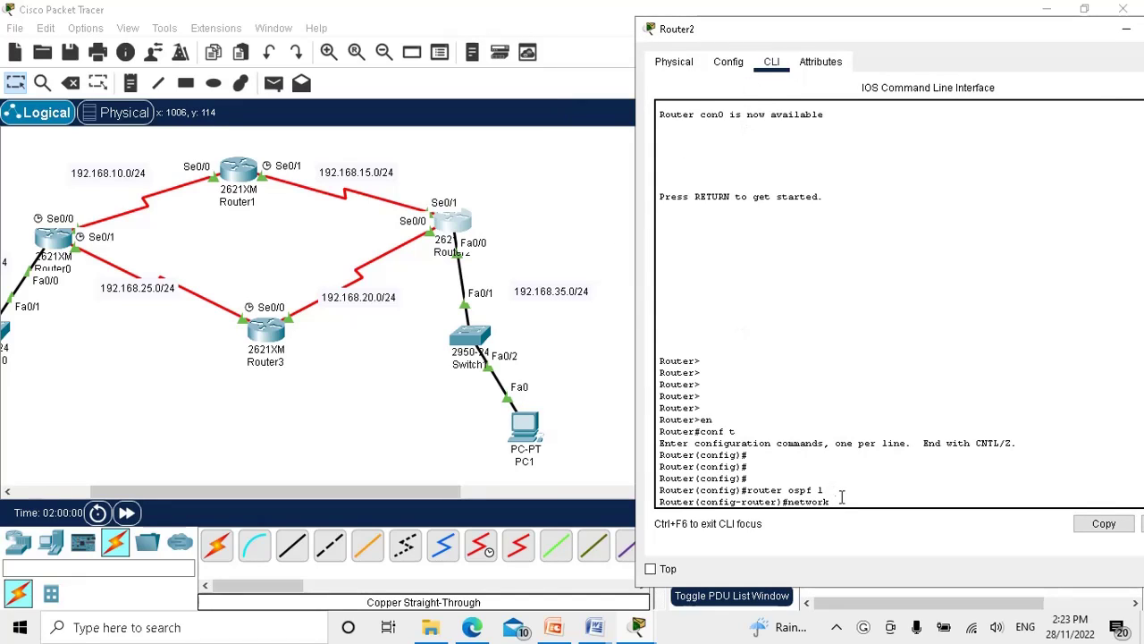
pyautogui.write('92.168.15.0 0.0.')
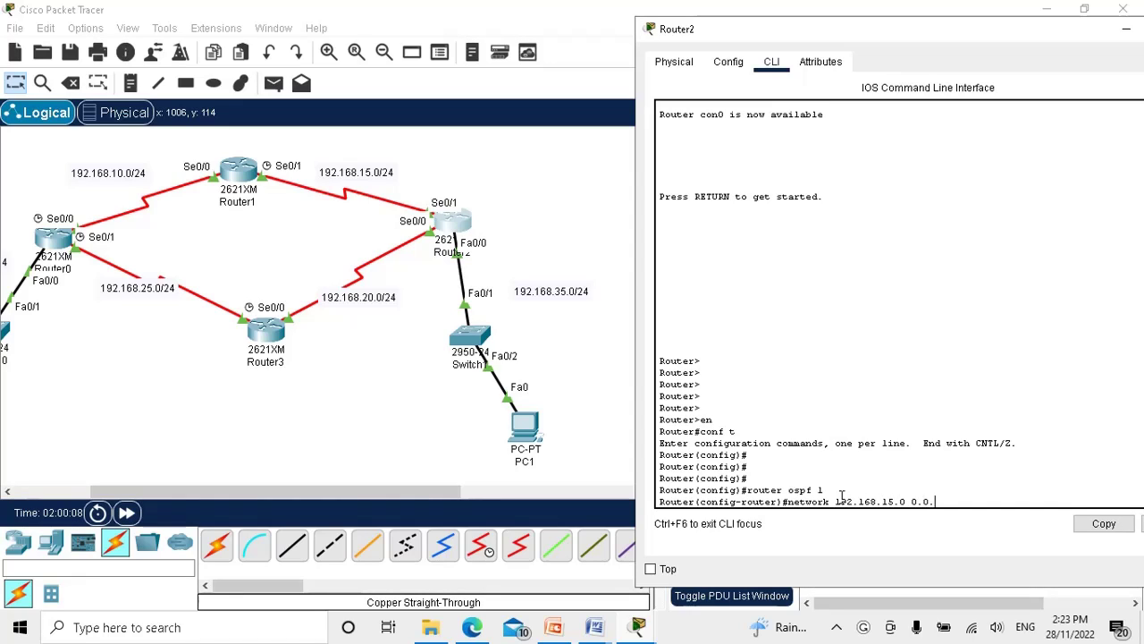
pyautogui.write('255 area 0')
pyautogui.press('Return')
# Add networks 192.168.35.0 and 192.168.20.0 0.0.0.255 to Router2's OSPF area 0
pyautogui.press('Up')
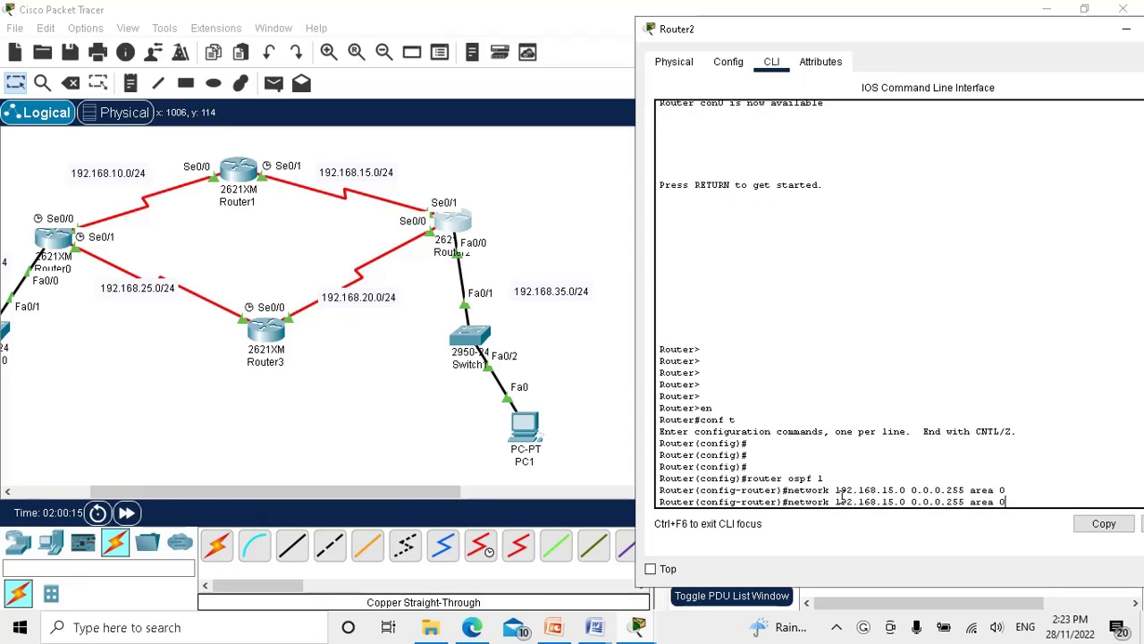
pyautogui.press('Left')
pyautogui.press('Left')
pyautogui.press('Left')
pyautogui.press('Left')
pyautogui.press('Left')
pyautogui.press('Left')
pyautogui.press('Left')
pyautogui.press('Left')
pyautogui.press('Left')
pyautogui.press('Left')
pyautogui.press('Left')
pyautogui.press('Left')
pyautogui.press('Left')
pyautogui.press('Left')
pyautogui.press('Left')
pyautogui.press('Left')
pyautogui.press('Left')
pyautogui.press('Left')
pyautogui.press('BackSpace')
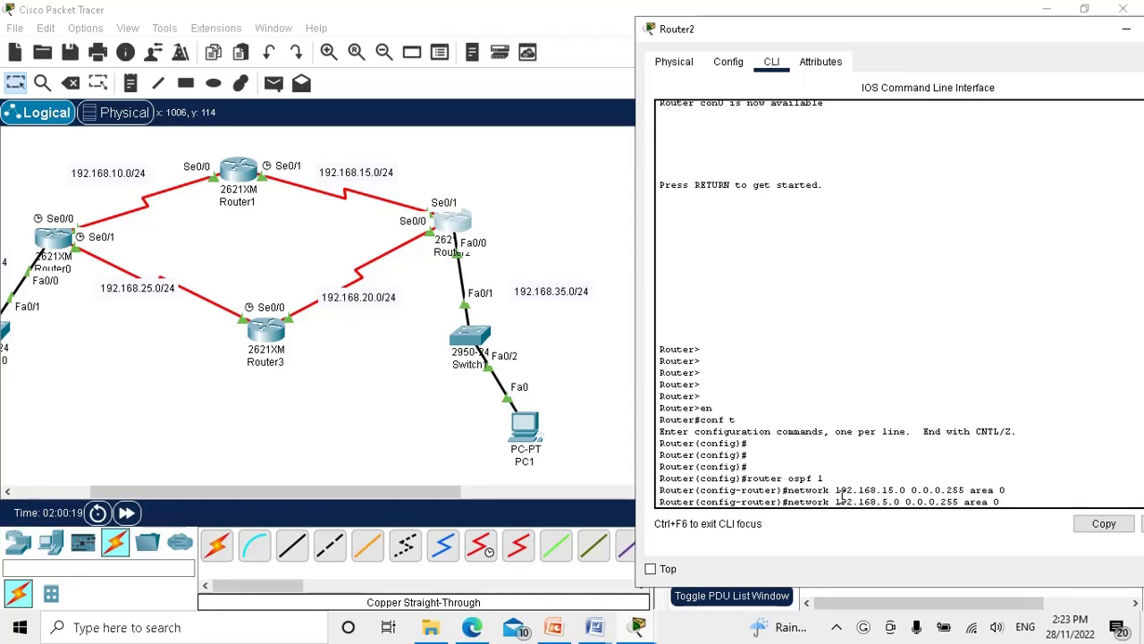
pyautogui.write('3')
pyautogui.press('Right')
pyautogui.press('Right')
pyautogui.press('Right')
pyautogui.press('Right')
pyautogui.press('Right')
pyautogui.press('Right')
pyautogui.press('Right')
pyautogui.press('Right')
pyautogui.press('Right')
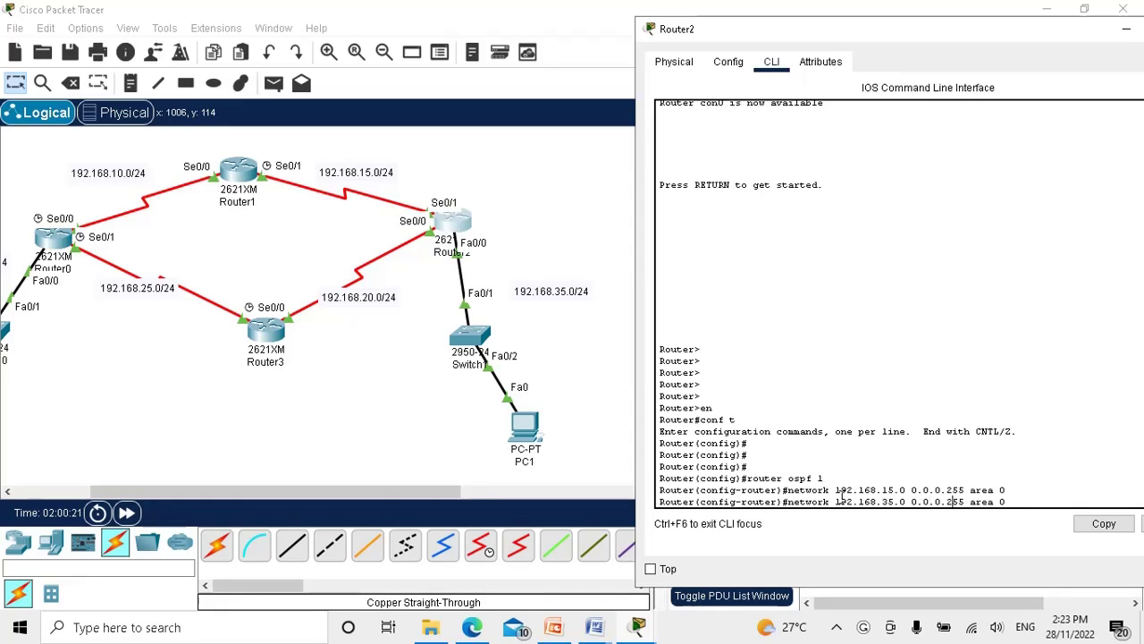
pyautogui.press('Return')
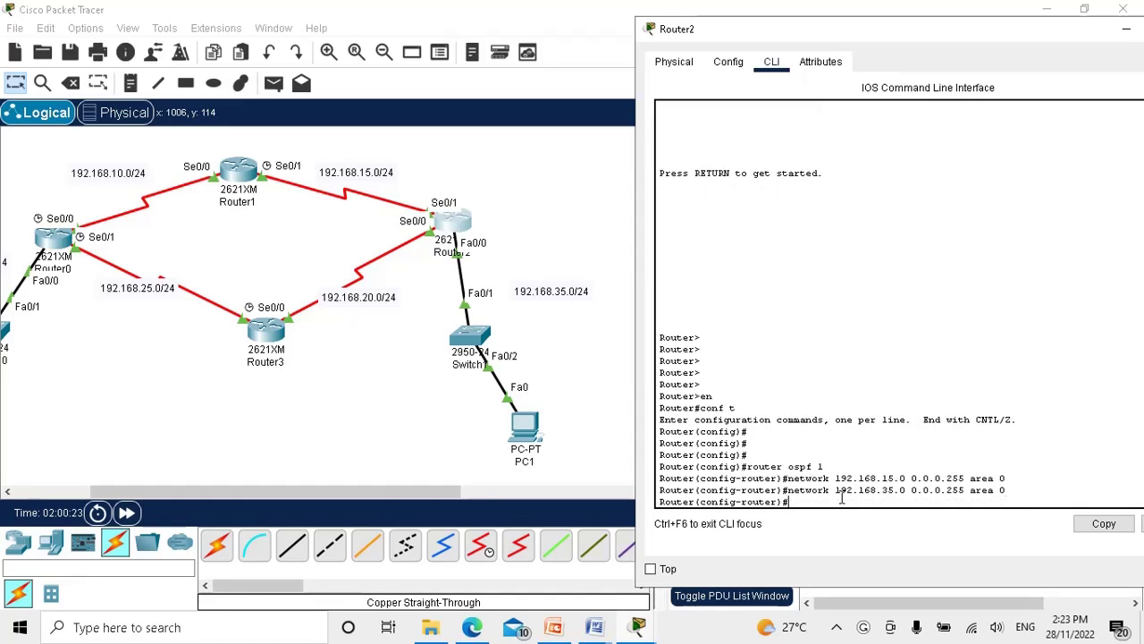
pyautogui.press('Up')
pyautogui.press('Left')
pyautogui.press('Left')
pyautogui.press('Left')
pyautogui.press('Left')
pyautogui.press('Left')
pyautogui.press('Left')
pyautogui.press('Left')
pyautogui.press('Left')
pyautogui.press('Left')
pyautogui.press('Left')
pyautogui.press('Left')
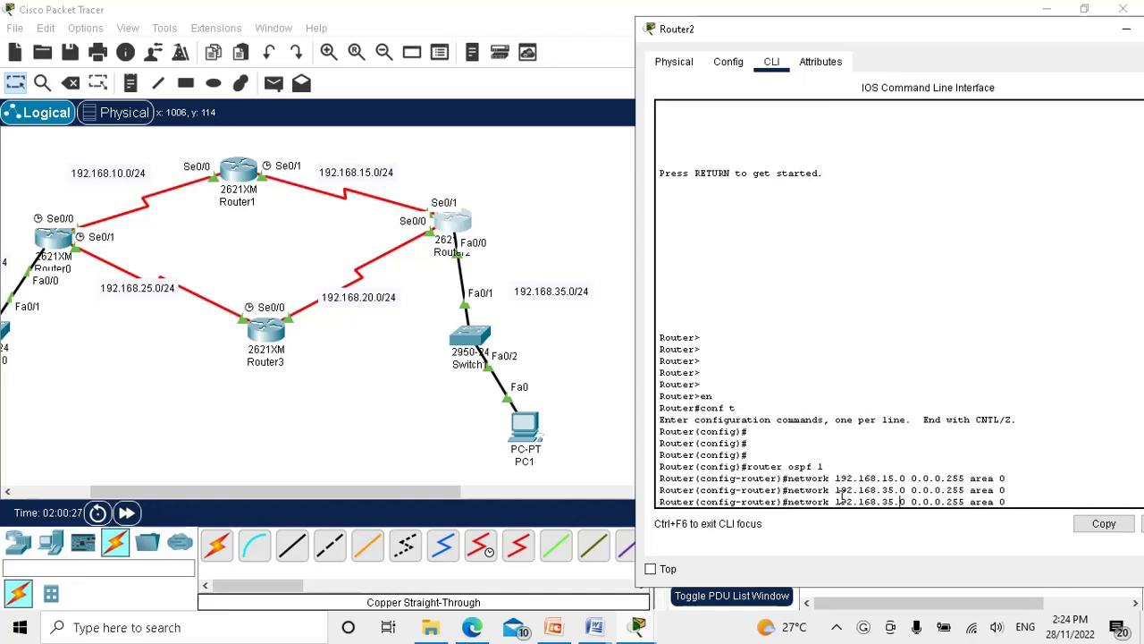
pyautogui.press('BackSpace')
pyautogui.press('BackSpace')
pyautogui.write('20')
pyautogui.press('Return')
pyautogui.press('Return')
pyautogui.press('Return')
pyautogui.press('Return')
pyautogui.press('Return')
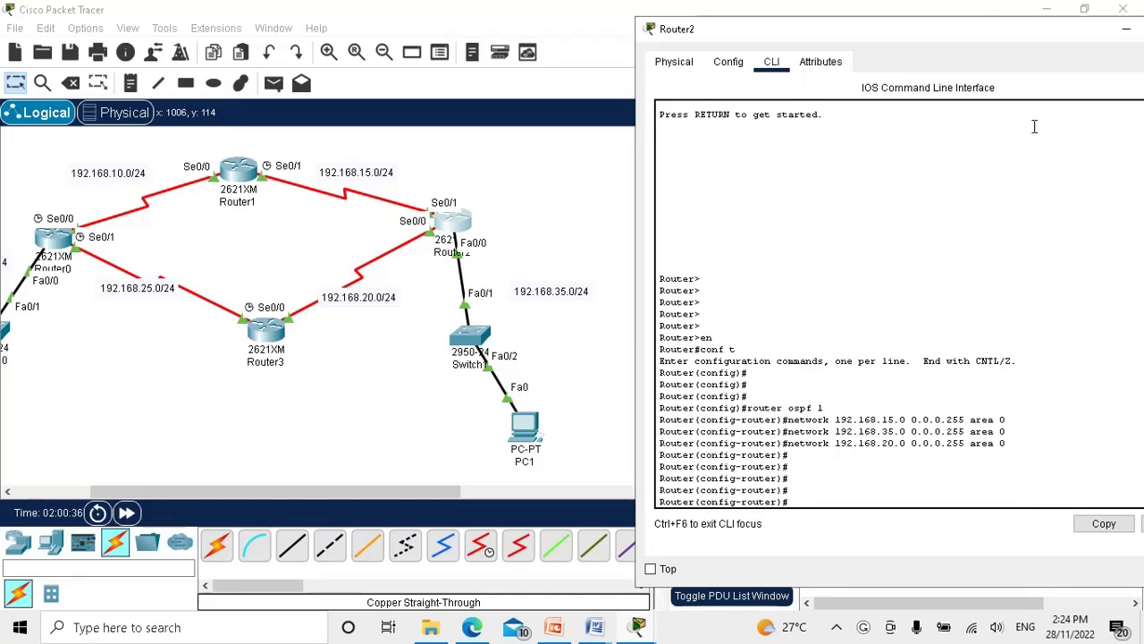
pyautogui.moveTo(1033, 39); pyautogui.dragTo(800, 70)
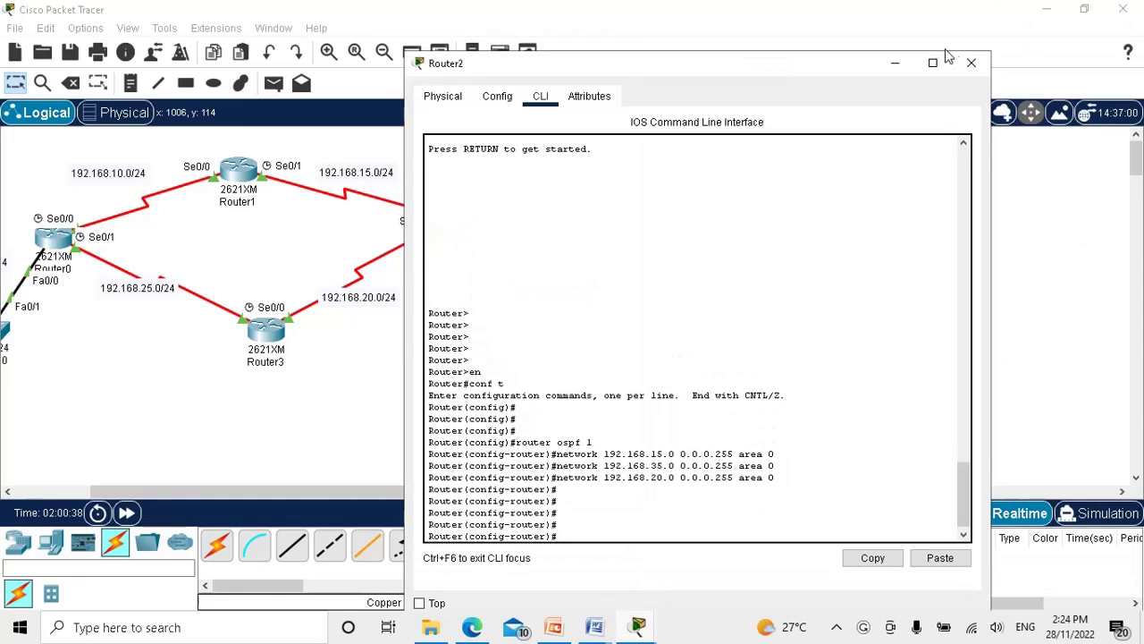
# Close Router2's console and set PC0 to 192.168.30.10/24 with gateway 192.168.30.1
pyautogui.click(969, 63)
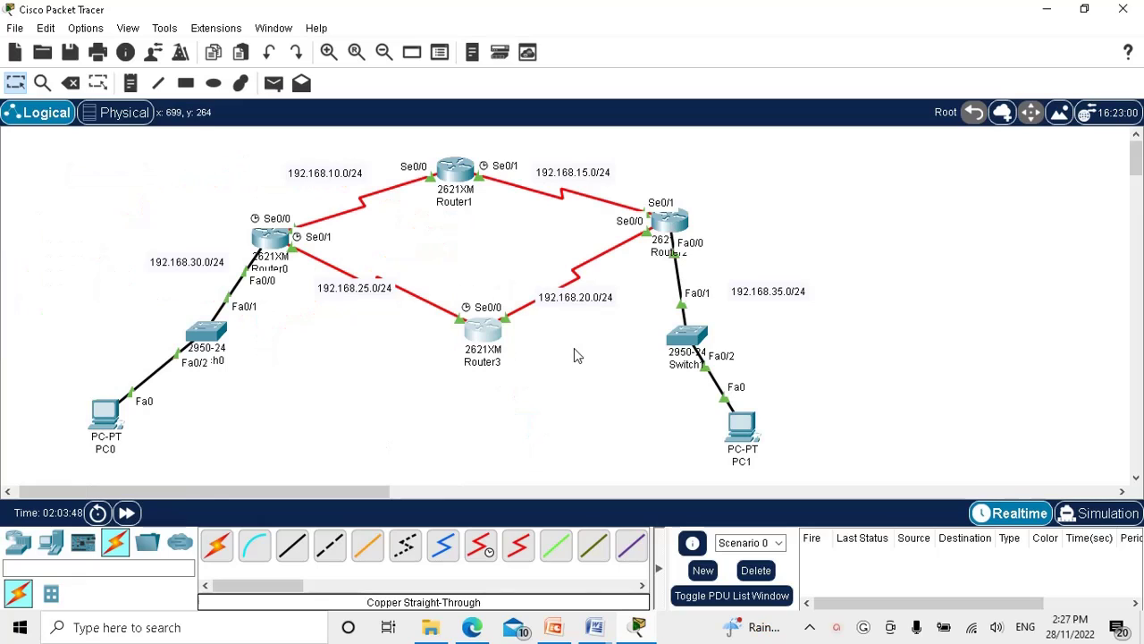
pyautogui.click(131, 420)
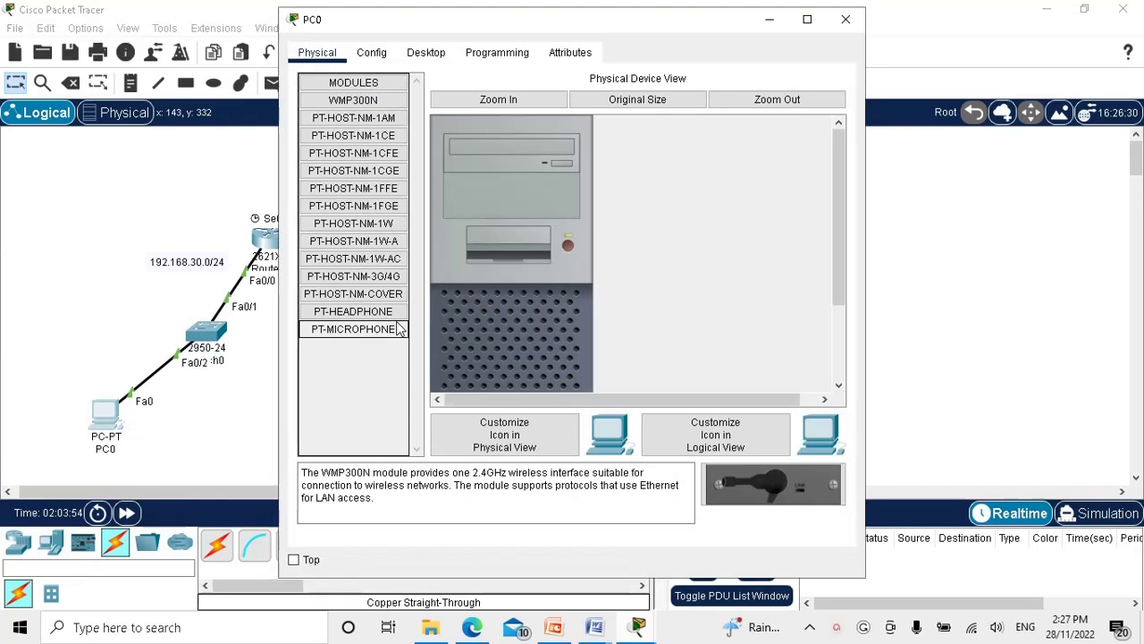
pyautogui.click(423, 50)
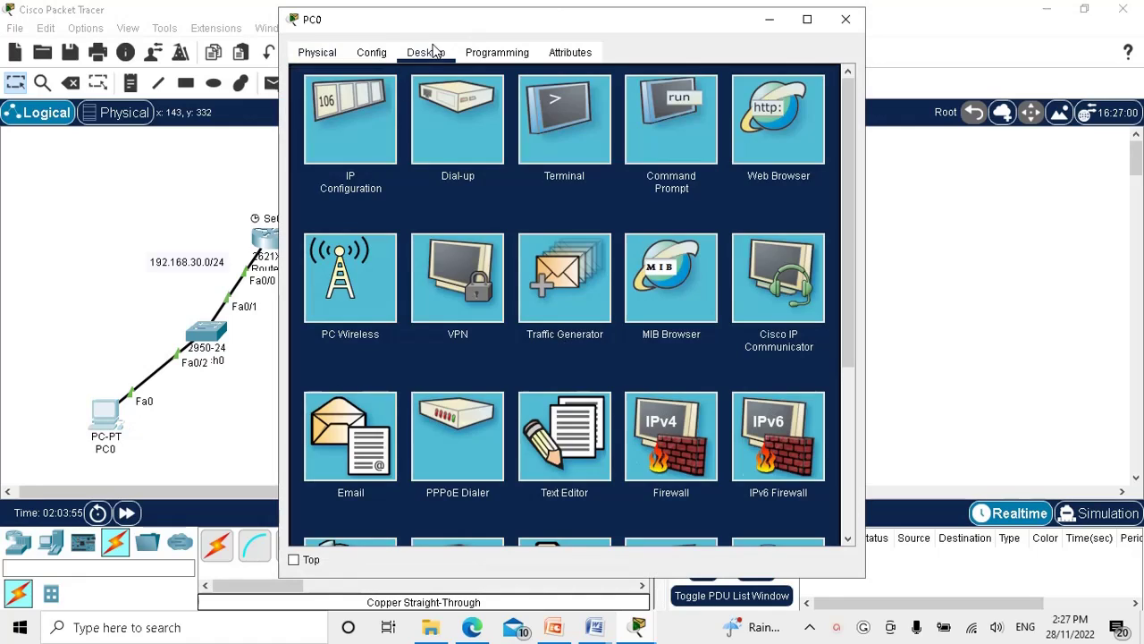
pyautogui.click(342, 135)
pyautogui.click(509, 174)
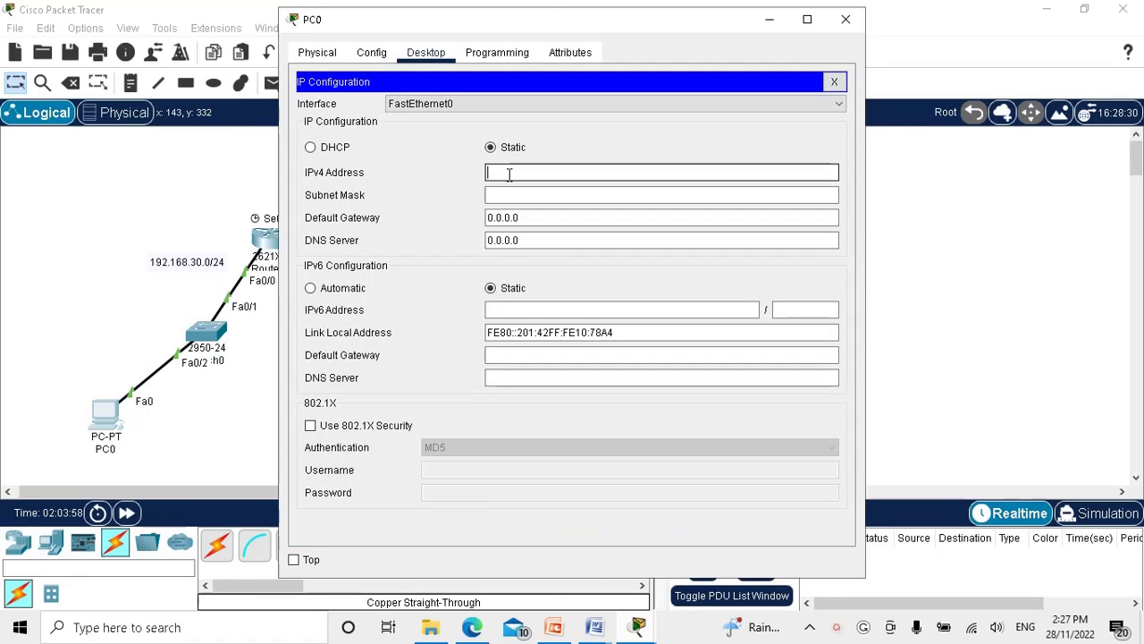
pyautogui.write('192.168')
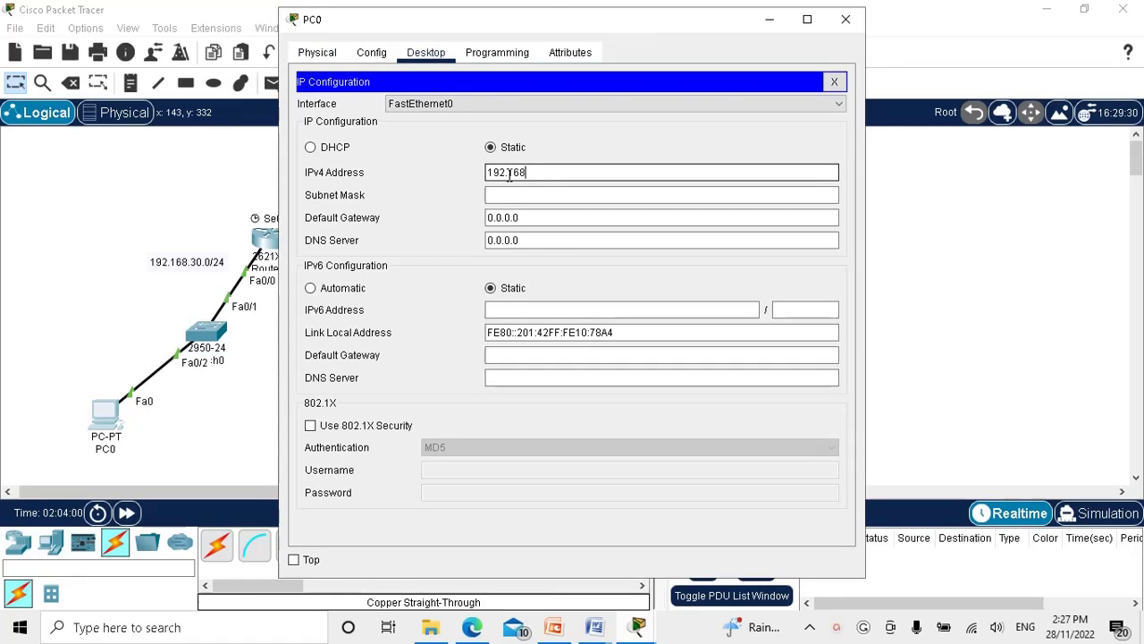
pyautogui.write('.30.10')
pyautogui.click(521, 191)
pyautogui.click(531, 220)
pyautogui.write('192')
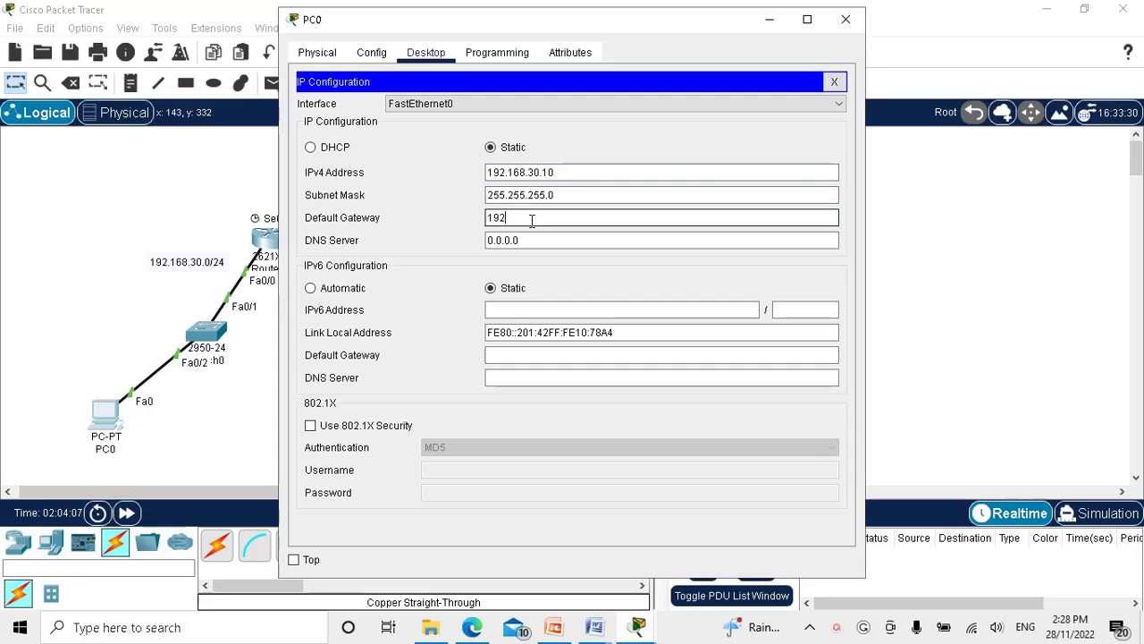
pyautogui.write('.168')
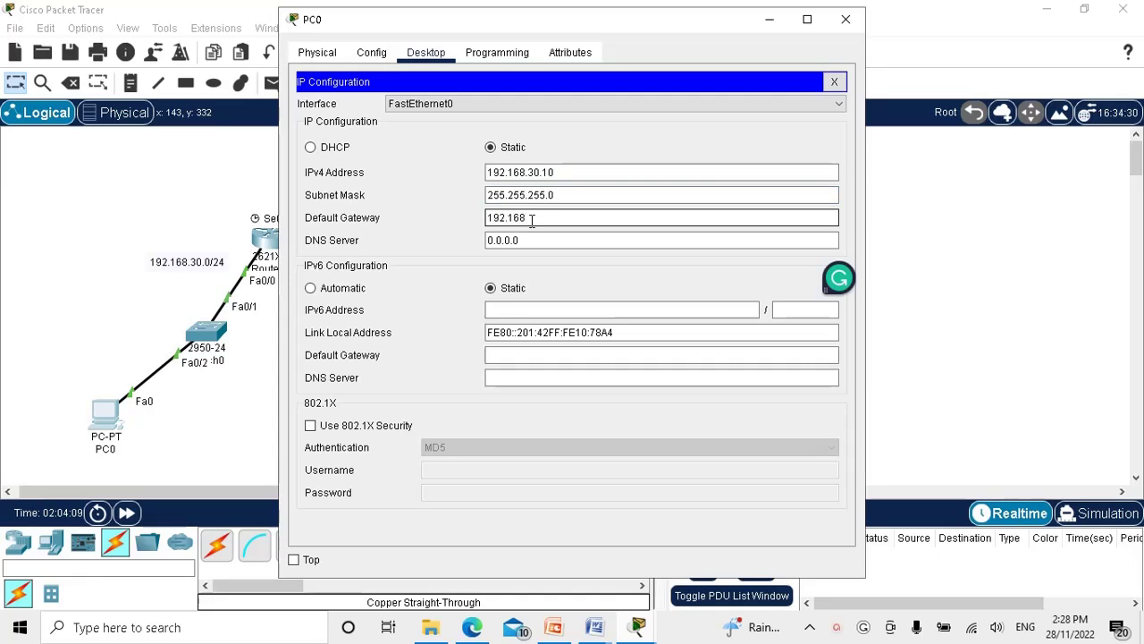
pyautogui.write('.30.1')
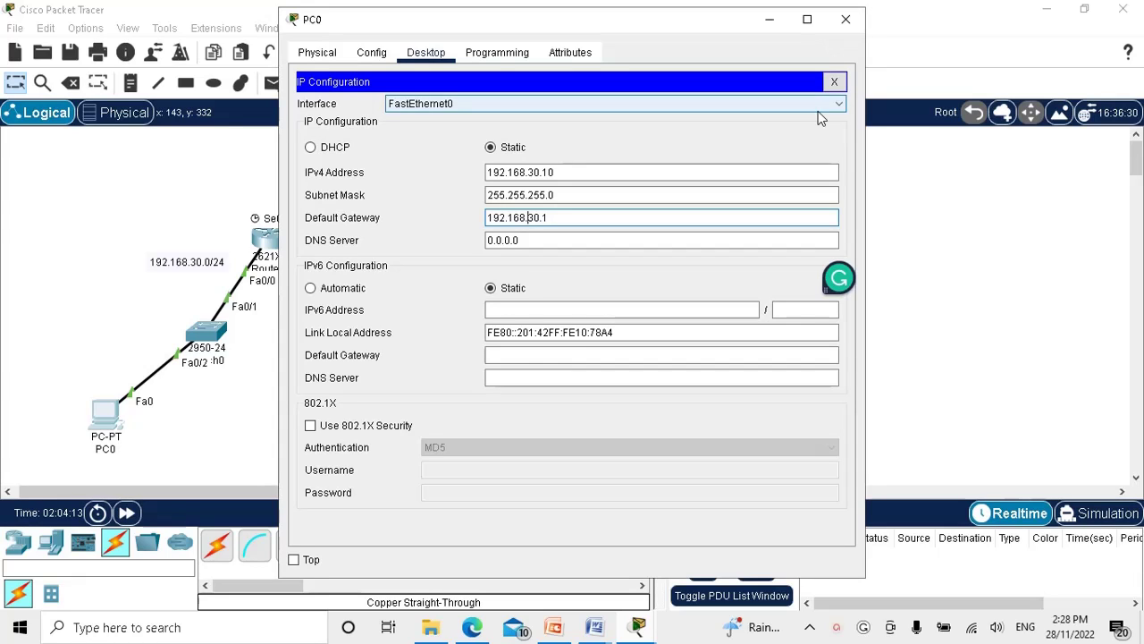
pyautogui.click(833, 81)
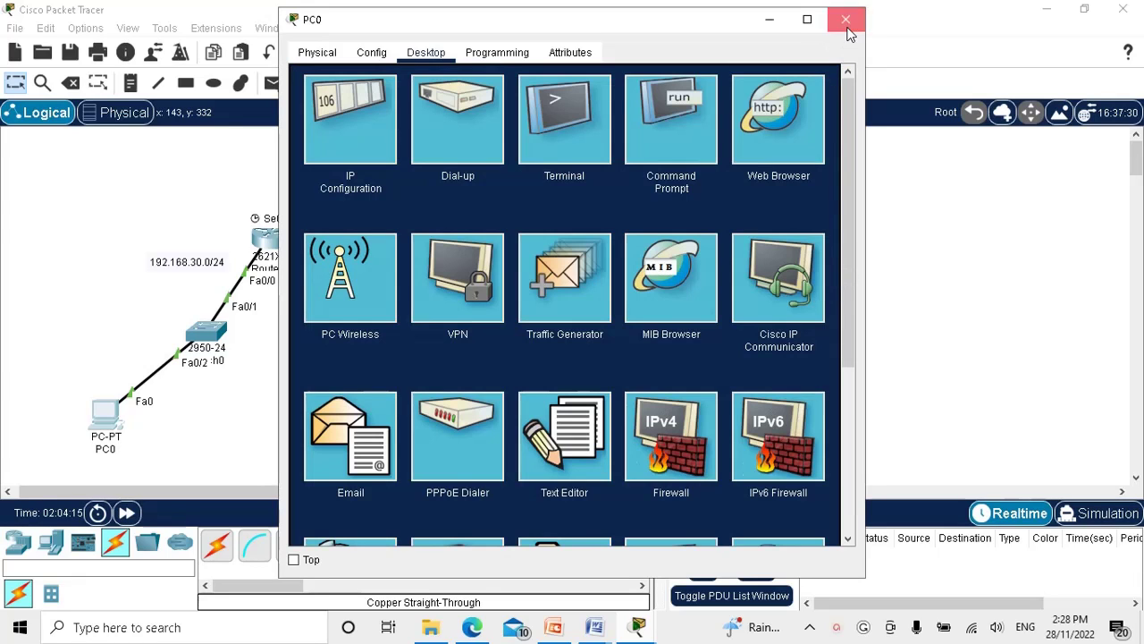
pyautogui.click(845, 22)
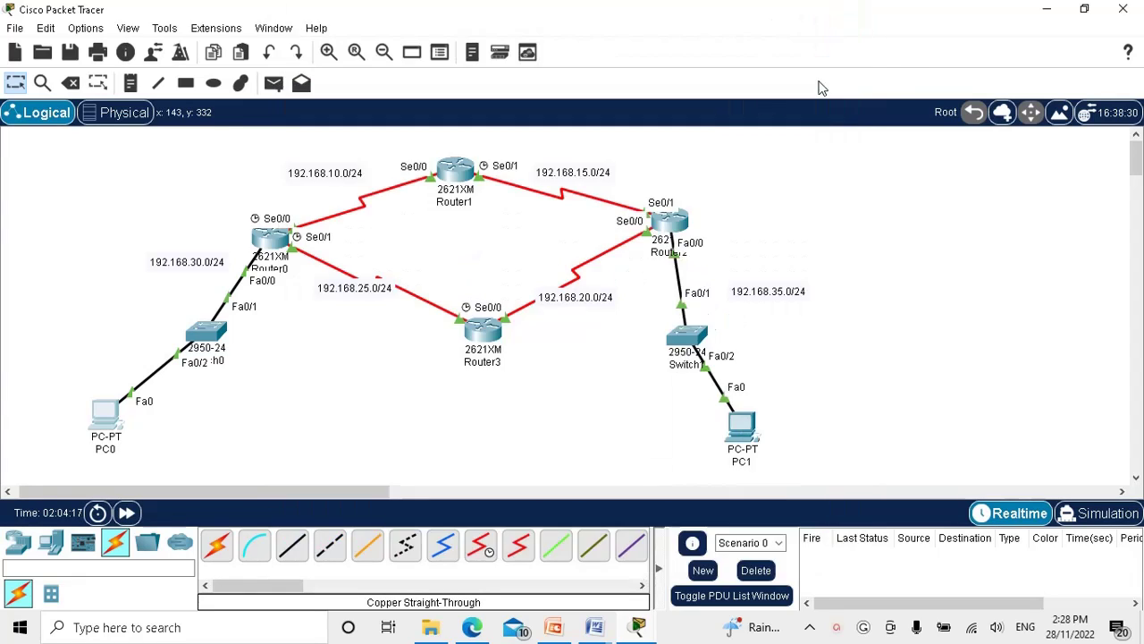
# Set PC1 to 192.168.35.10, mask 255.255.255.0, gateway 192.168.35.1, then close its window
pyautogui.click(741, 428)
pyautogui.click(425, 51)
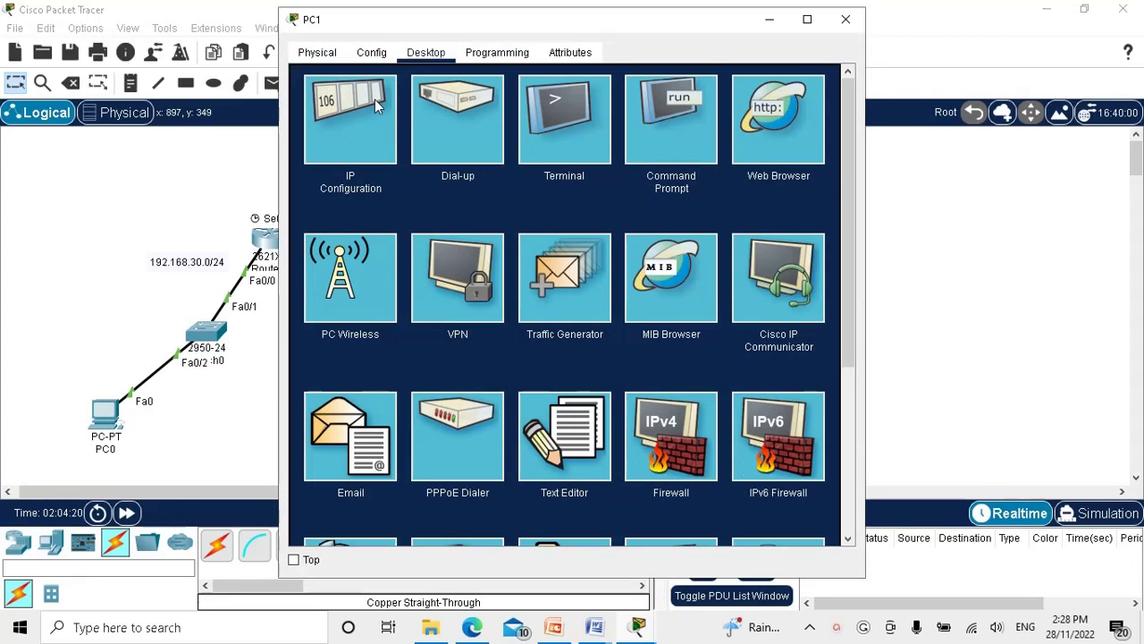
pyautogui.click(338, 135)
pyautogui.click(509, 174)
pyautogui.write('192.168.')
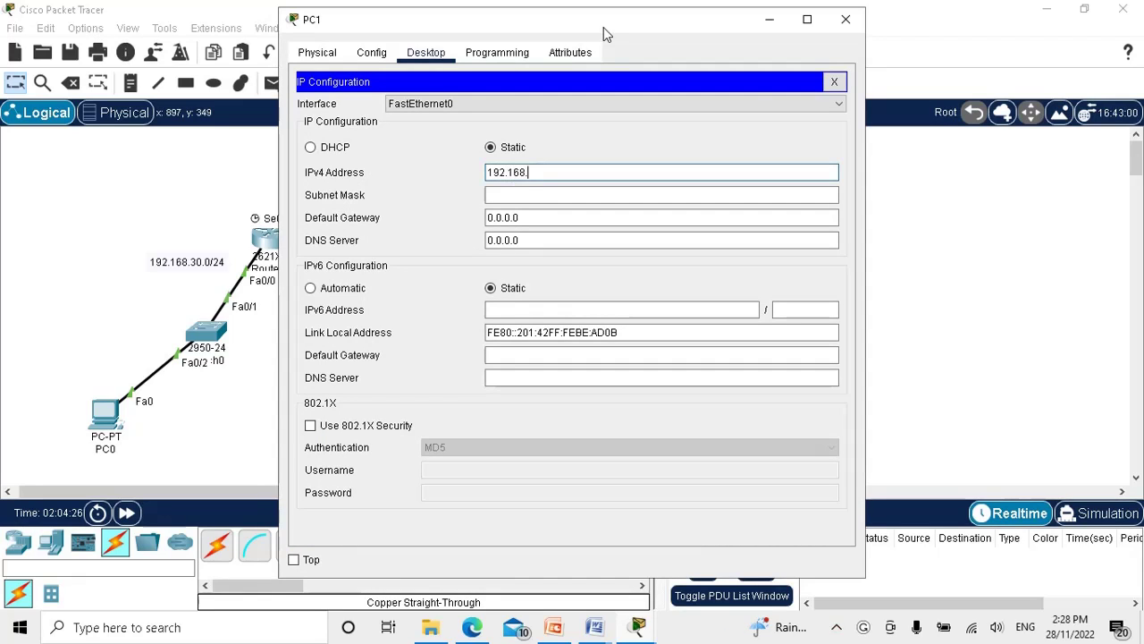
pyautogui.moveTo(625, 25); pyautogui.dragTo(474, 41)
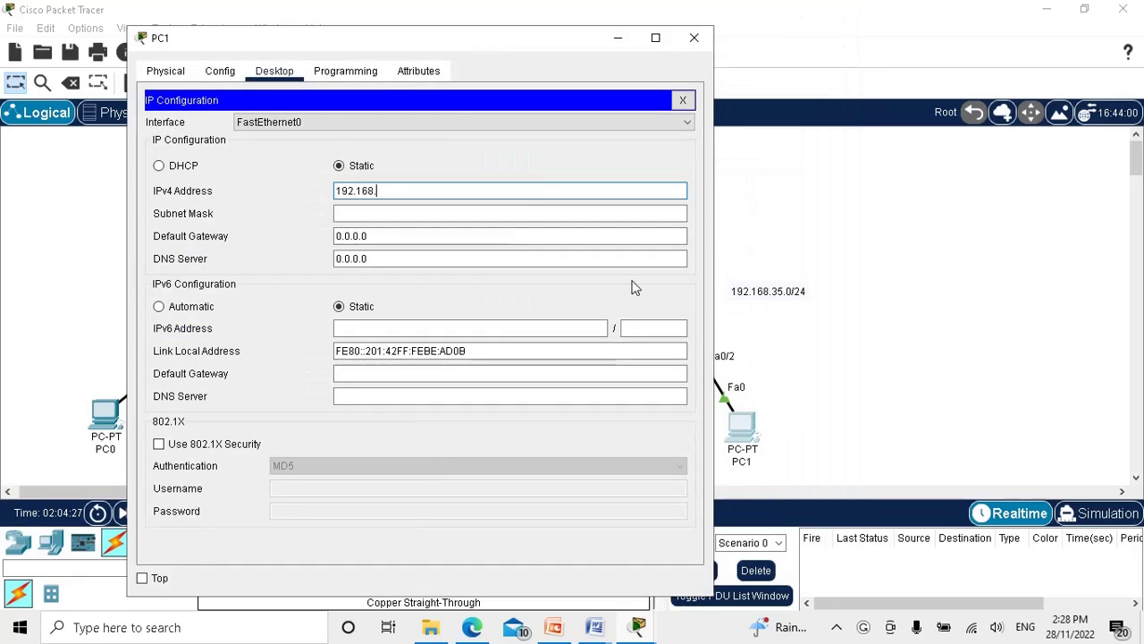
pyautogui.write('.35.10')
pyautogui.click(382, 211)
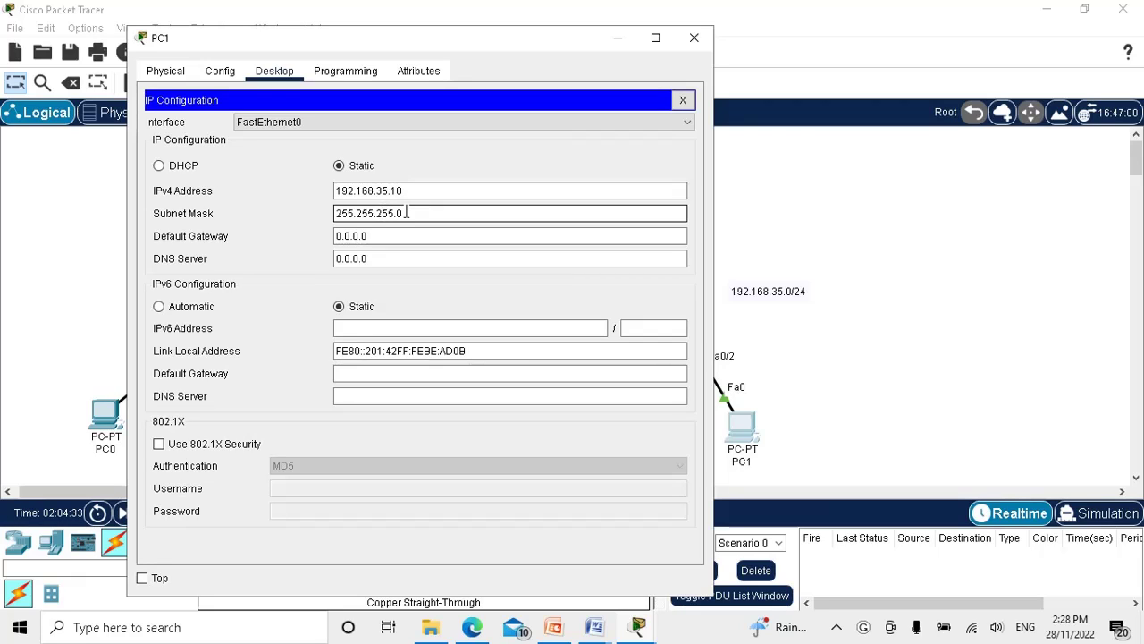
pyautogui.click(384, 236)
pyautogui.press('BackSpace')
pyautogui.press('BackSpace')
pyautogui.press('BackSpace')
pyautogui.press('BackSpace')
pyautogui.press('BackSpace')
pyautogui.press('BackSpace')
pyautogui.press('BackSpace')
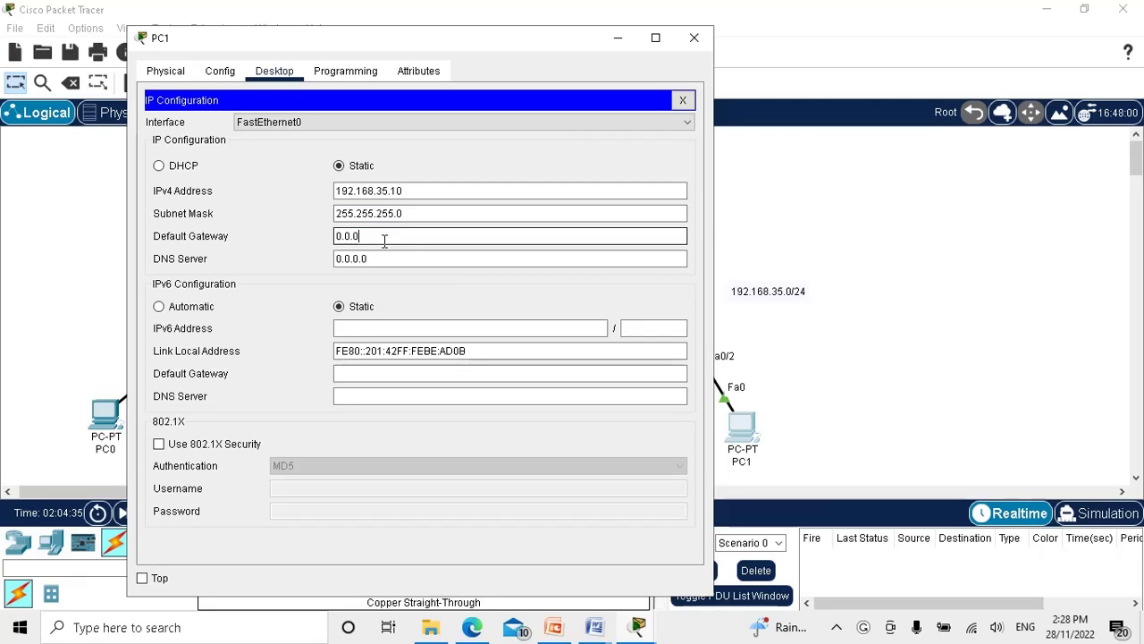
pyautogui.write('192.168.')
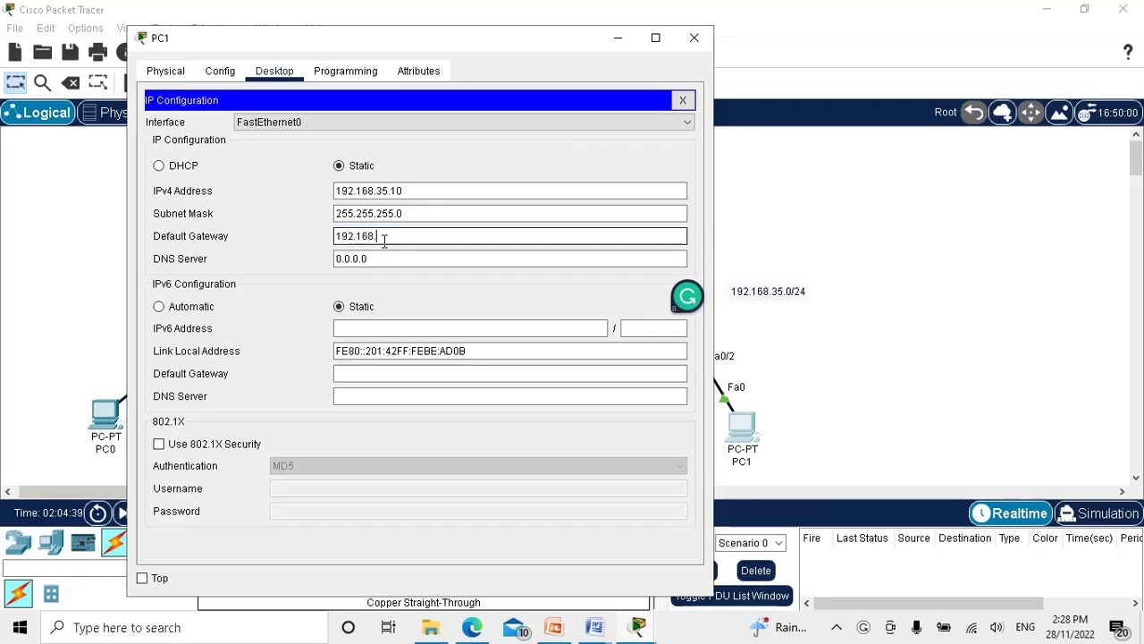
pyautogui.write('35.1')
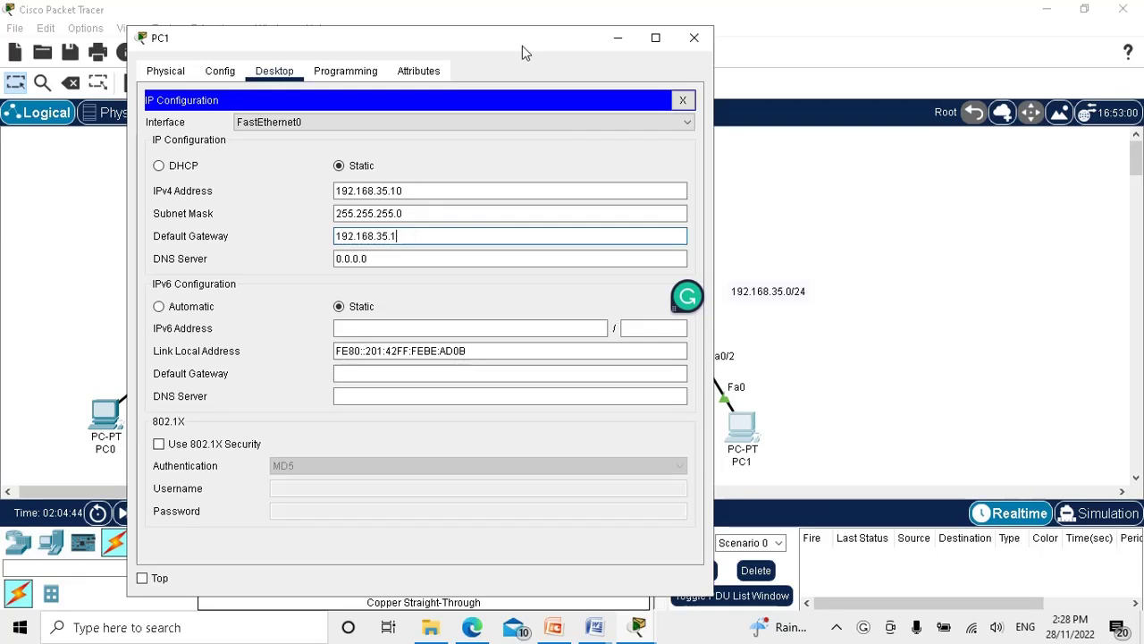
pyautogui.moveTo(547, 39); pyautogui.dragTo(511, 41)
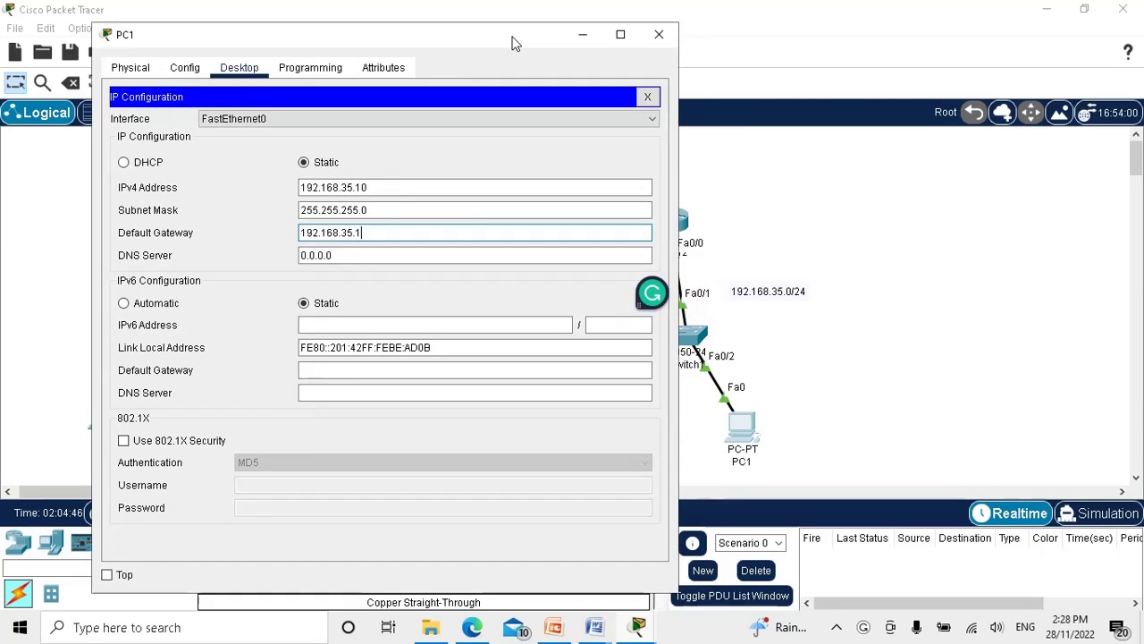
pyautogui.click(667, 35)
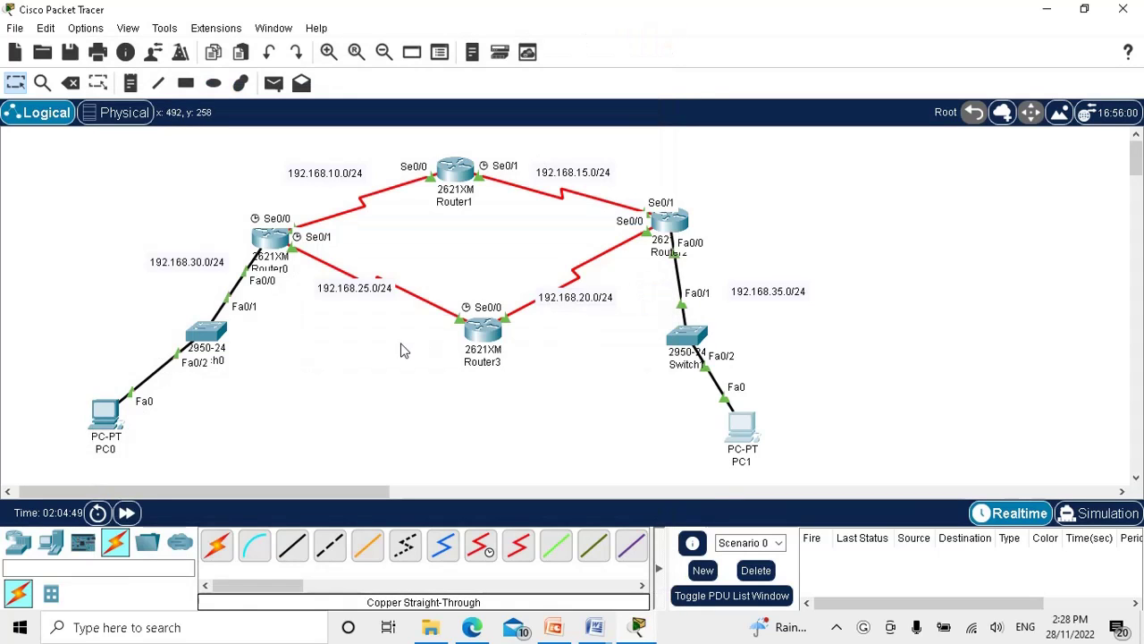
# Fast-forward network time, then send a simple PDU from PC0 to PC1
pyautogui.click(127, 513)
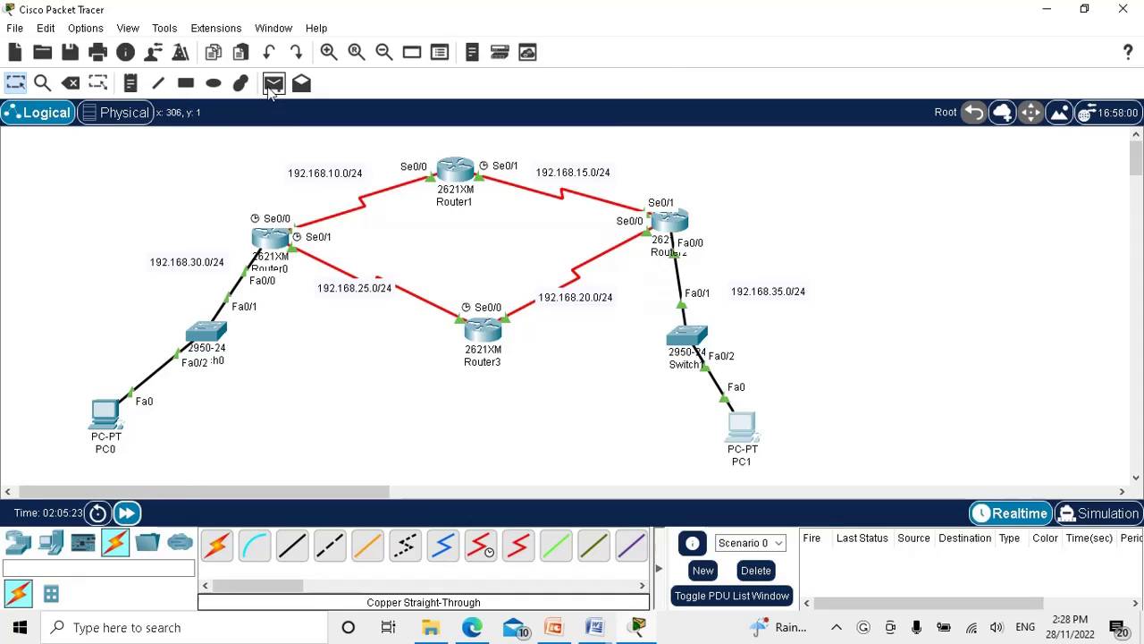
pyautogui.click(275, 84)
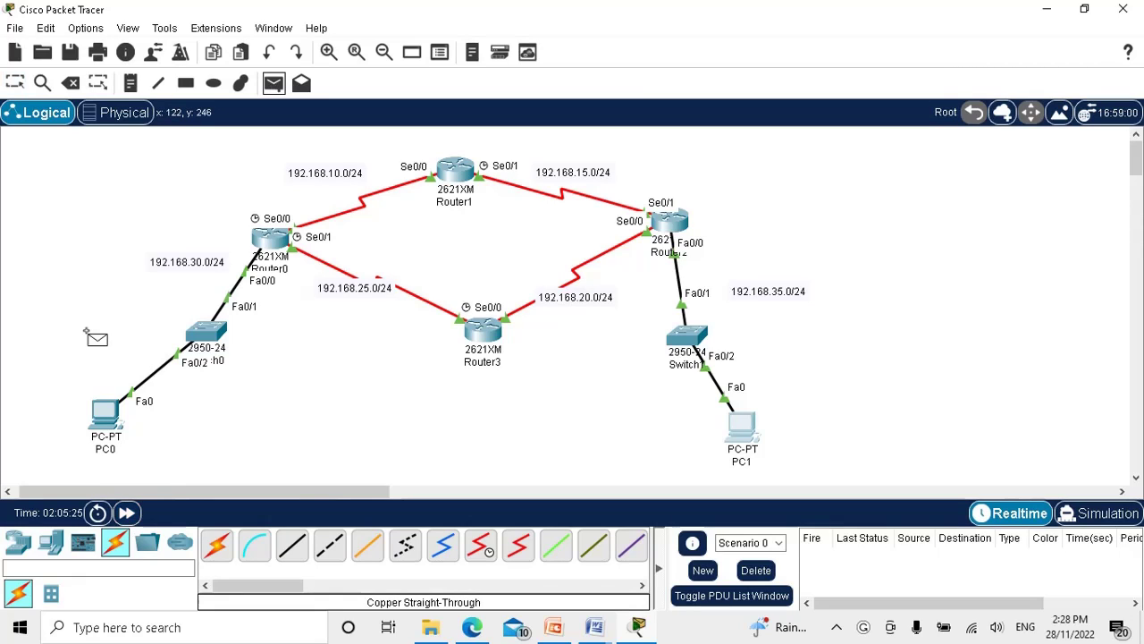
pyautogui.click(103, 413)
pyautogui.click(742, 427)
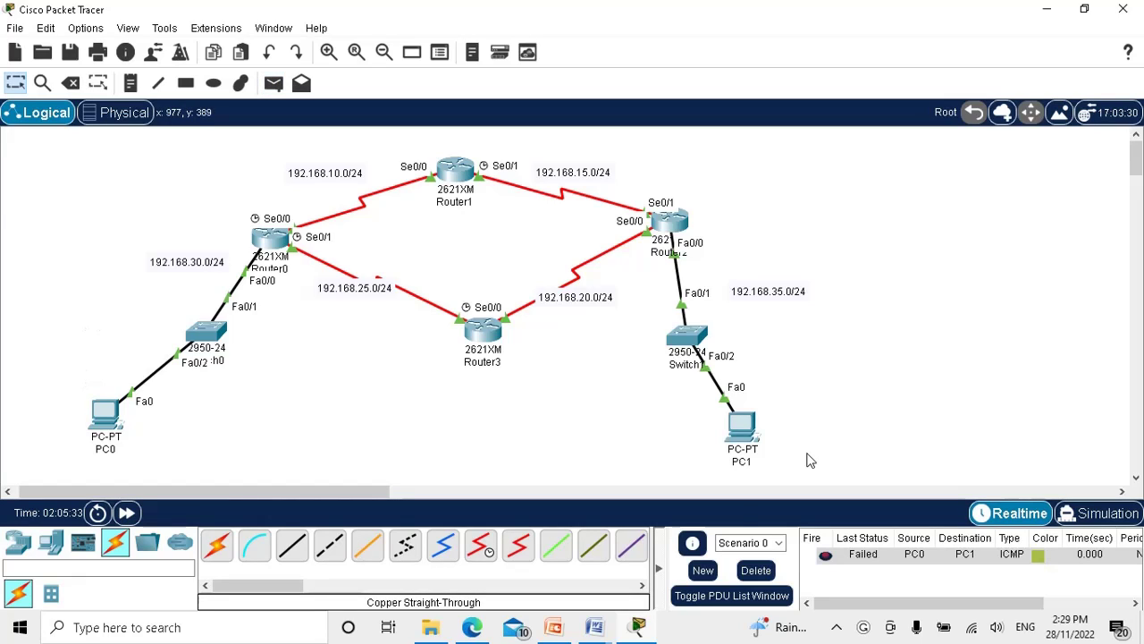
# In a new scenario, ping PC0 to PC1 again and replay it in Simulation mode
pyautogui.click(705, 573)
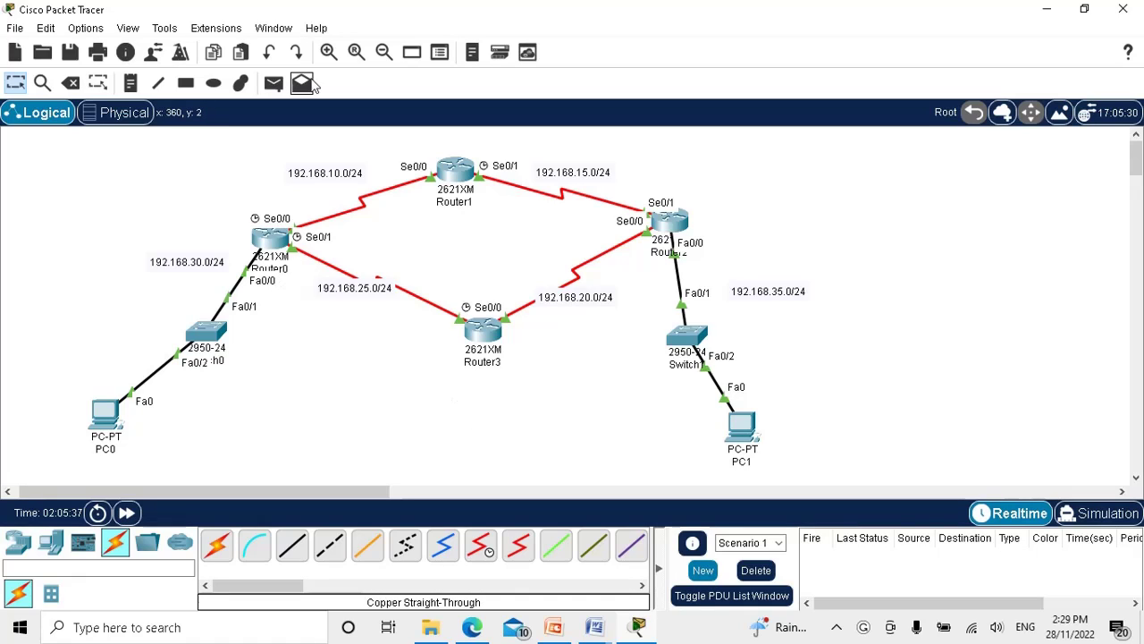
pyautogui.click(274, 83)
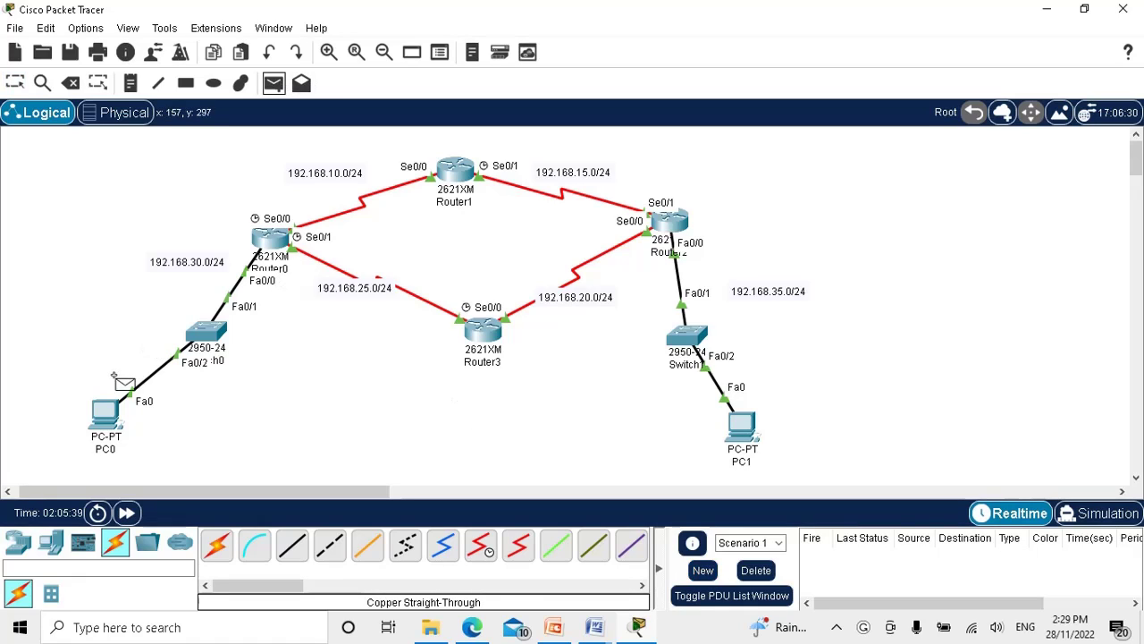
pyautogui.click(105, 408)
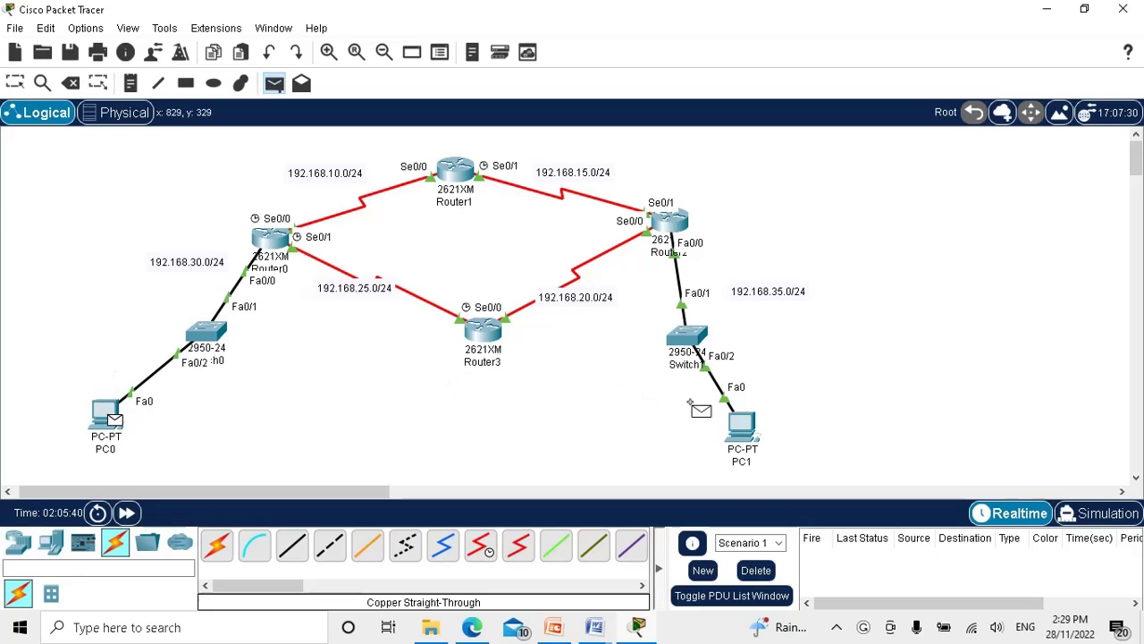
pyautogui.click(741, 422)
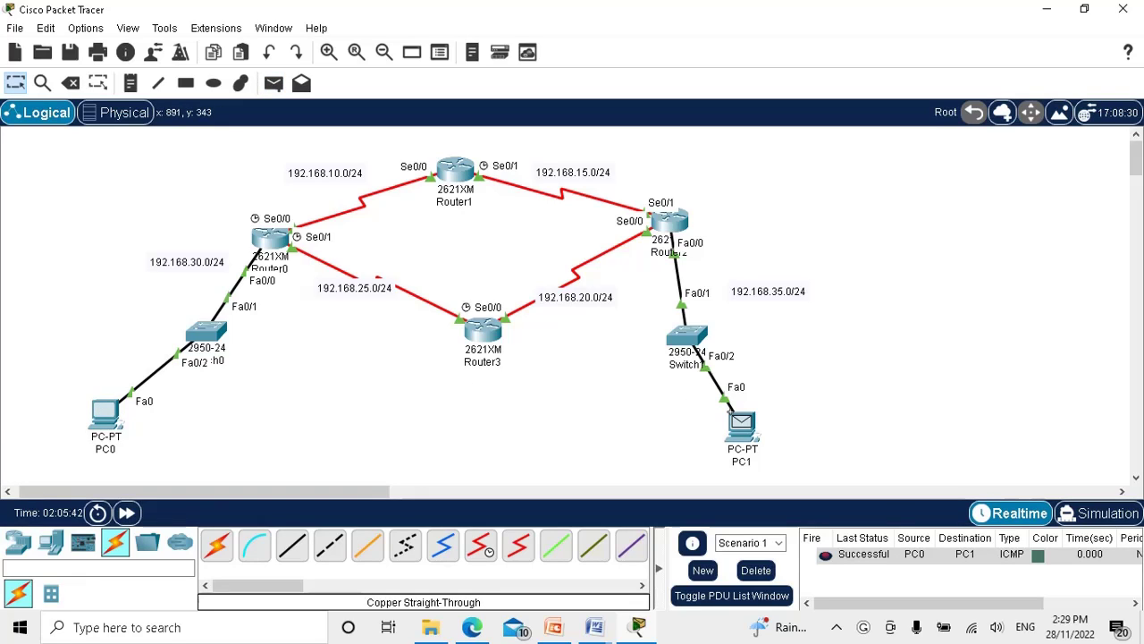
pyautogui.click(886, 553)
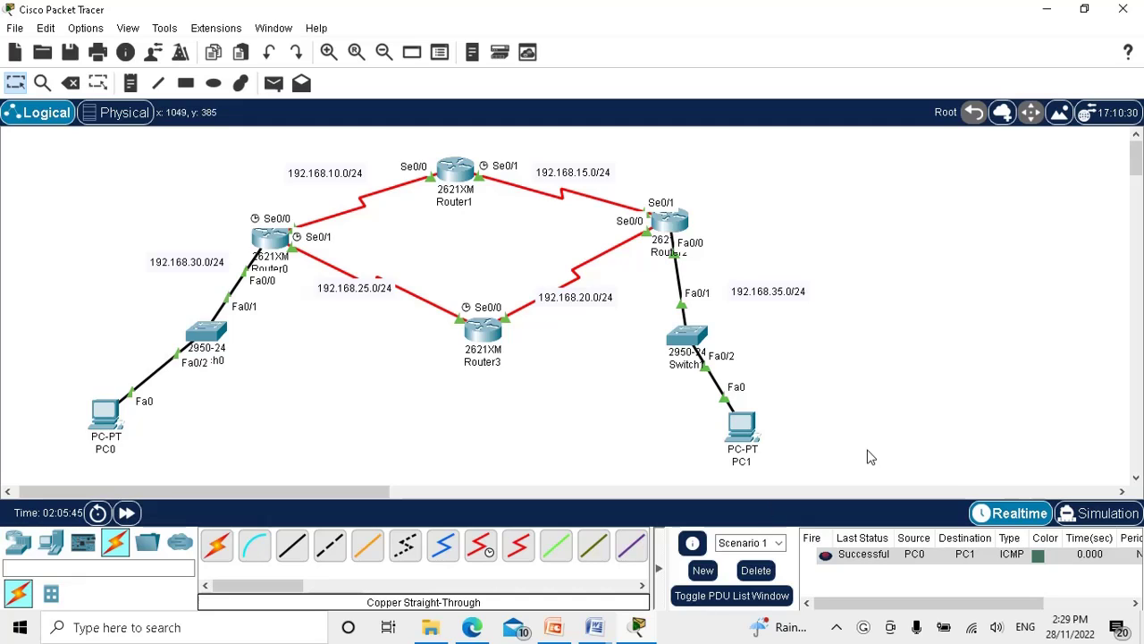
pyautogui.click(1098, 511)
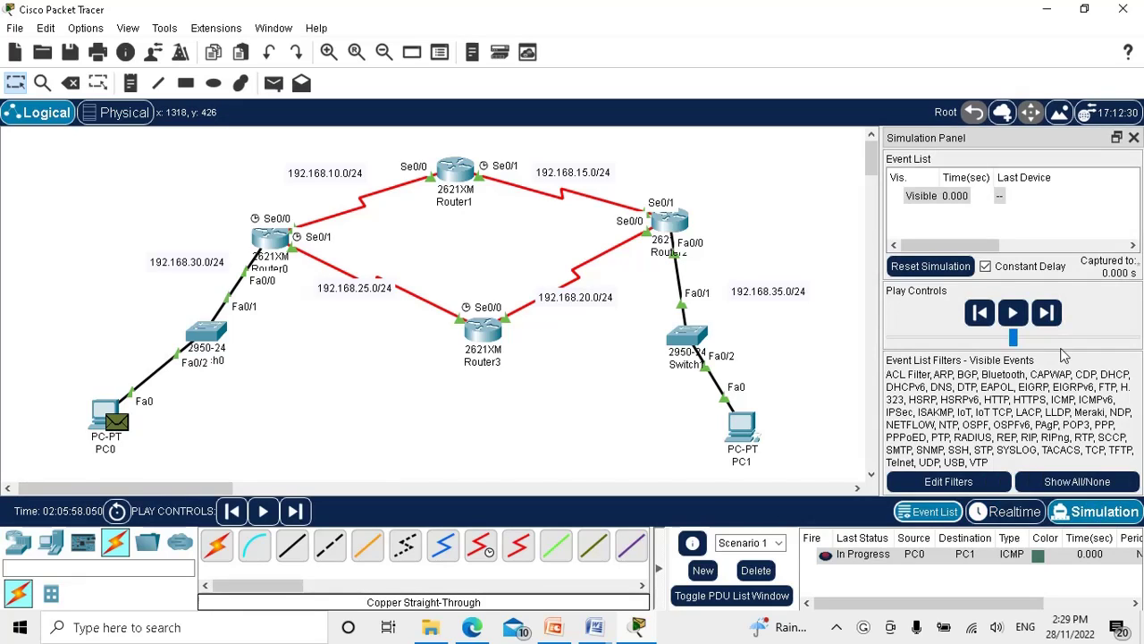
pyautogui.click(1013, 312)
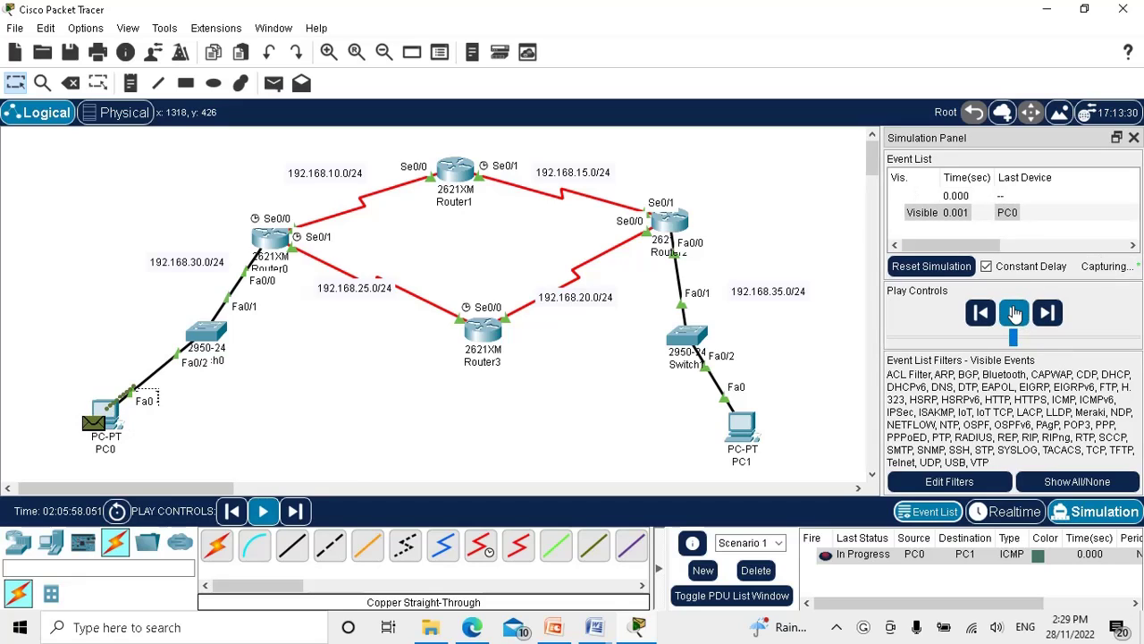